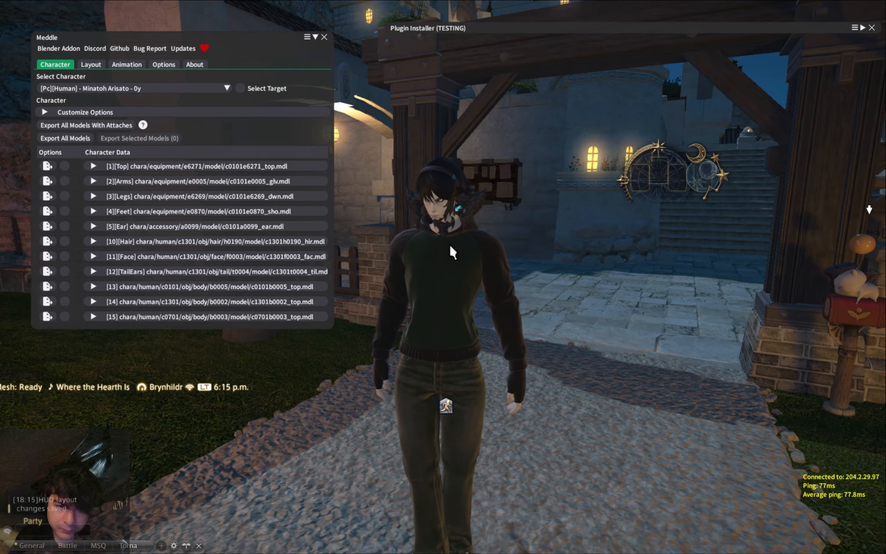
# Switch to the browser and examine the Meddle GitHub page, including its file list, README overview and installation instructions
pyautogui.hotkey('alt', 'Tab')
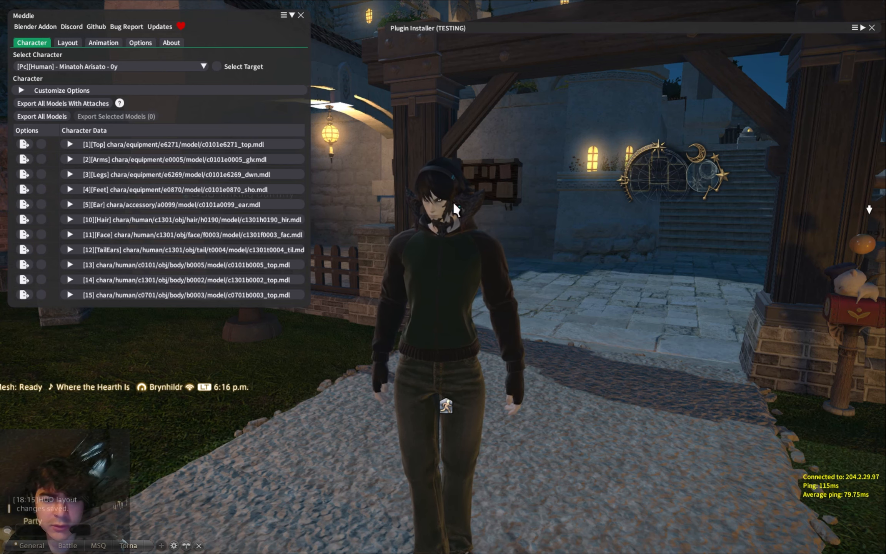
pyautogui.hotkey('alt', 'Tab')
pyautogui.scroll(-5, 308, 169)
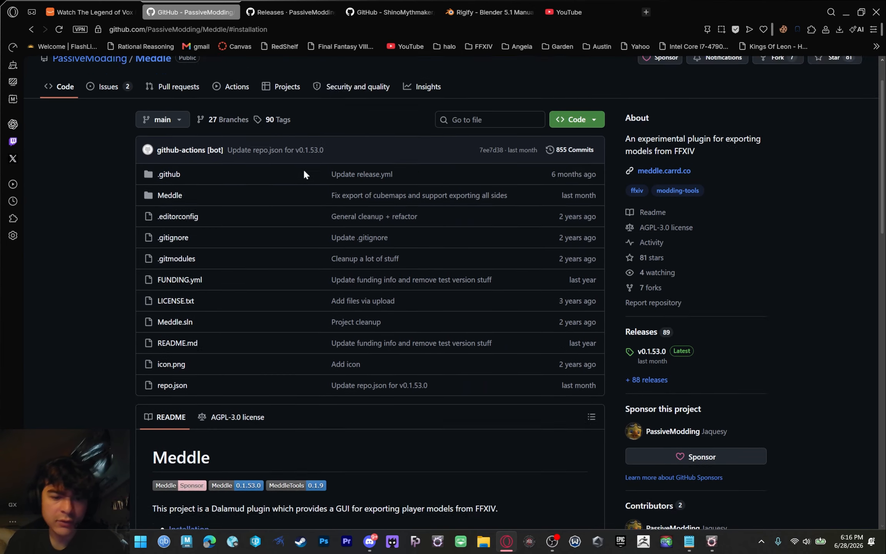
pyautogui.scroll(5, 297, 241)
pyautogui.scroll(-3, 271, 234)
pyautogui.scroll(-4, 273, 223)
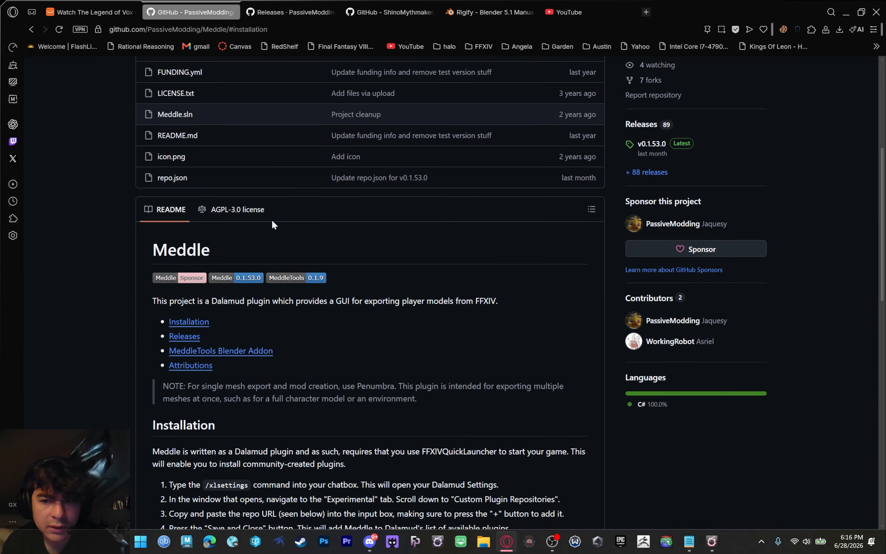
pyautogui.scroll(6, 272, 222)
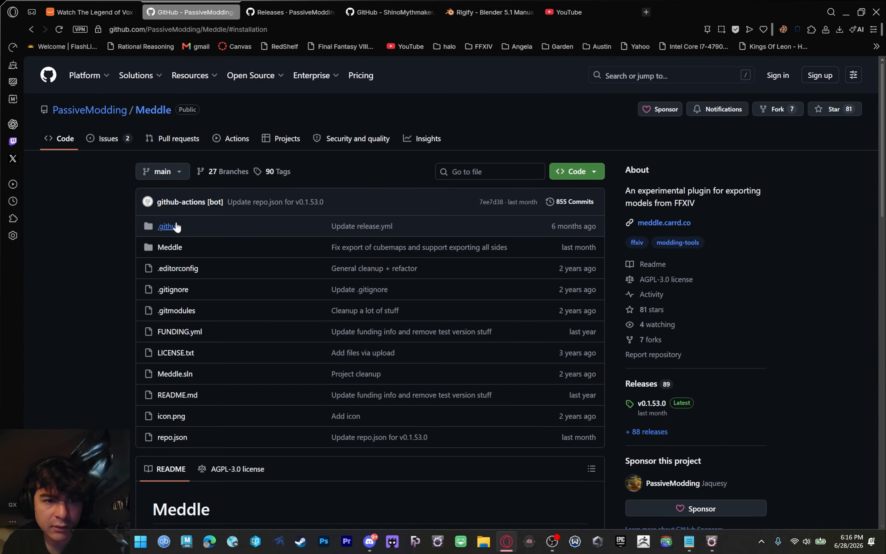
pyautogui.scroll(-5, 114, 213)
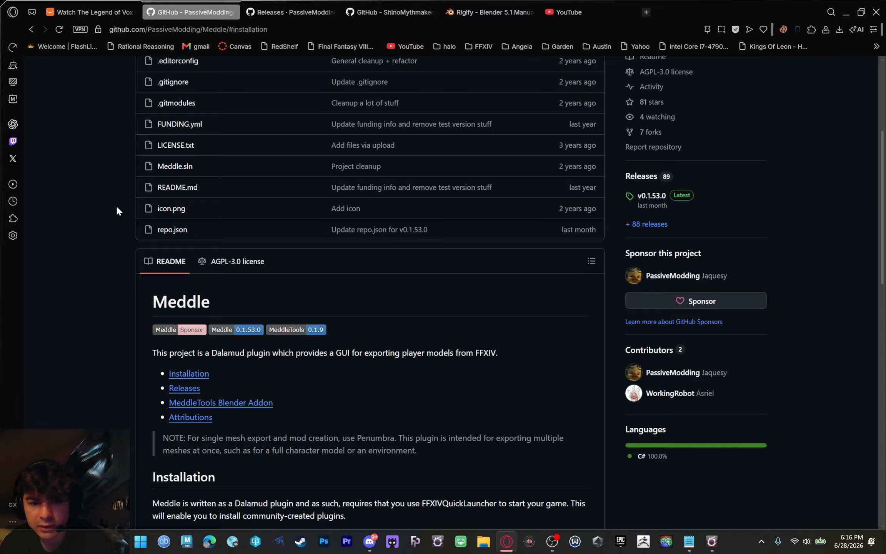
pyautogui.scroll(-3, 137, 204)
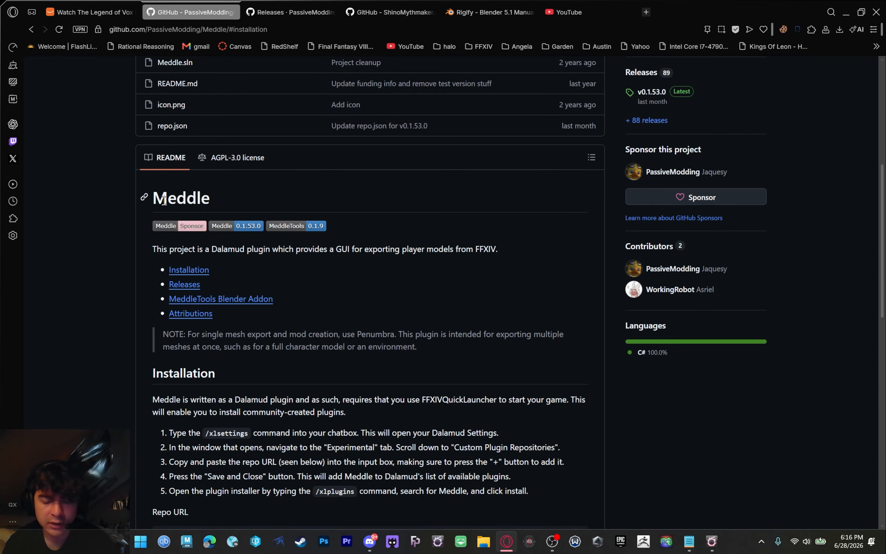
pyautogui.scroll(8, 223, 238)
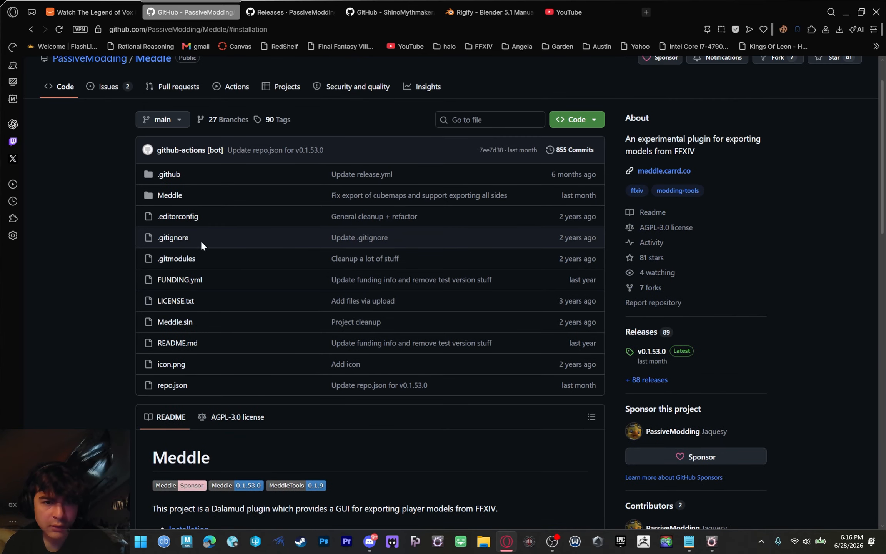
pyautogui.scroll(-4, 142, 206)
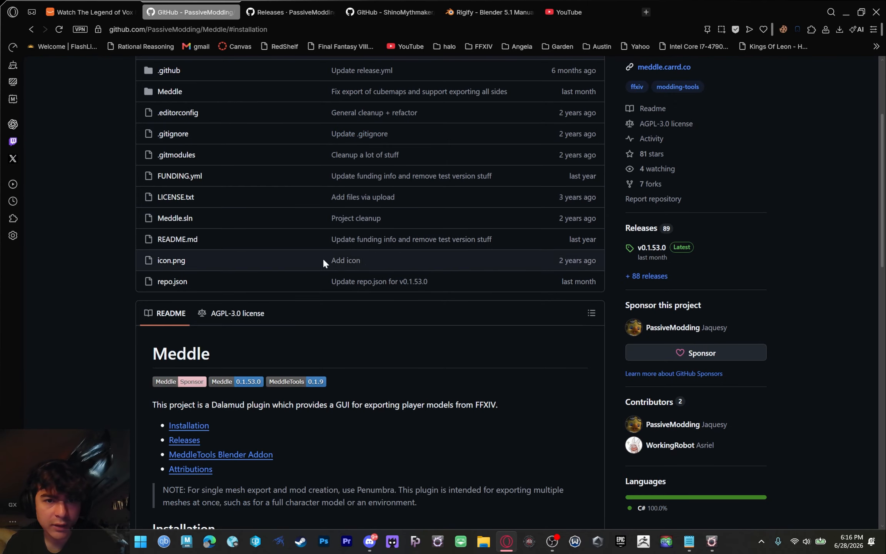
# Open the MeddleTools repository page and read the Blender add-on's installation and usage instructions
pyautogui.middleClick(307, 381)
pyautogui.click(399, 12)
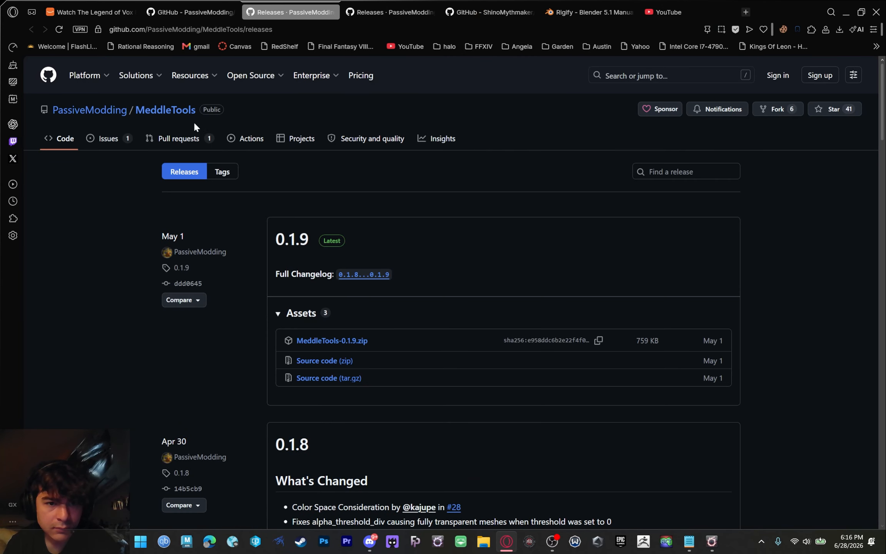
pyautogui.click(184, 111)
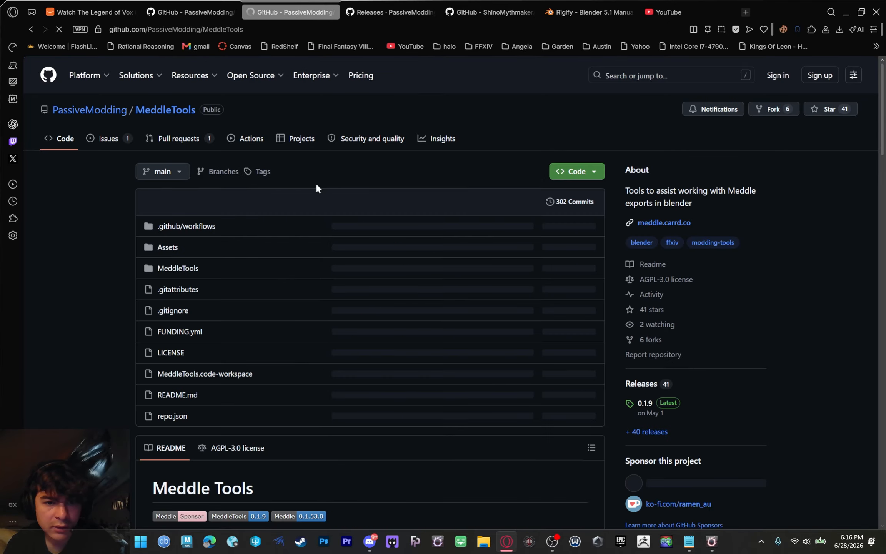
pyautogui.scroll(-4, 142, 175)
pyautogui.scroll(-2, 143, 185)
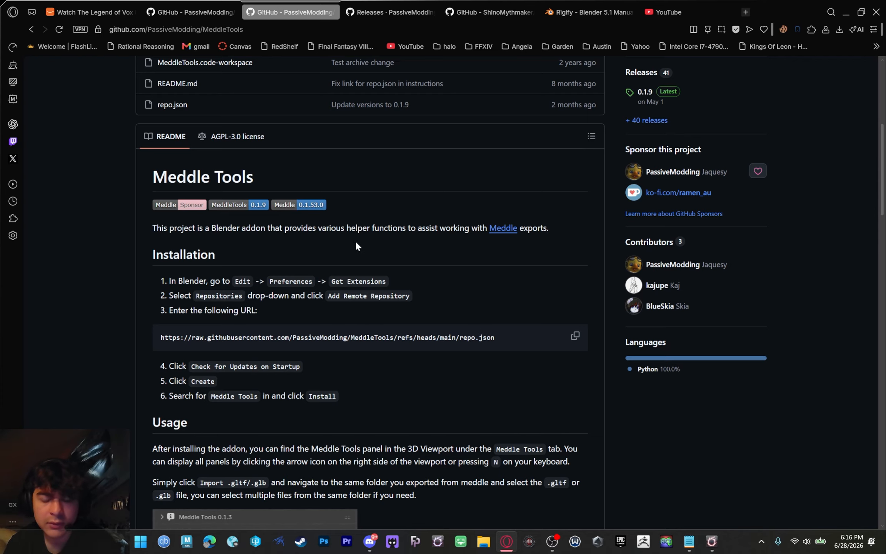
pyautogui.scroll(-4, 338, 238)
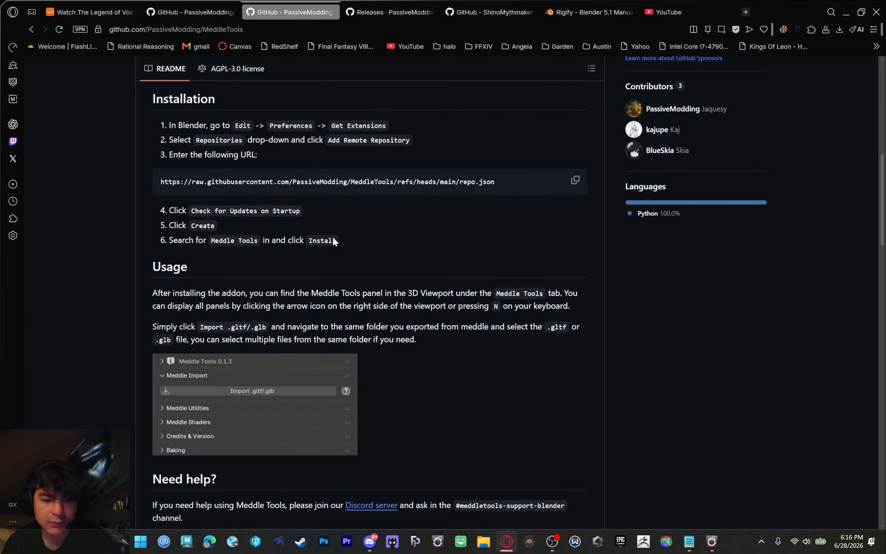
pyautogui.scroll(-1, 332, 234)
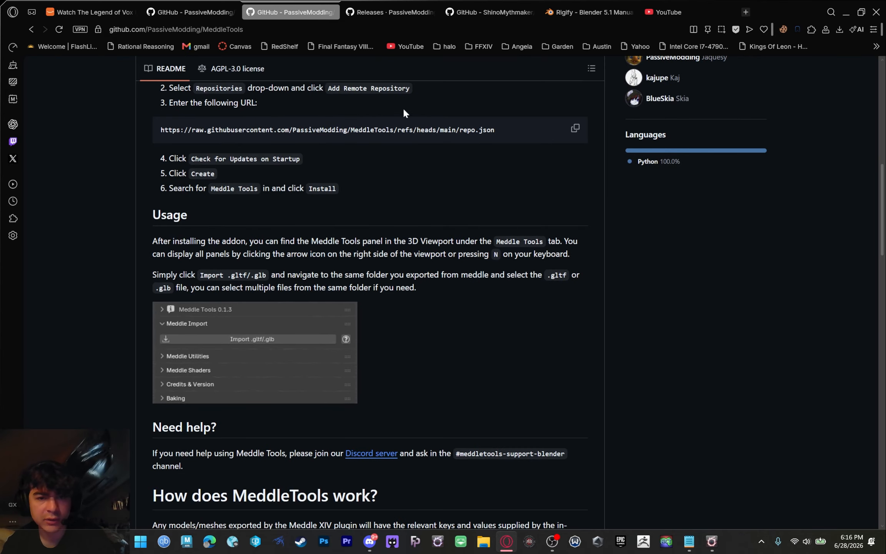
# Close the extra releases tab and review the AetherBlend README's features, current limitations and setup sections
pyautogui.click(396, 13)
pyautogui.click(431, 12)
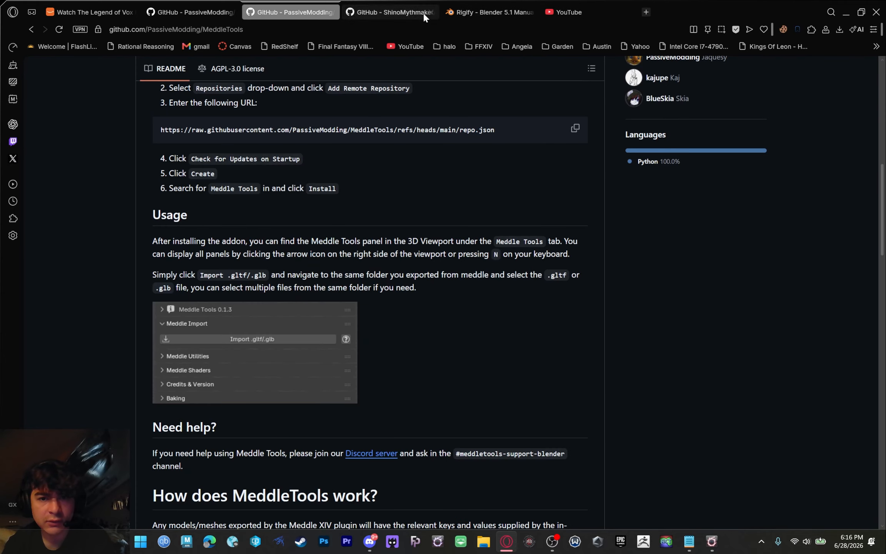
pyautogui.click(435, 12)
pyautogui.scroll(-12, 130, 188)
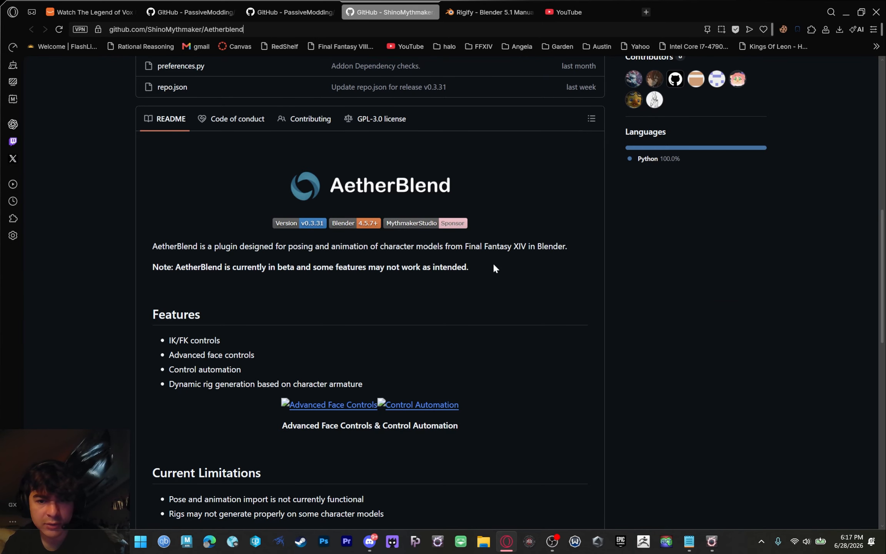
pyautogui.scroll(-1, 271, 263)
pyautogui.scroll(-1, 271, 263)
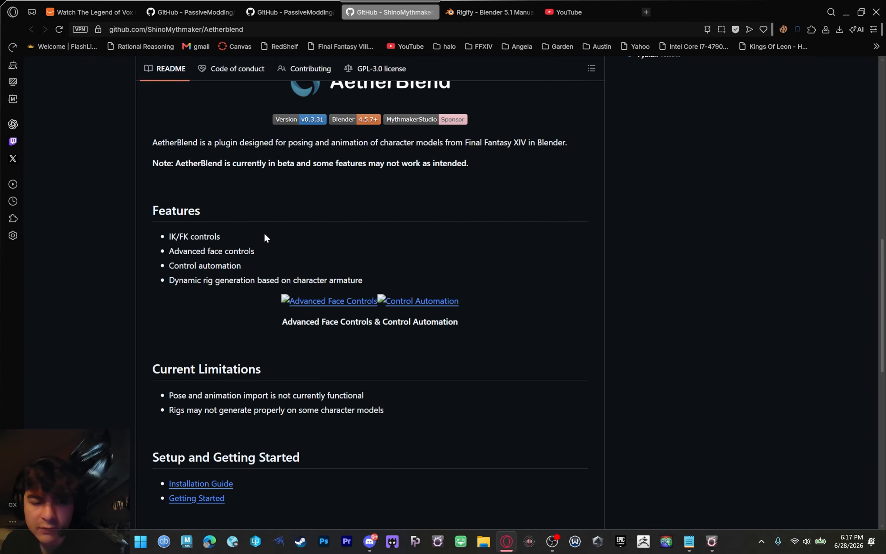
pyautogui.scroll(-4, 261, 233)
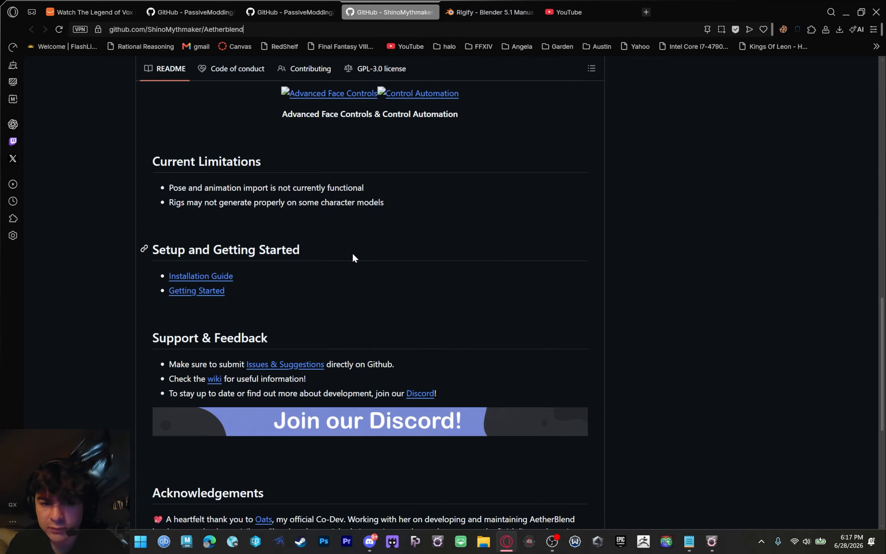
pyautogui.scroll(-3, 353, 254)
pyautogui.scroll(20, 398, 240)
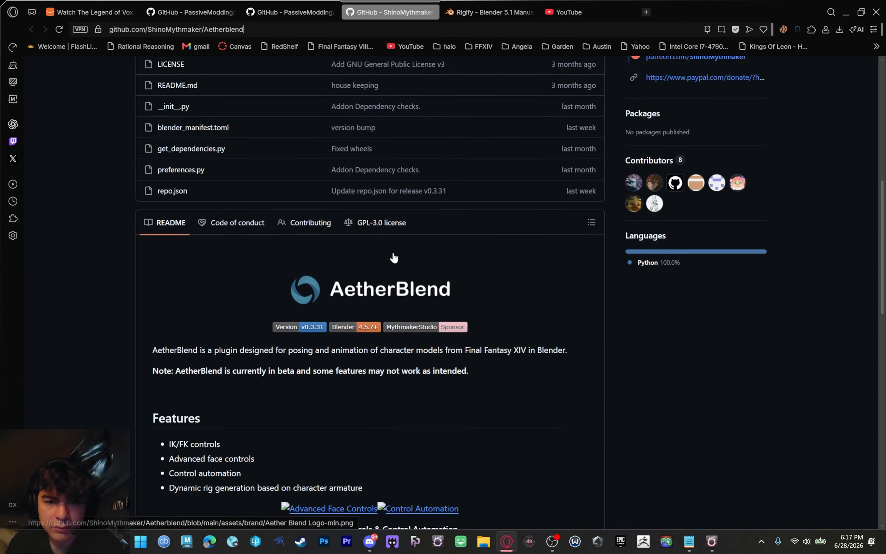
pyautogui.scroll(-3, 374, 292)
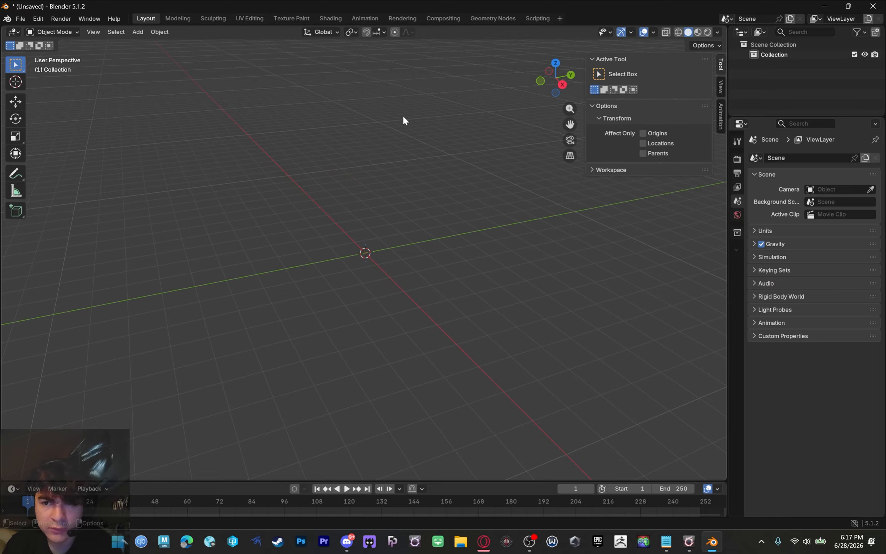
# Enable the Rigify add-on in Blender's preferences and check its details
pyautogui.click(38, 19)
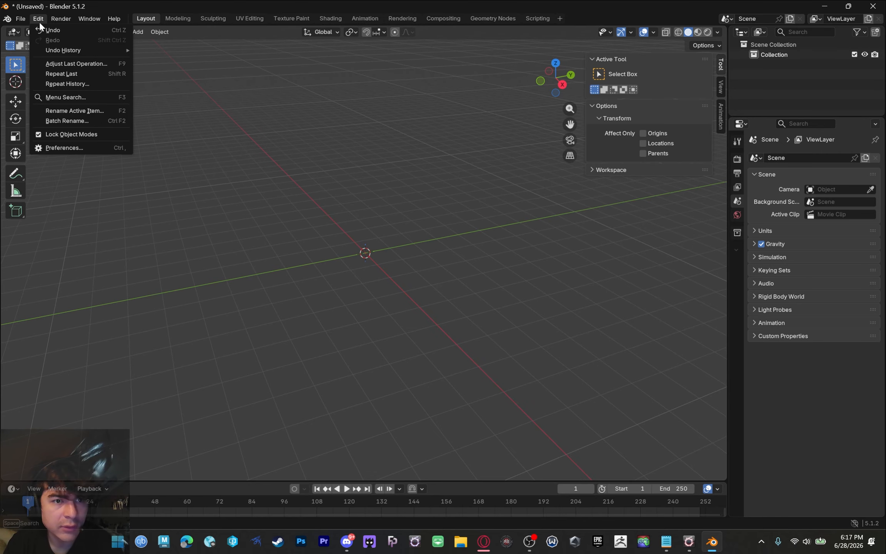
pyautogui.click(61, 148)
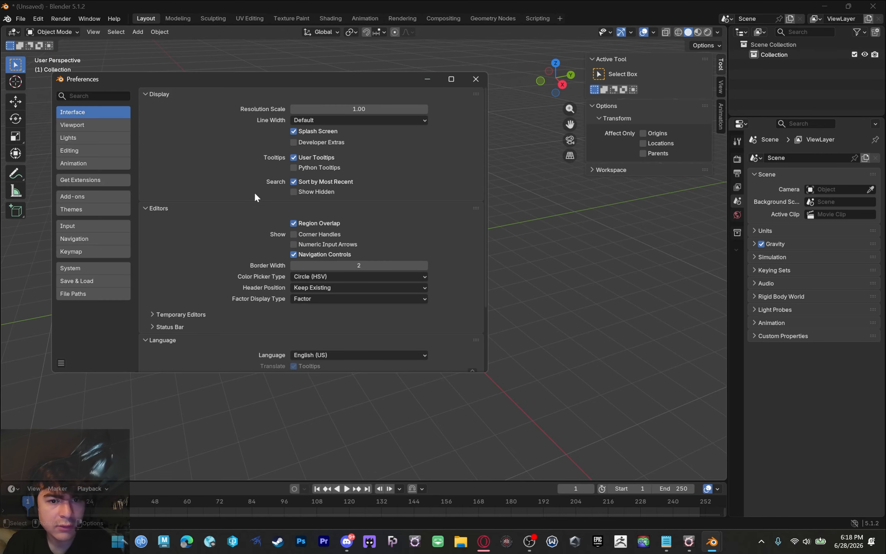
pyautogui.click(78, 196)
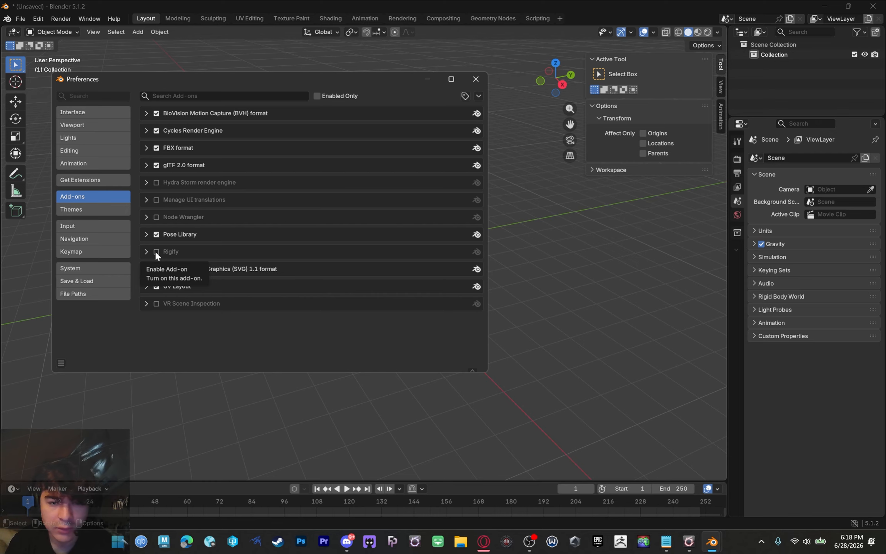
pyautogui.moveTo(278, 78); pyautogui.dragTo(372, 107)
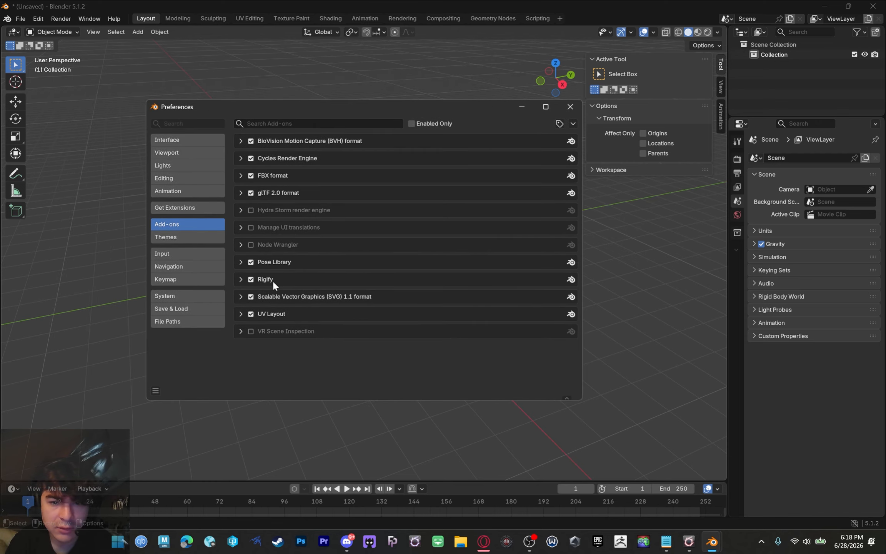
pyautogui.click(240, 279)
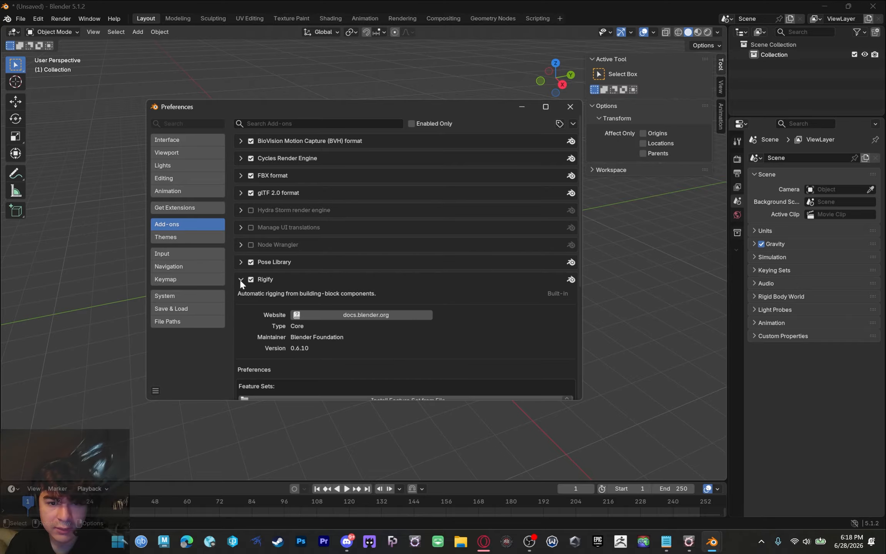
pyautogui.click(240, 279)
# Open the form for adding a new remote extension repository in Blender's Get Extensions preferences
pyautogui.click(175, 207)
pyautogui.click(534, 123)
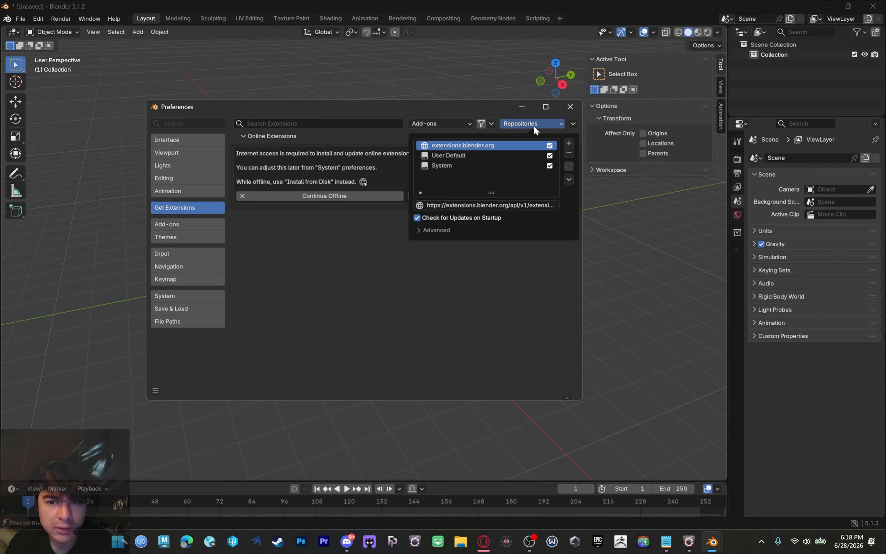
pyautogui.click(535, 123)
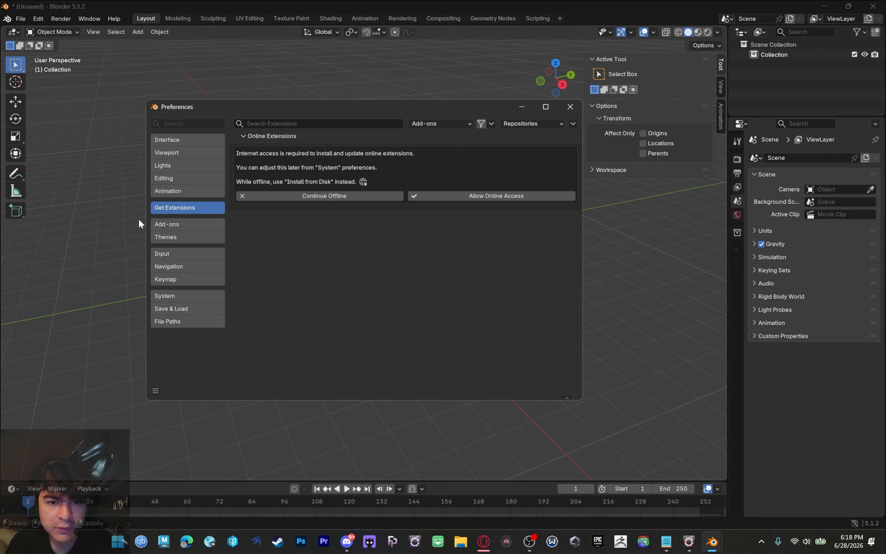
pyautogui.click(546, 123)
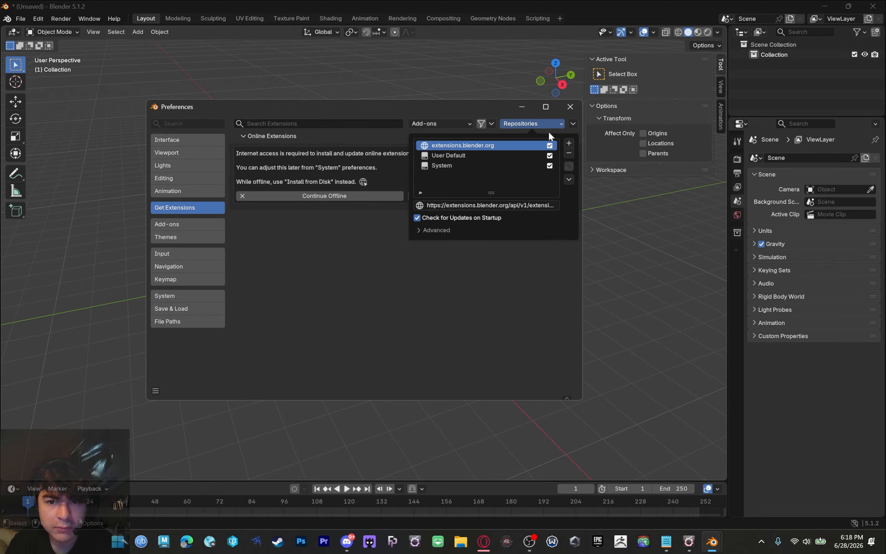
pyautogui.click(567, 144)
pyautogui.click(540, 158)
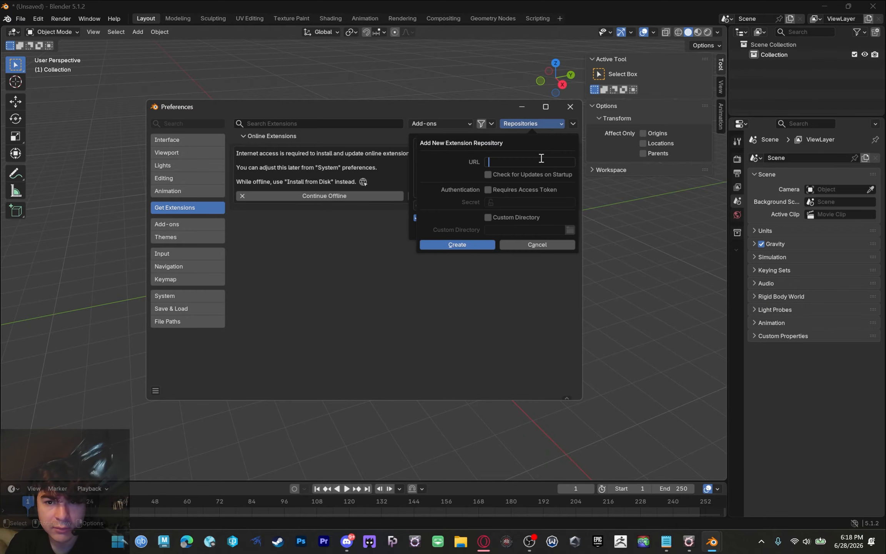
pyautogui.hotkey('alt', 'Tab')
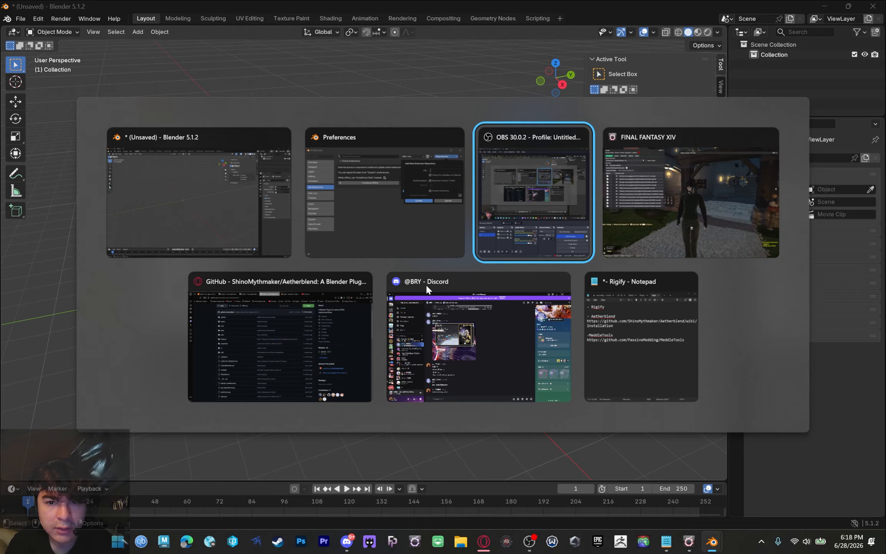
pyautogui.click(283, 325)
pyautogui.scroll(-15, 244, 314)
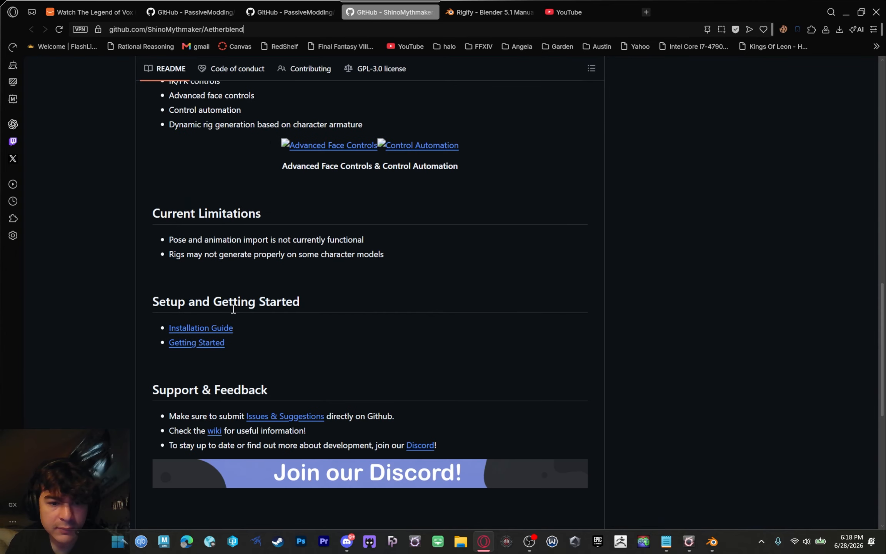
pyautogui.scroll(8, 233, 309)
pyautogui.scroll(-15, 308, 308)
pyautogui.scroll(5, 287, 312)
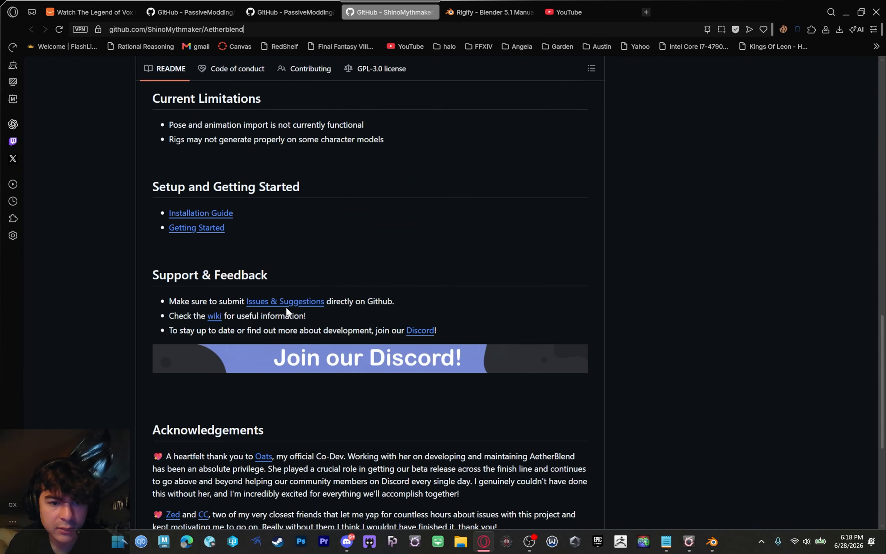
pyautogui.scroll(5, 272, 309)
pyautogui.scroll(-1, 250, 366)
pyautogui.click(222, 420)
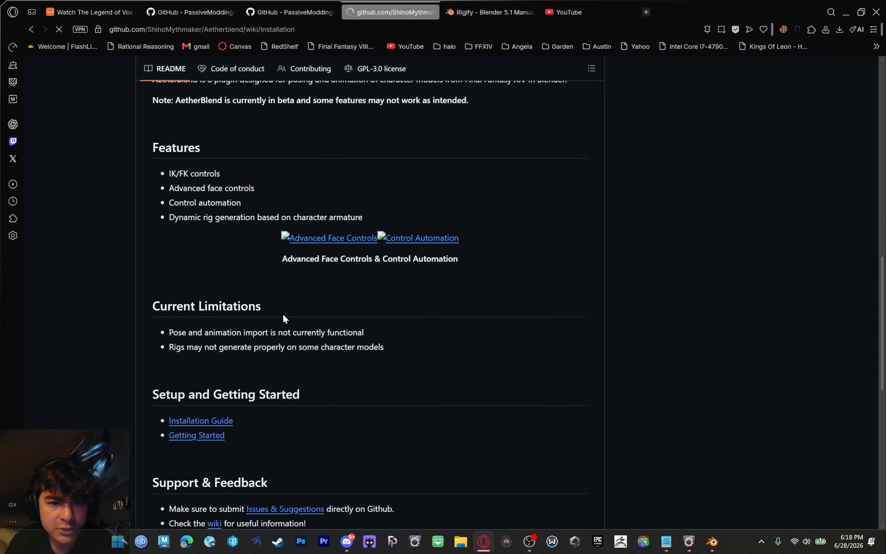
pyautogui.scroll(-6, 273, 308)
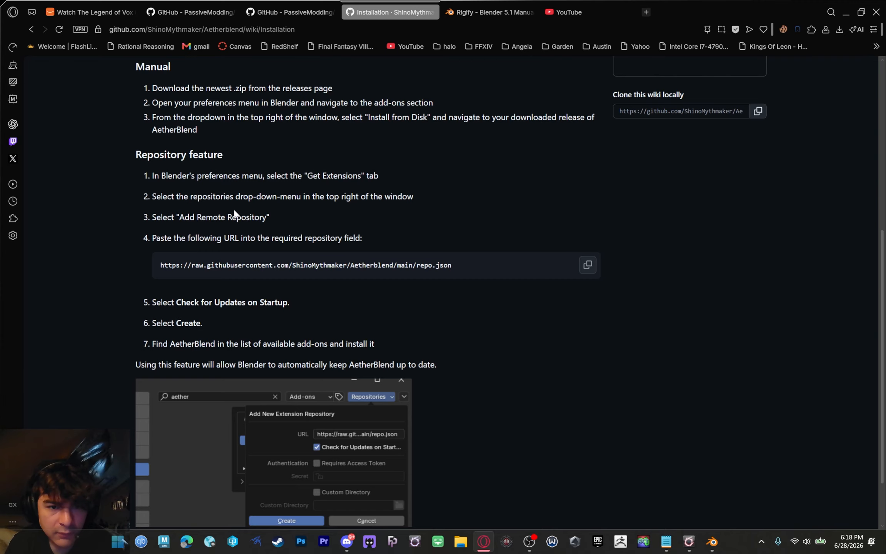
pyautogui.click(592, 268)
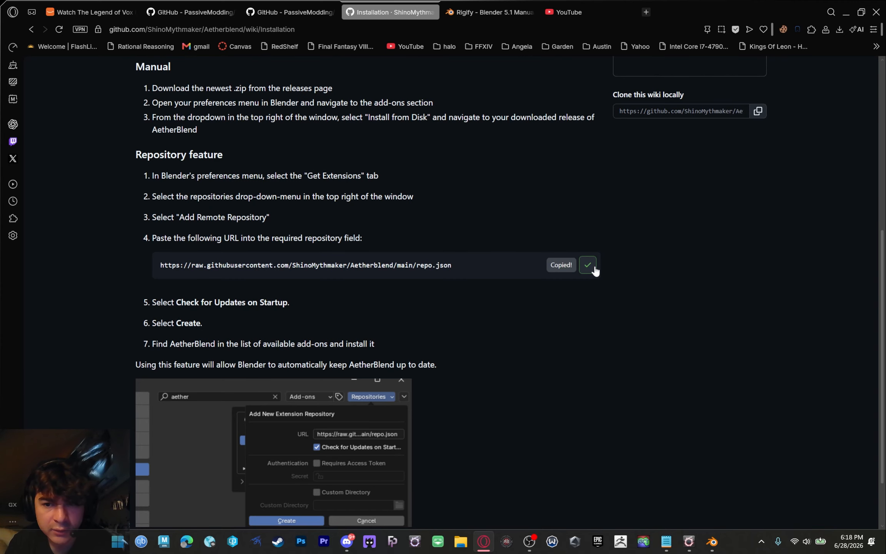
# Switch to Blender and create the remote repository with the copied AetherBlend URL and Check for Updates on Startup enabled
pyautogui.hotkey('alt', 'Tab')
pyautogui.click(527, 159)
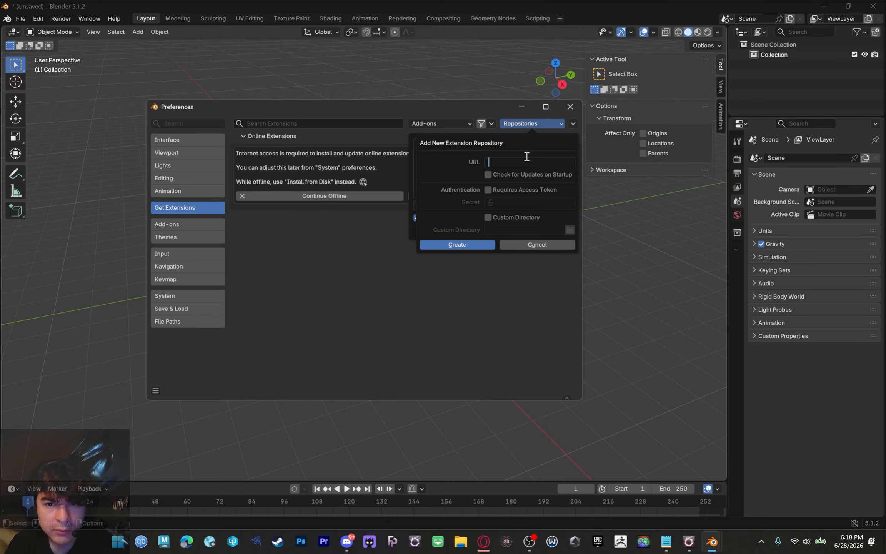
pyautogui.hotkey('ctrl', 'v')
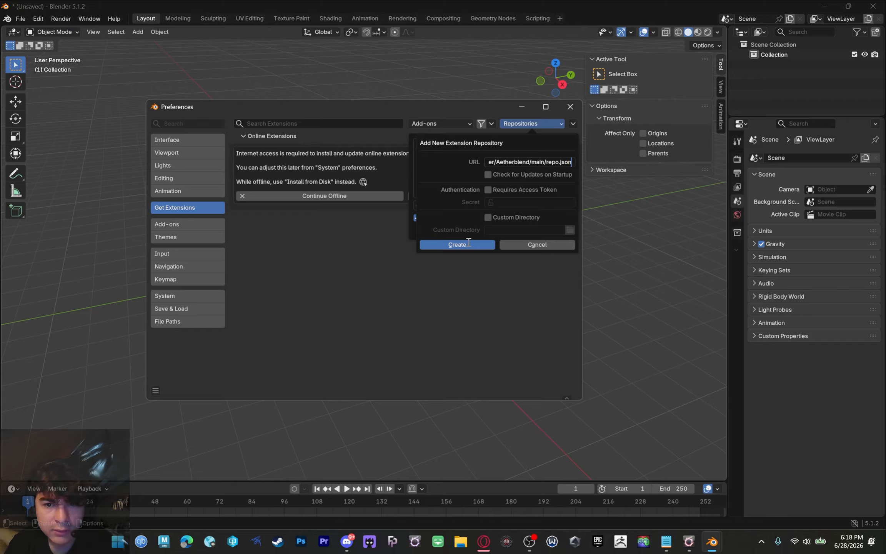
pyautogui.click(473, 205)
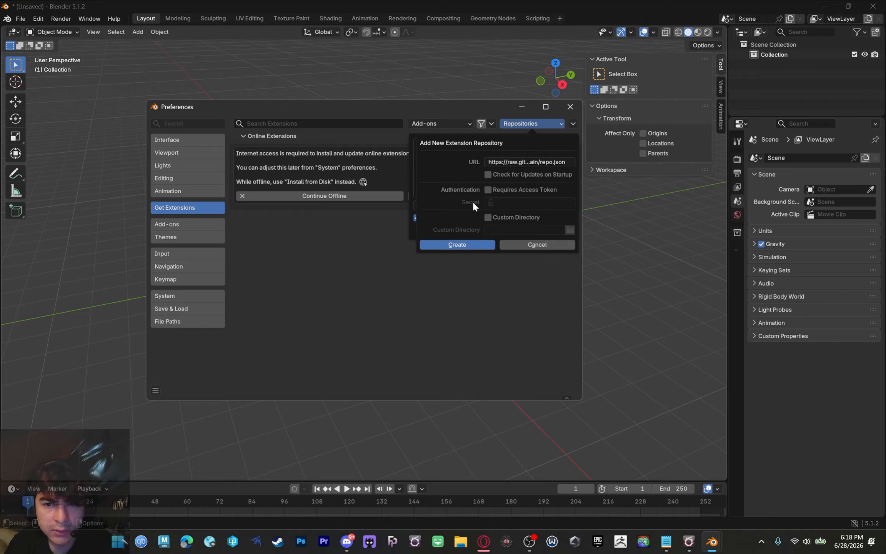
pyautogui.click(513, 174)
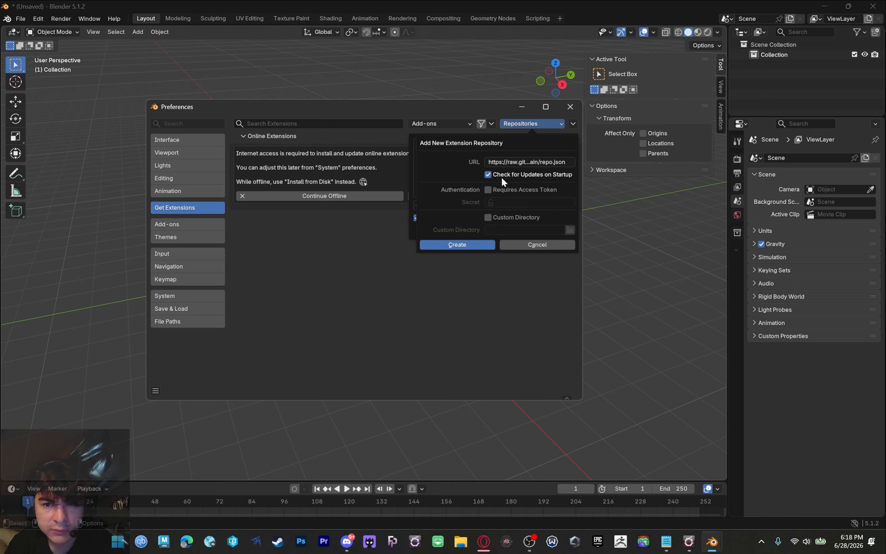
pyautogui.click(463, 248)
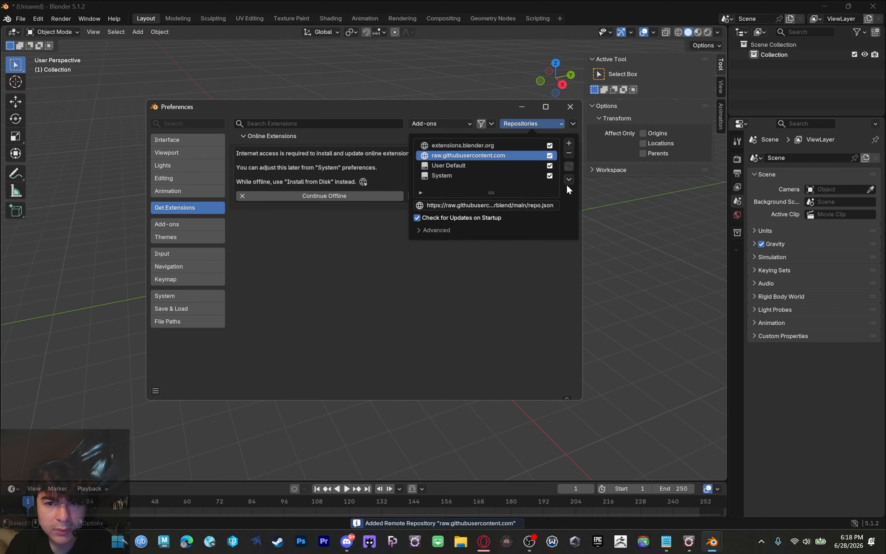
pyautogui.click(569, 144)
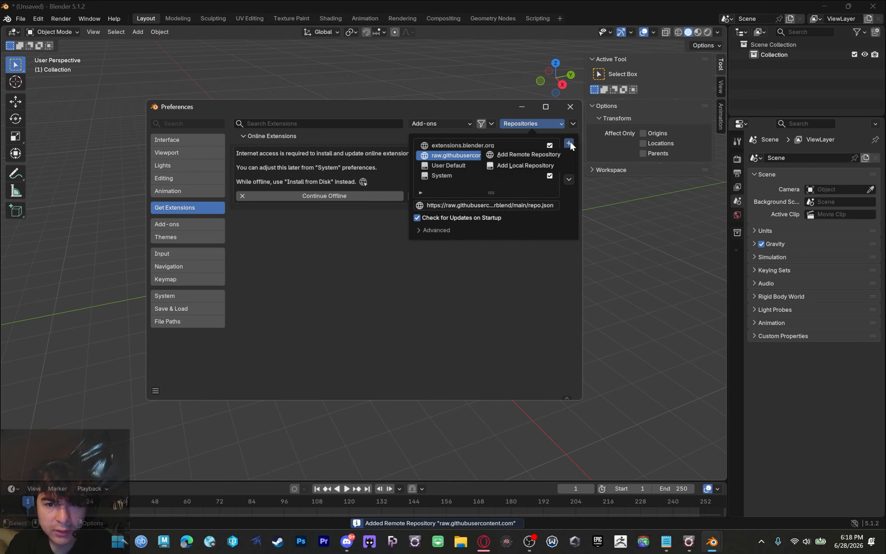
pyautogui.click(528, 159)
pyautogui.hotkey('alt', 'Tab')
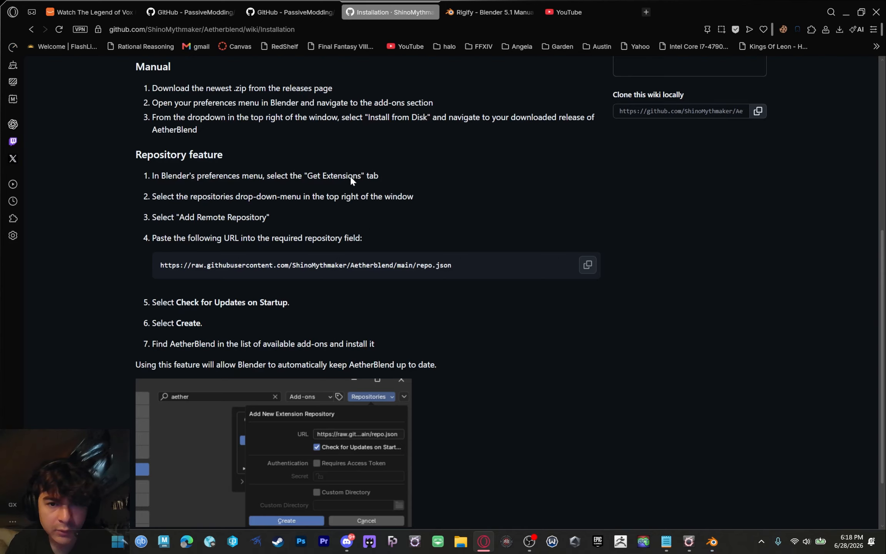
pyautogui.click(286, 12)
pyautogui.scroll(3, 217, 263)
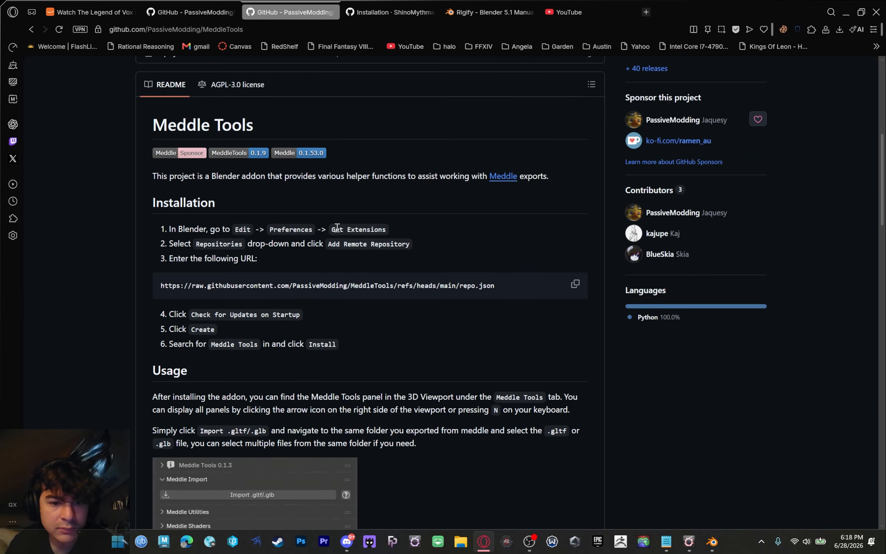
pyautogui.click(572, 285)
# Switch back to Blender and create the remote repository with the copied MeddleTools URL and Check for Updates on Startup enabled
pyautogui.hotkey('alt', 'Tab')
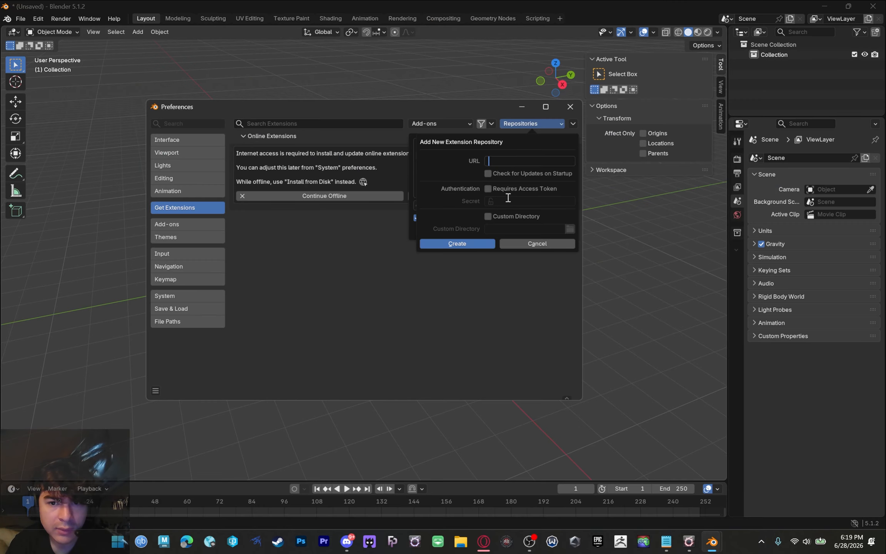
pyautogui.hotkey('ctrl', 'v')
pyautogui.press('Return')
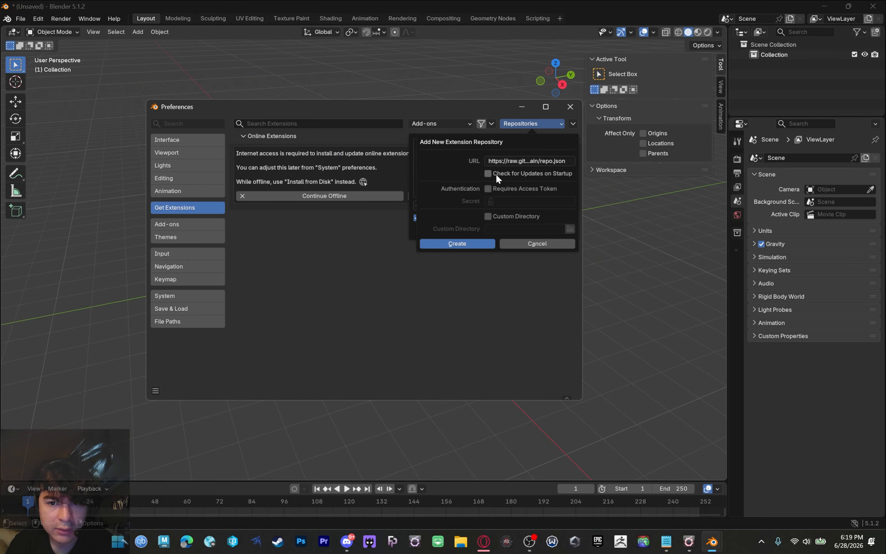
pyautogui.click(495, 173)
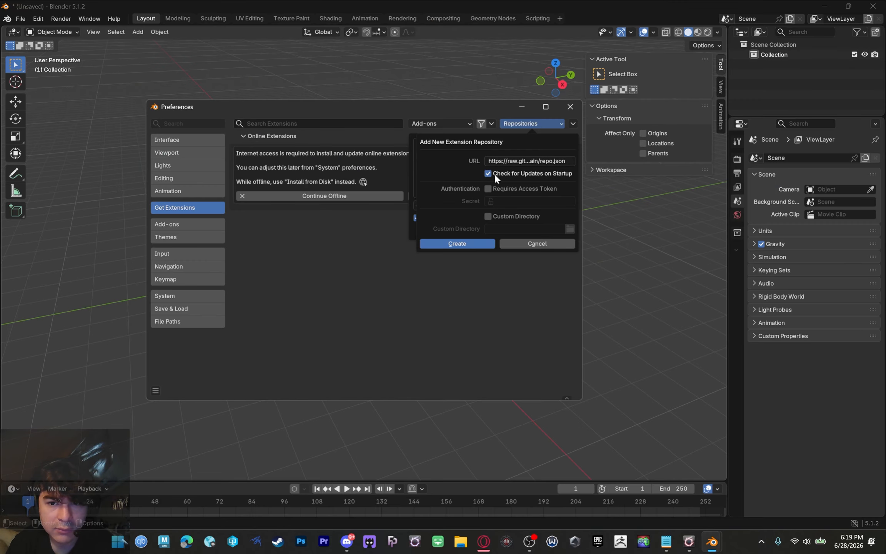
pyautogui.click(457, 244)
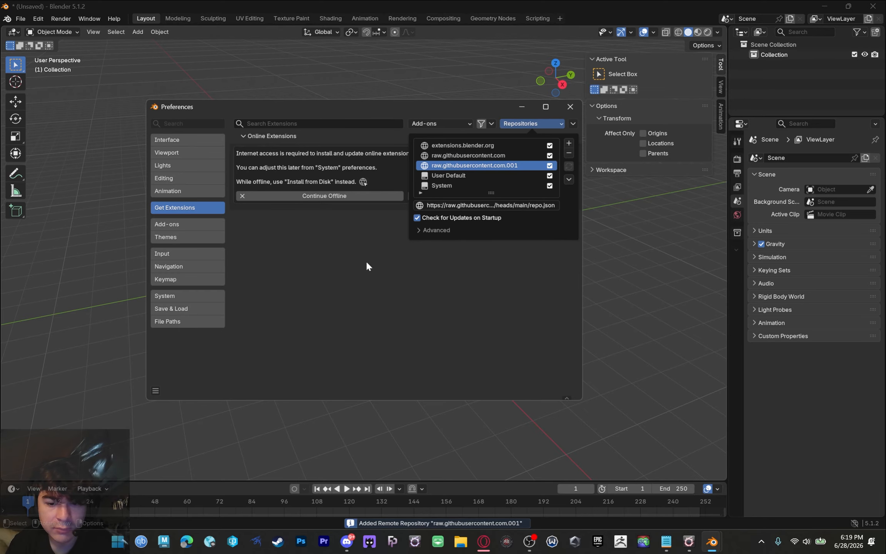
# Allow online access for extensions in the Get Extensions preferences
pyautogui.click(441, 123)
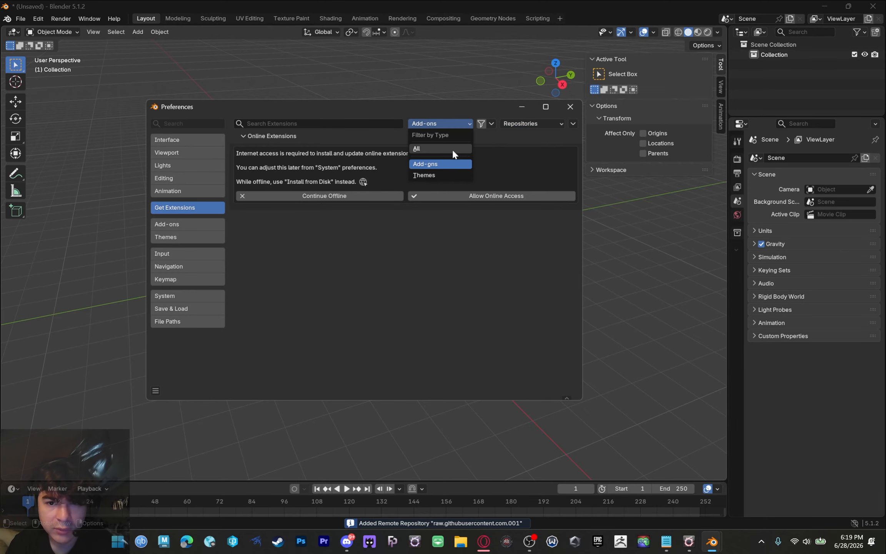
pyautogui.click(194, 220)
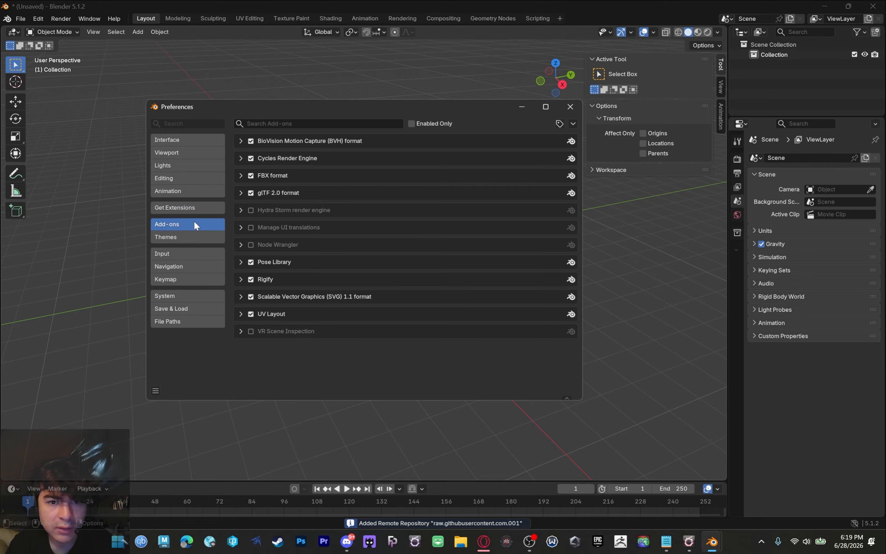
pyautogui.click(215, 208)
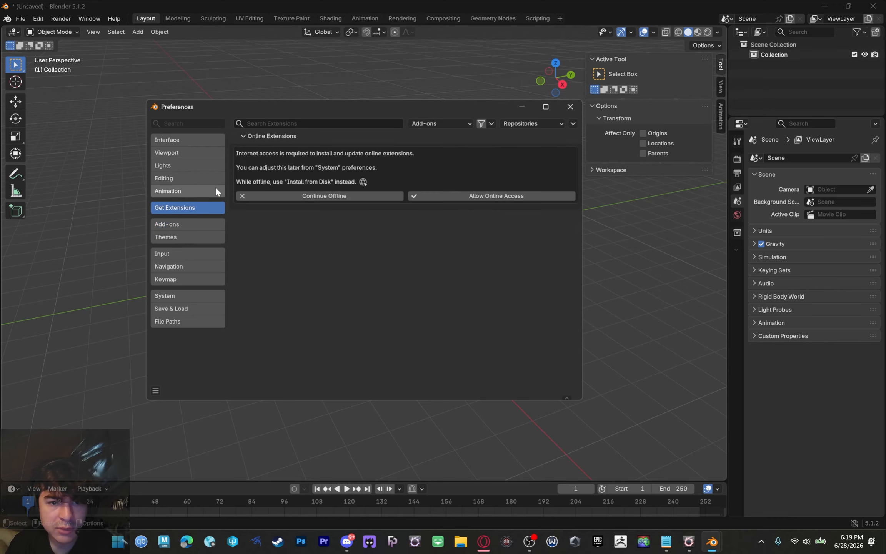
pyautogui.click(289, 122)
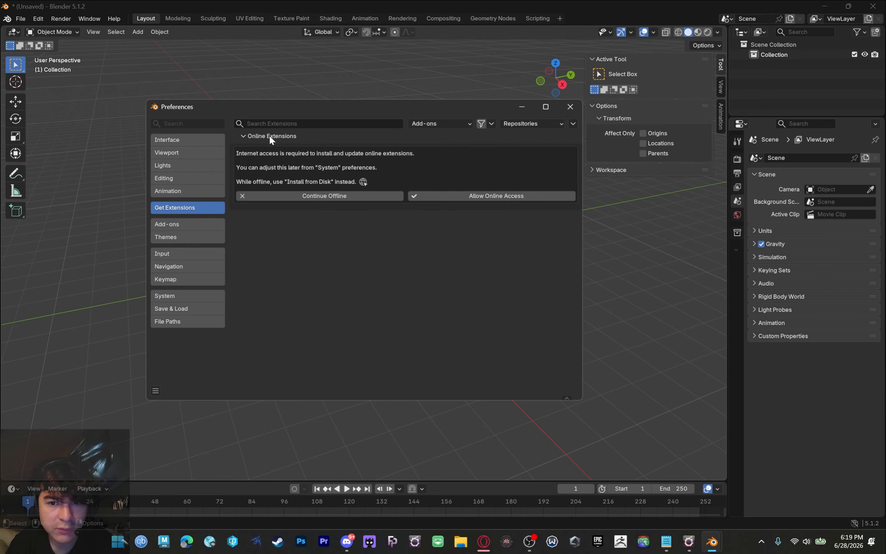
pyautogui.click(488, 197)
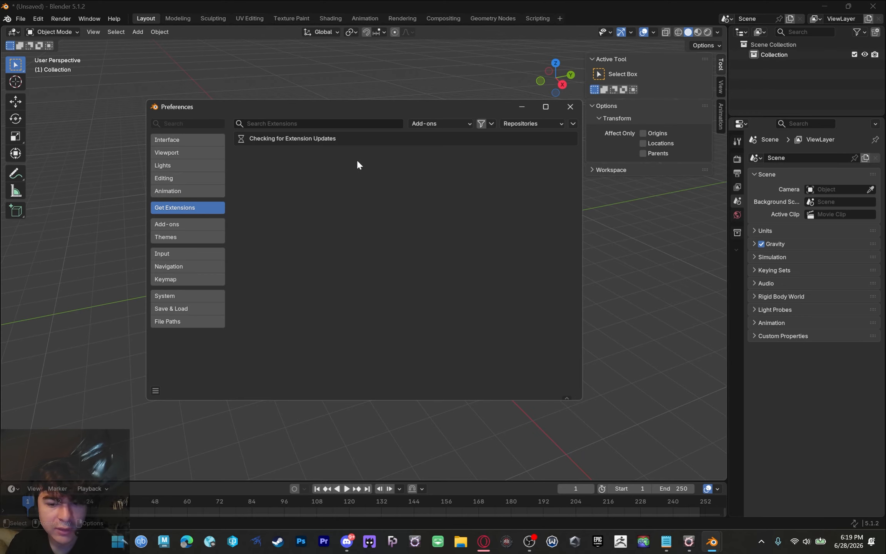
# Search the available extensions for "medd" and install Meddle Tools
pyautogui.click(309, 122)
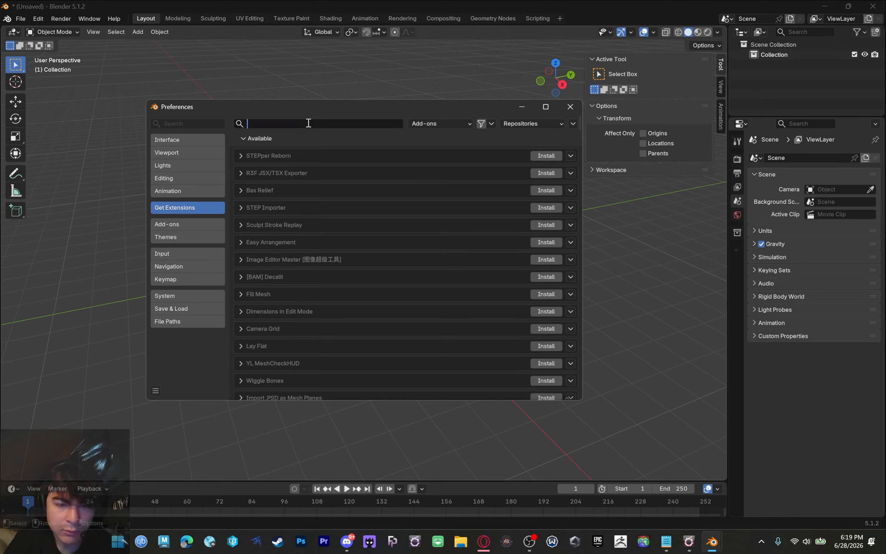
pyautogui.write('medd')
pyautogui.click(543, 156)
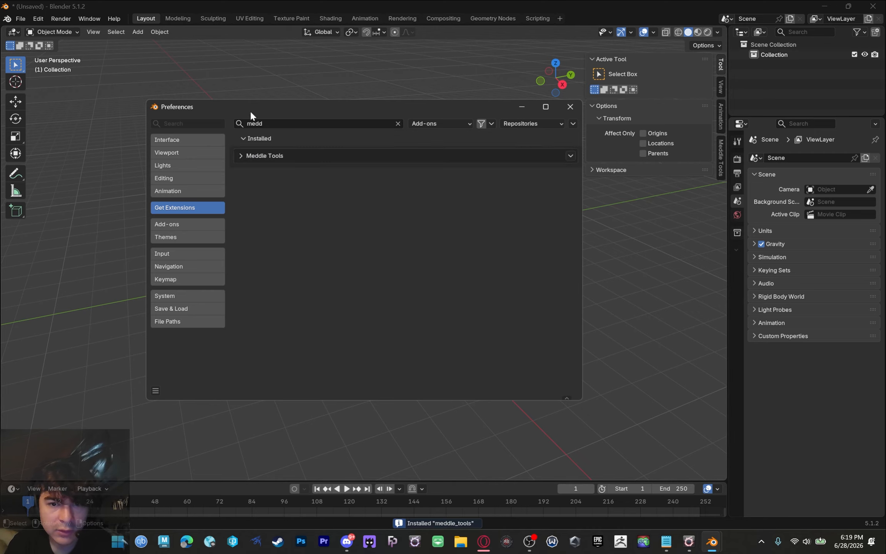
# Search the extensions for "aether", install AetherBlend, and check the Meddle Tools and AetherBlend panels in the 3D viewport's sidebar
pyautogui.click(293, 124)
pyautogui.write('aether')
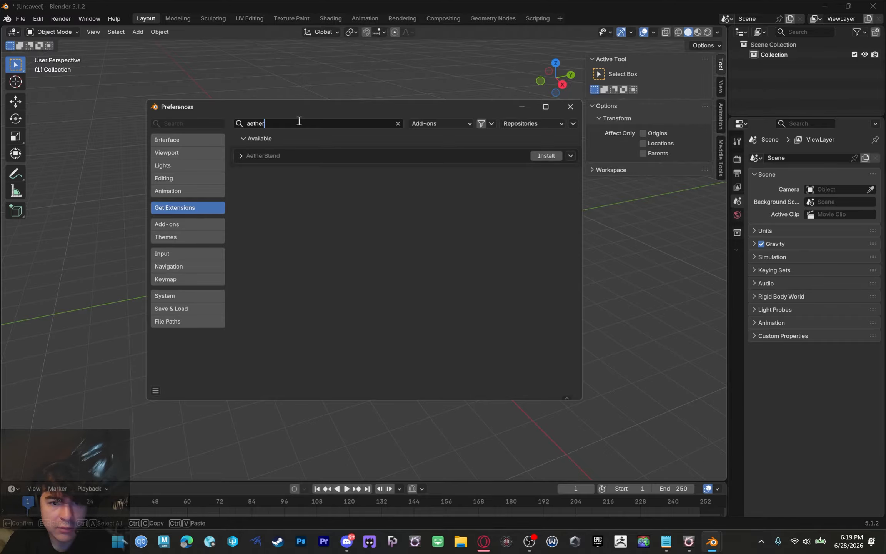
pyautogui.click(543, 155)
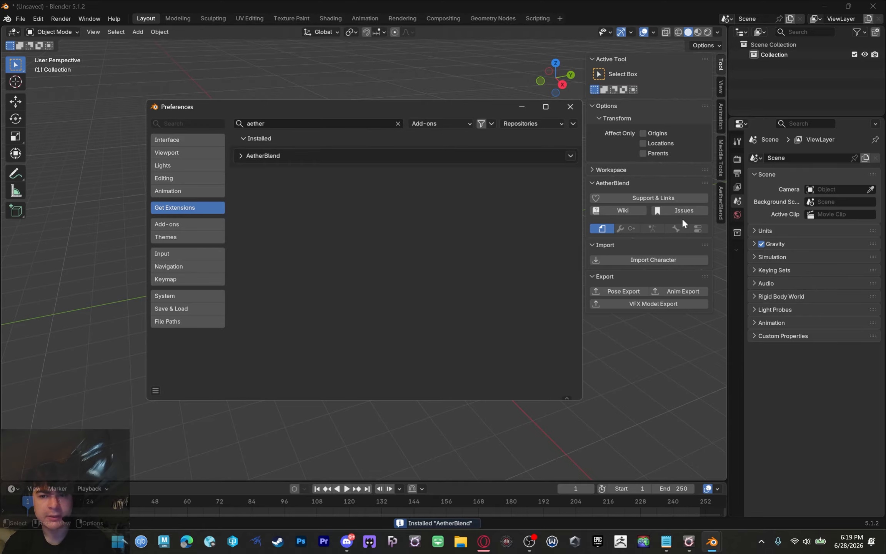
pyautogui.click(721, 158)
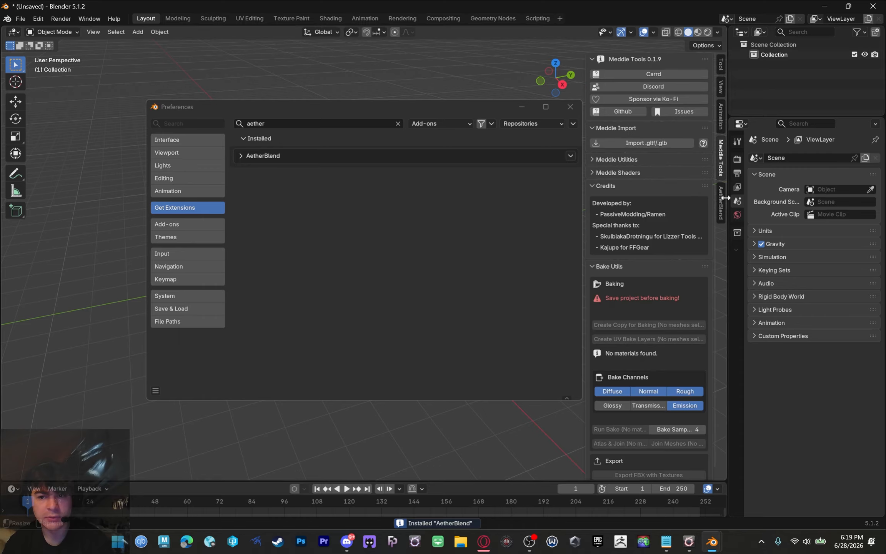
pyautogui.click(721, 203)
# Switch to the browser and review the Meddle plugin README, especially its installation instructions and repository URL
pyautogui.hotkey('alt', 'Tab')
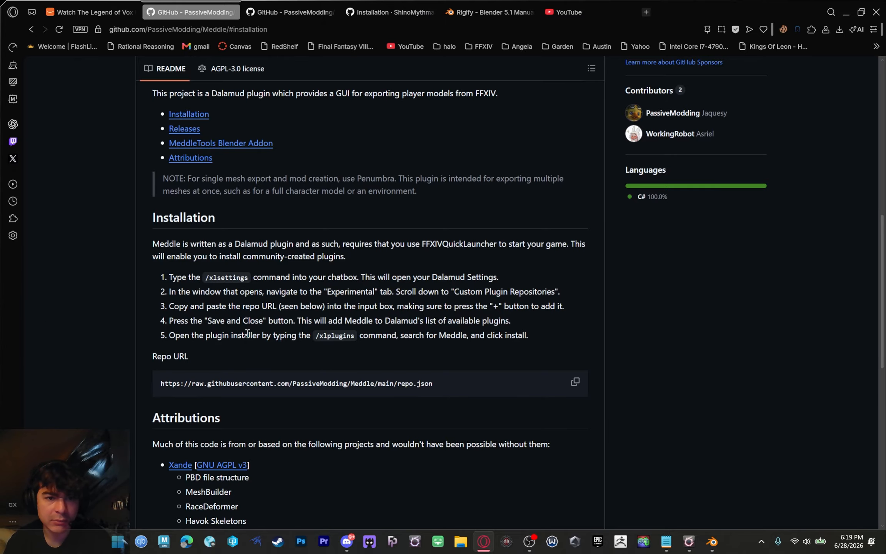
pyautogui.scroll(4, 248, 333)
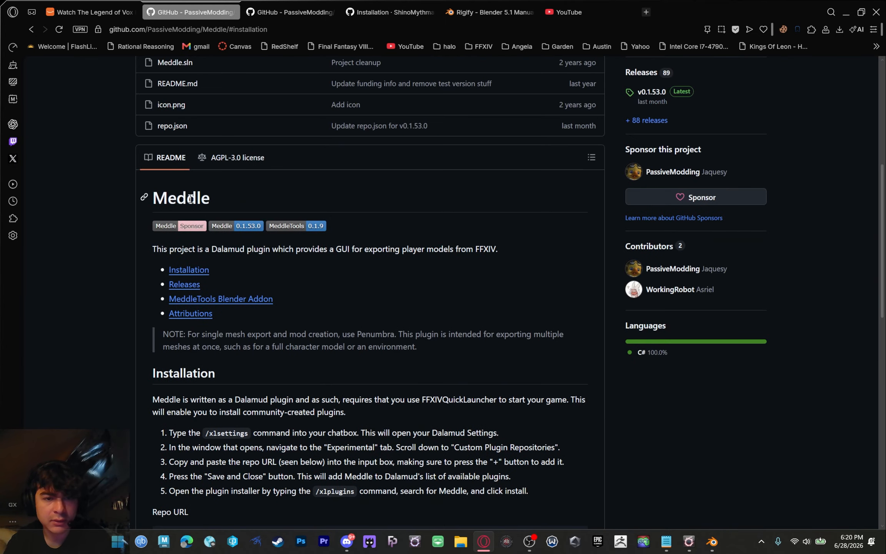
pyautogui.scroll(-4, 309, 314)
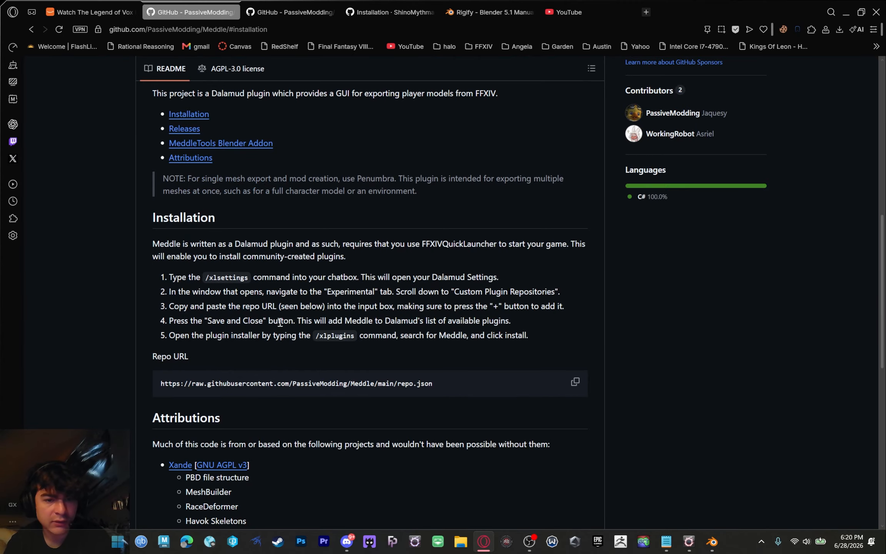
pyautogui.scroll(11, 269, 327)
pyautogui.scroll(-3, 295, 246)
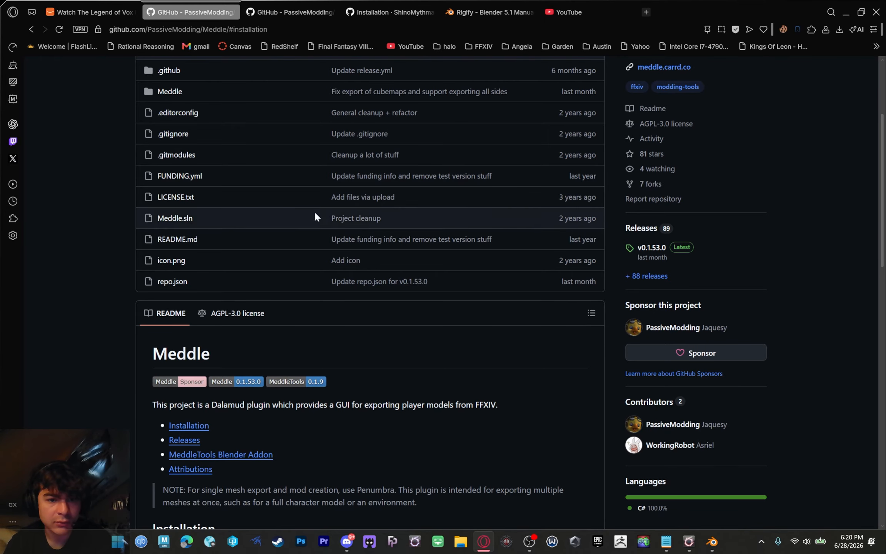
pyautogui.scroll(3, 307, 267)
pyautogui.scroll(-3, 307, 266)
pyautogui.scroll(-3, 318, 335)
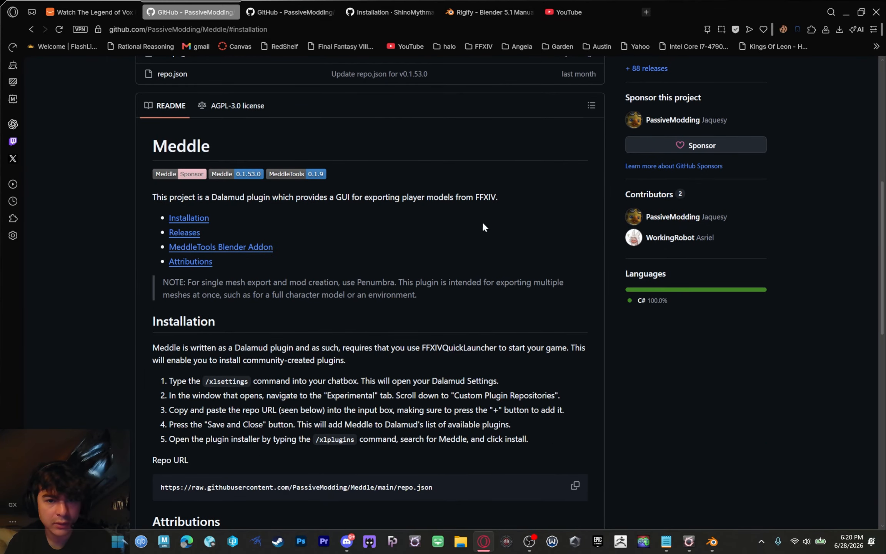
pyautogui.scroll(-4, 417, 273)
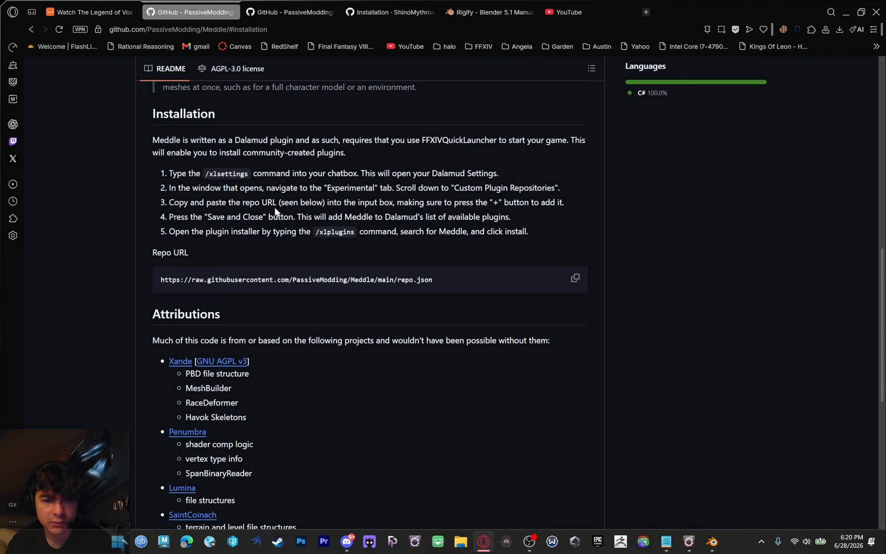
# Switch to FINAL FANTASY XIV, close the Meddle window and reopen it with the /meddle chat command
pyautogui.moveTo(689, 541)
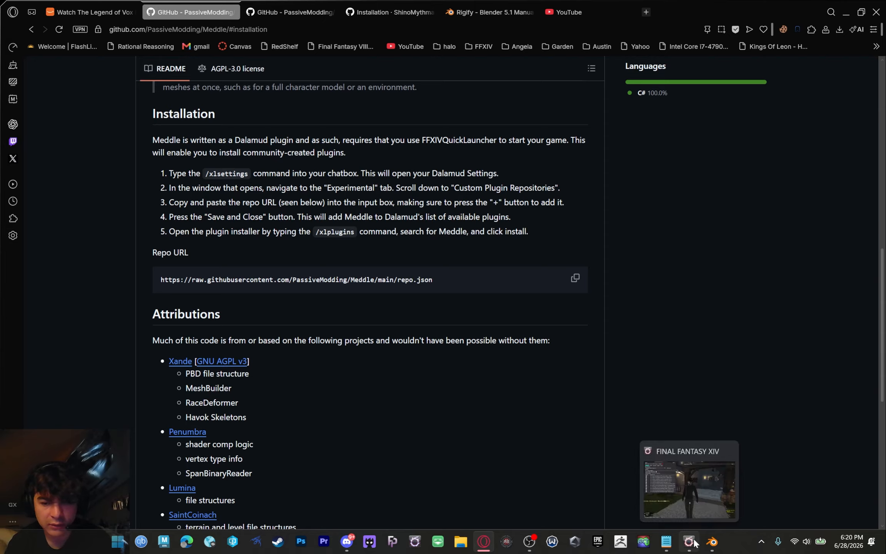
pyautogui.click(691, 497)
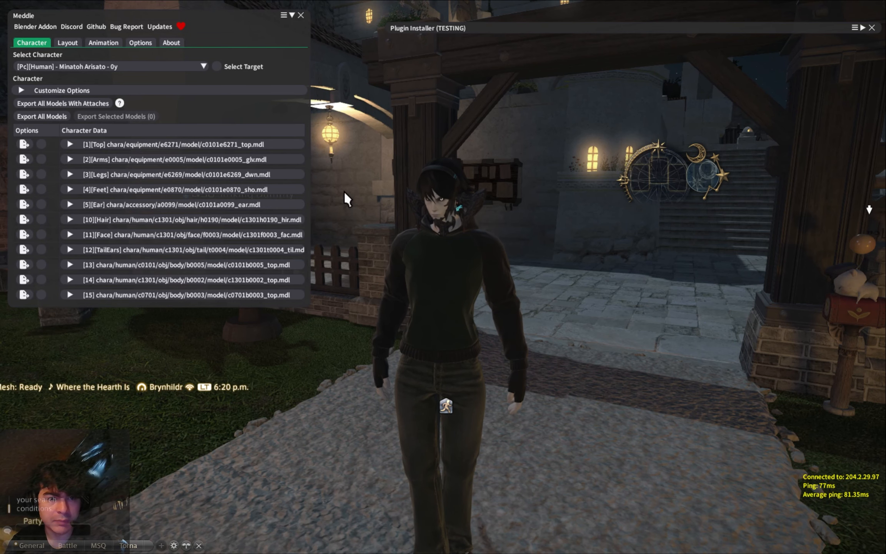
pyautogui.click(300, 15)
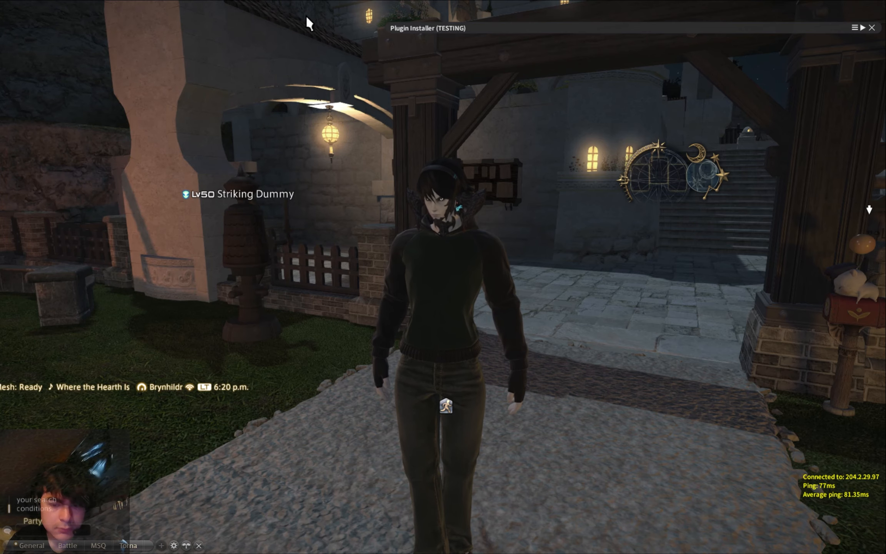
pyautogui.write('/meddle')
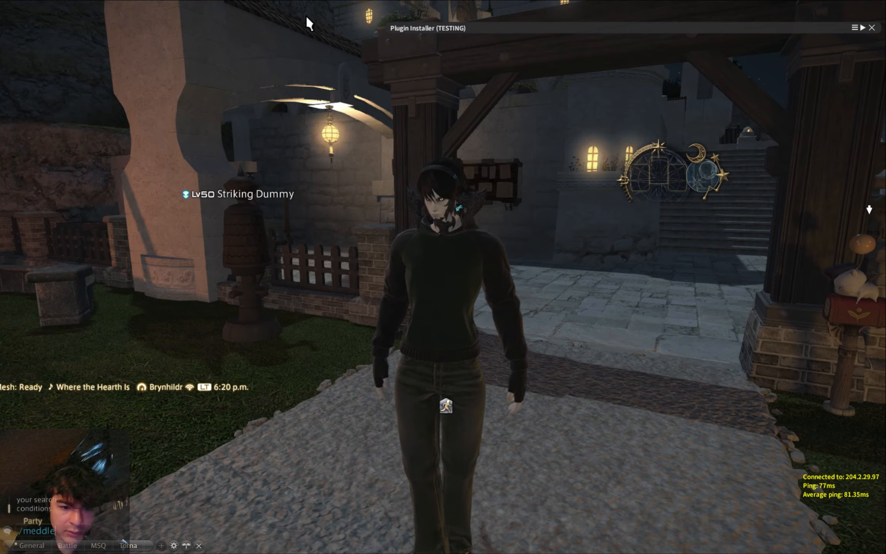
pyautogui.press('Return')
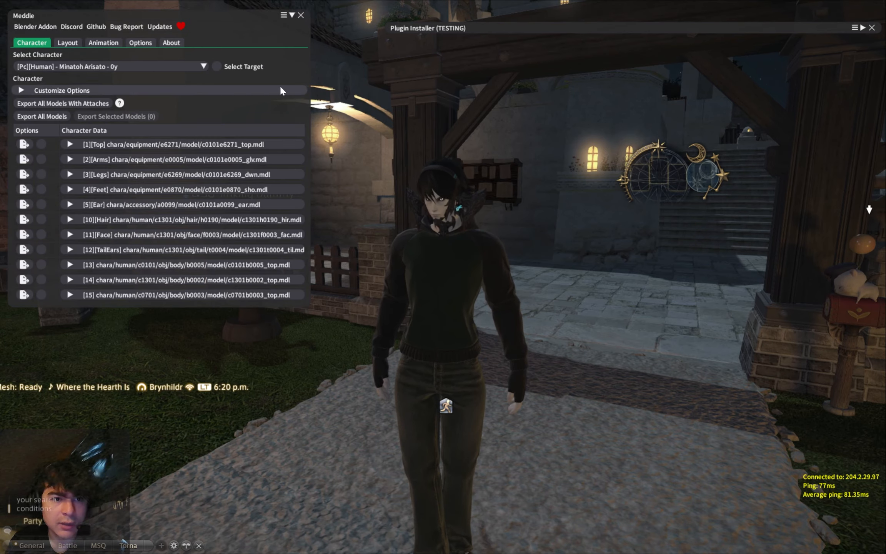
# Select the player's own character, the [Pc][Human] entry, as the character in Meddle
pyautogui.click(77, 67)
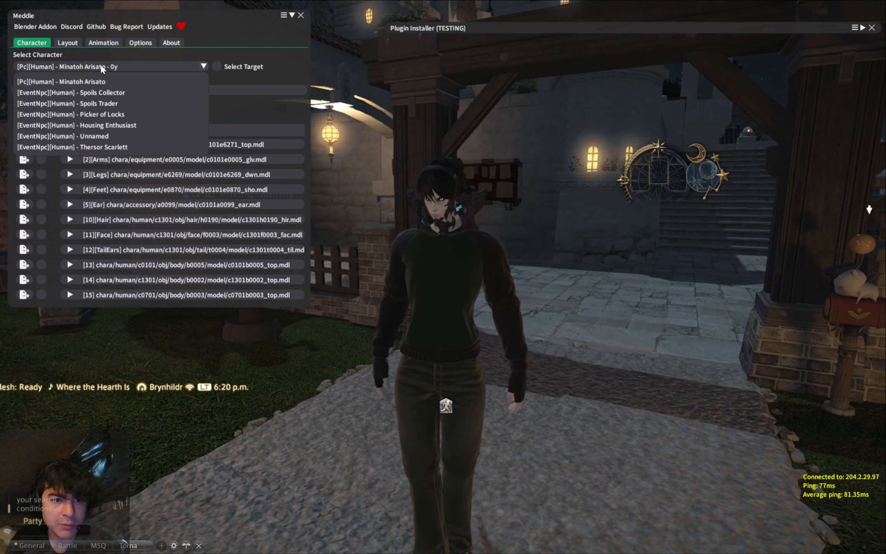
pyautogui.click(112, 81)
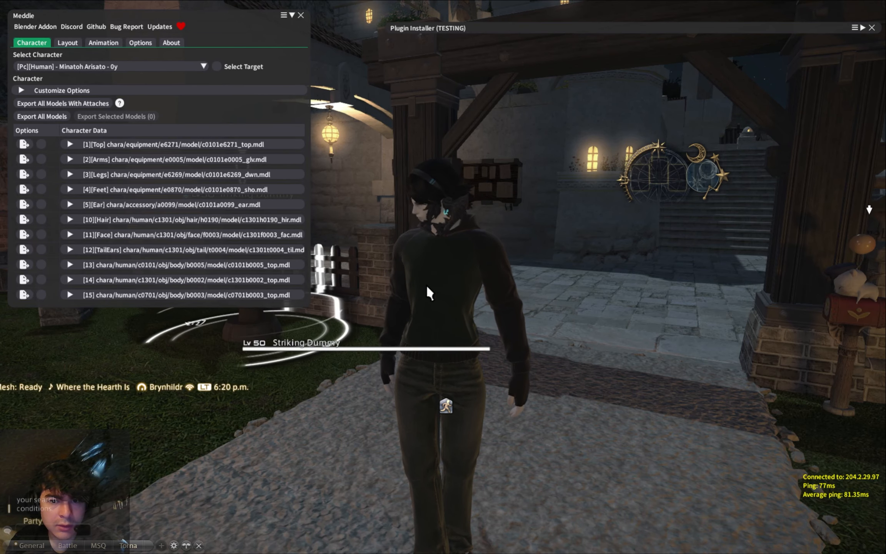
# Enlarge the Meddle window and start exporting all models as GLTF in Pose mode with visibility flags applied
pyautogui.moveTo(544, 277); pyautogui.dragTo(734, 180)
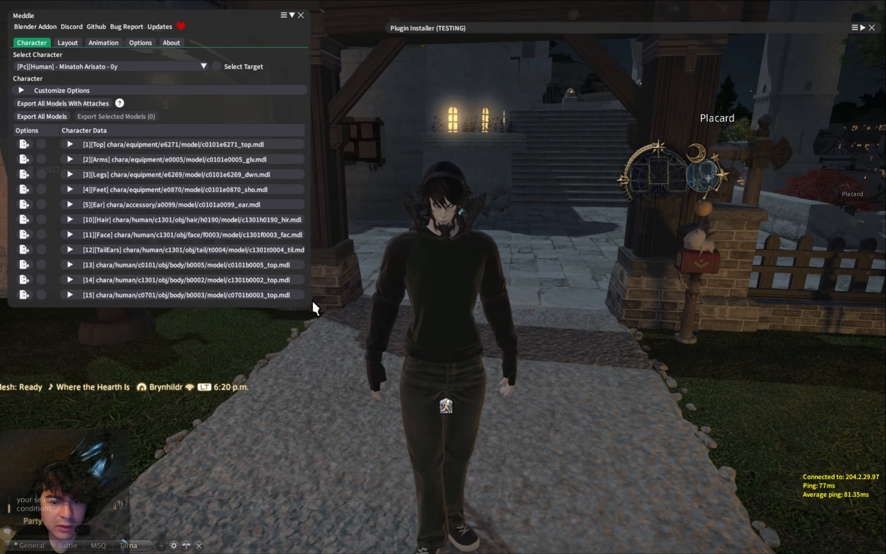
pyautogui.moveTo(311, 306); pyautogui.dragTo(356, 404)
pyautogui.moveTo(120, 104)
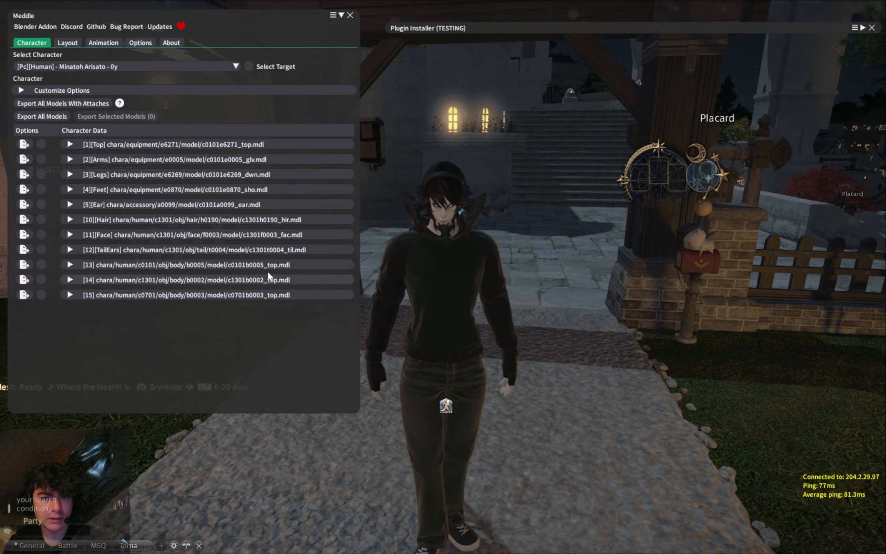
pyautogui.moveTo(389, 227); pyautogui.dragTo(269, 196, button='right')
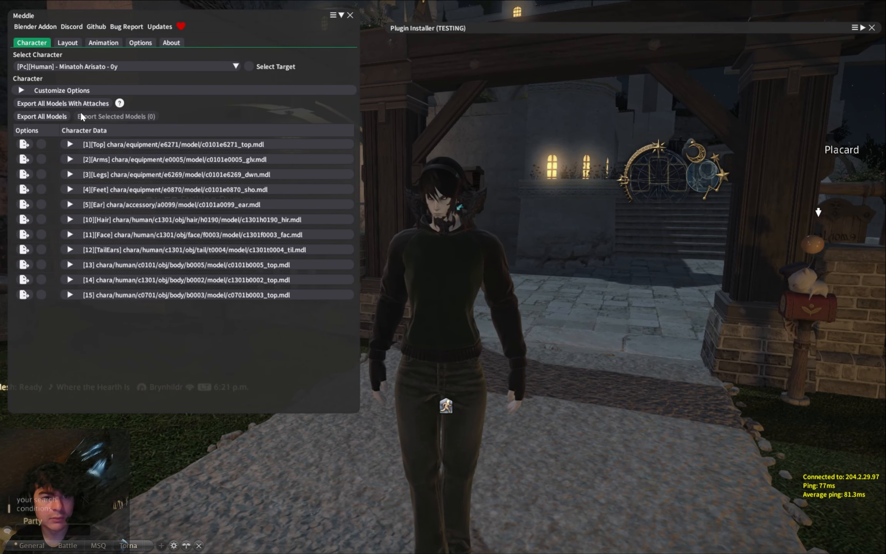
pyautogui.click(50, 116)
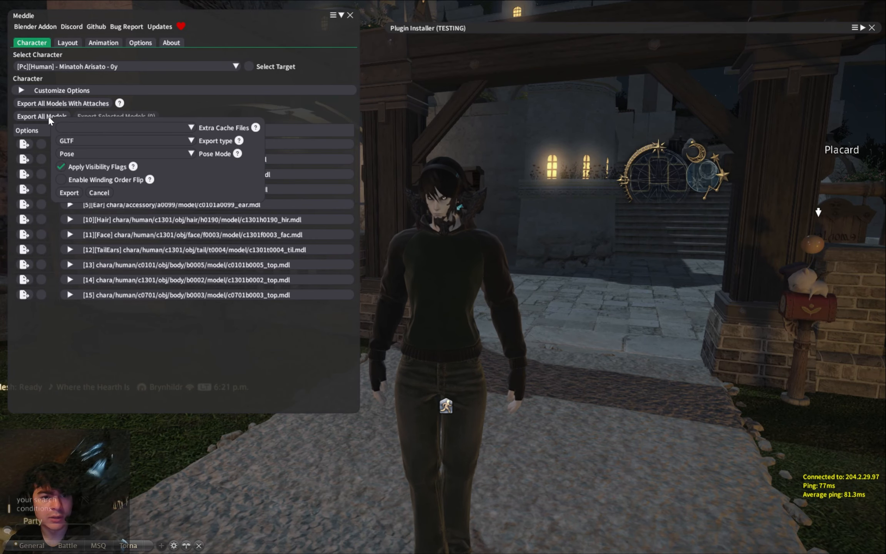
pyautogui.click(75, 192)
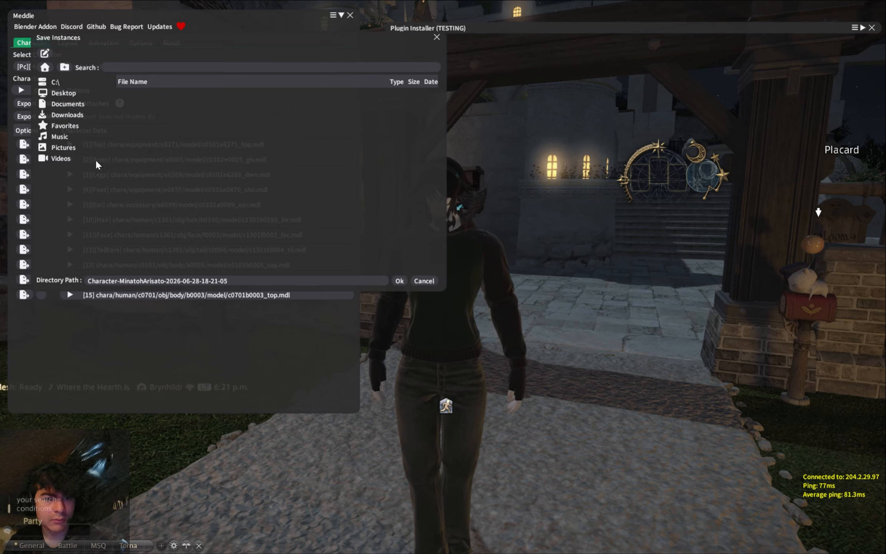
# Create a folder named Meddle on the Desktop and save the character export in it under the suggested directory name
pyautogui.click(73, 94)
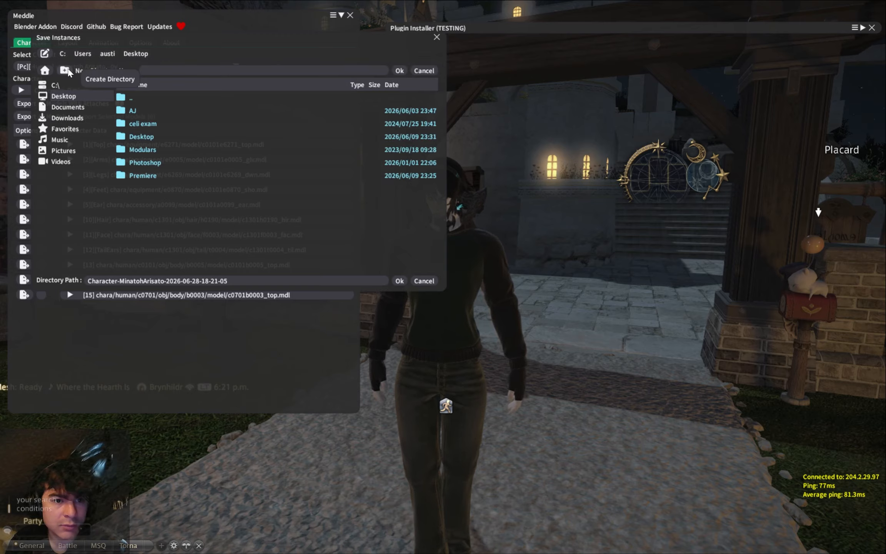
pyautogui.click(65, 70)
pyautogui.click(200, 71)
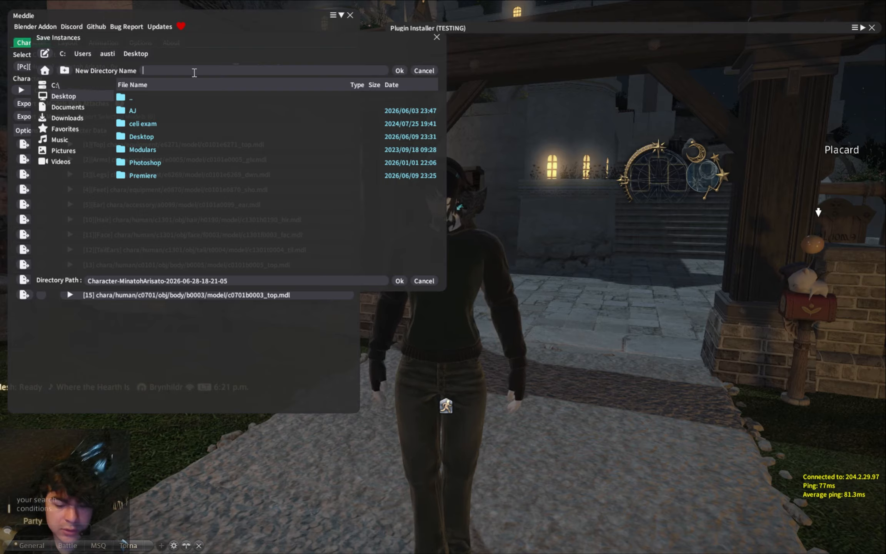
pyautogui.write('Meddle')
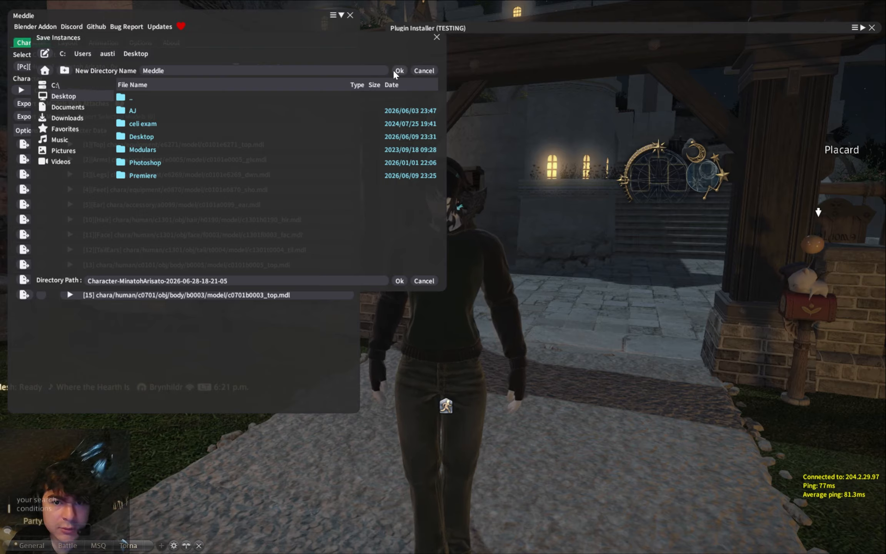
pyautogui.click(393, 72)
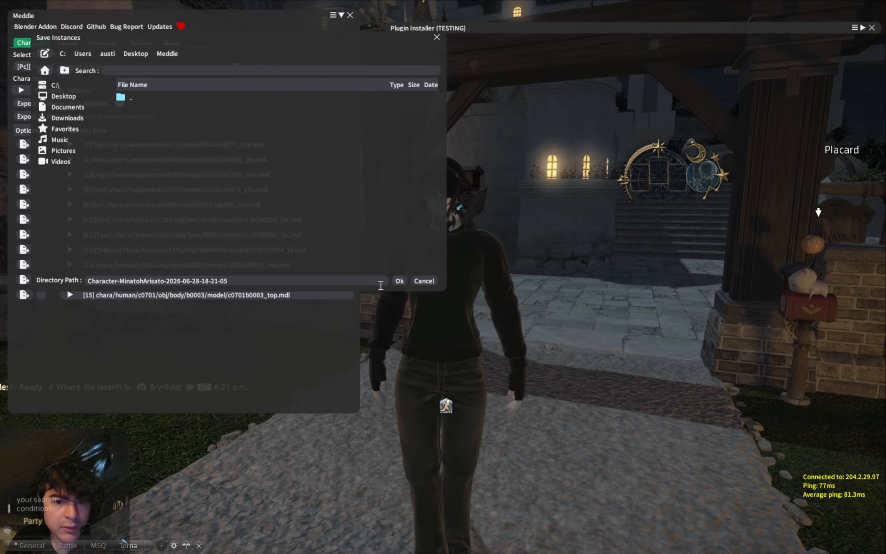
pyautogui.click(399, 281)
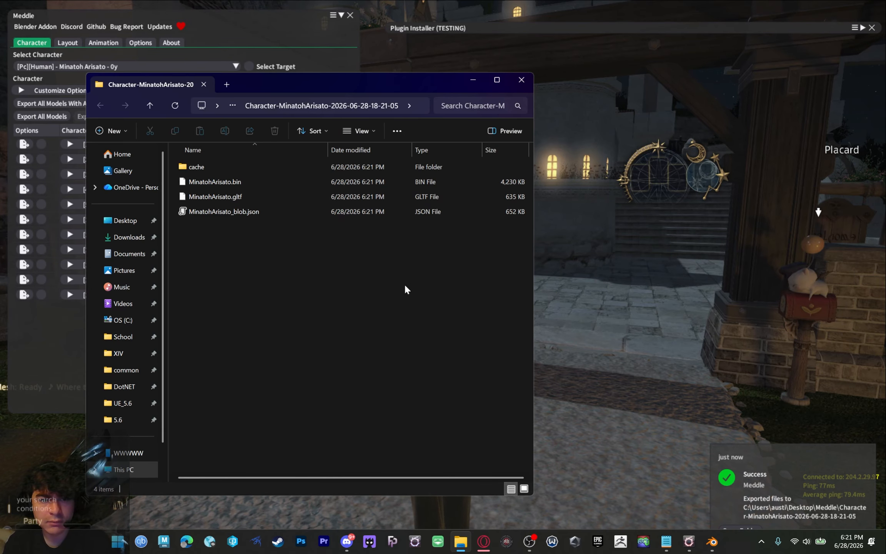
# Check the exported files in File Explorer, close the game's Meddle window and minimize the folder window
pyautogui.moveTo(361, 81); pyautogui.dragTo(538, 118)
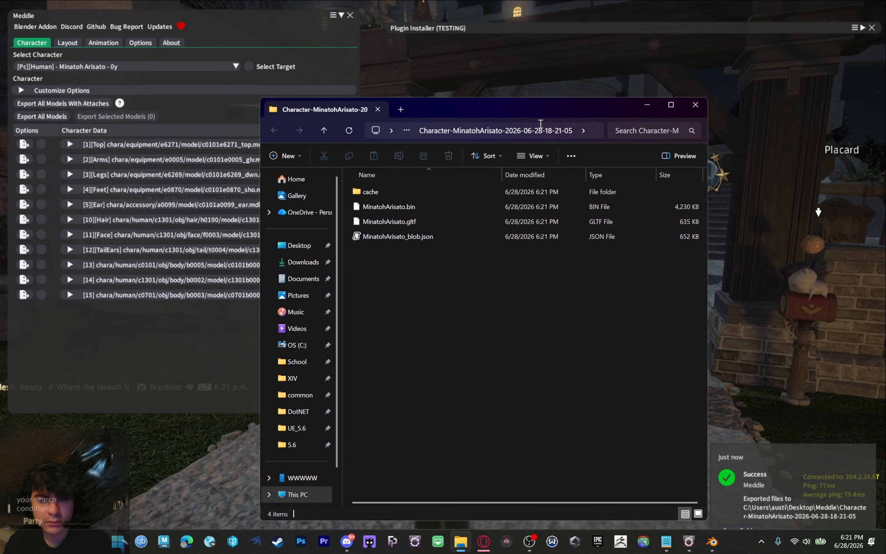
pyautogui.moveTo(865, 460)
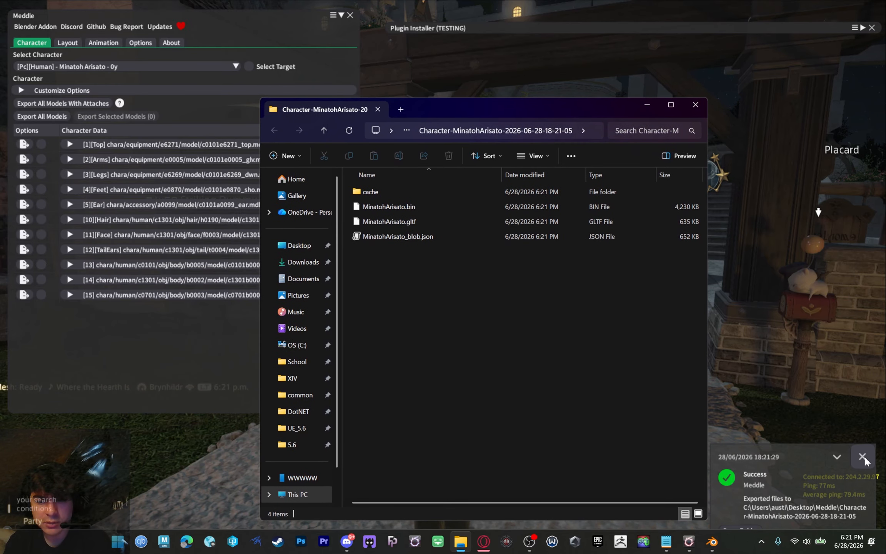
pyautogui.click(863, 456)
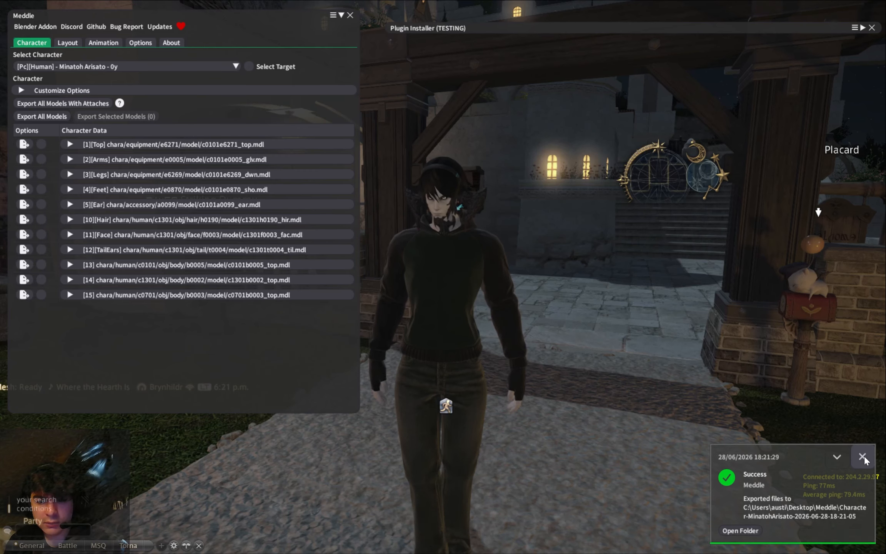
pyautogui.click(350, 16)
pyautogui.hotkey('alt', 'Tab')
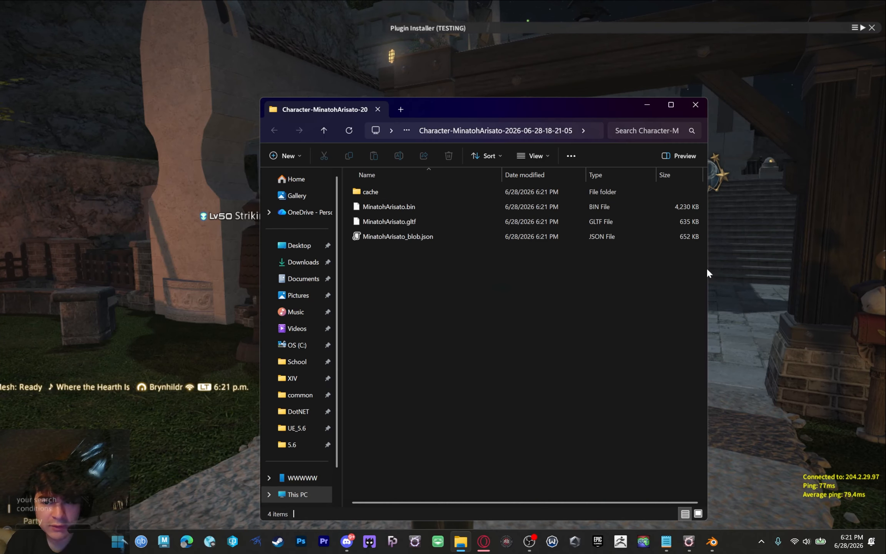
pyautogui.moveTo(552, 110); pyautogui.dragTo(523, 93)
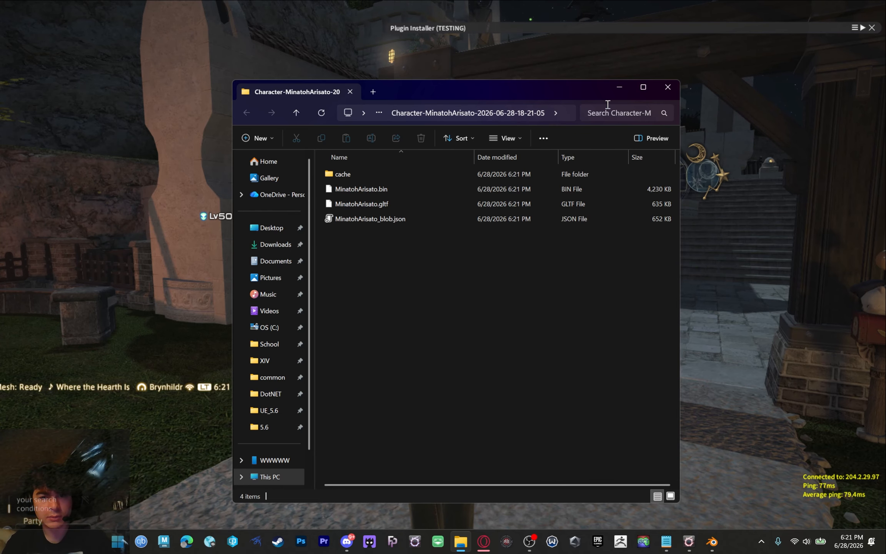
pyautogui.click(619, 87)
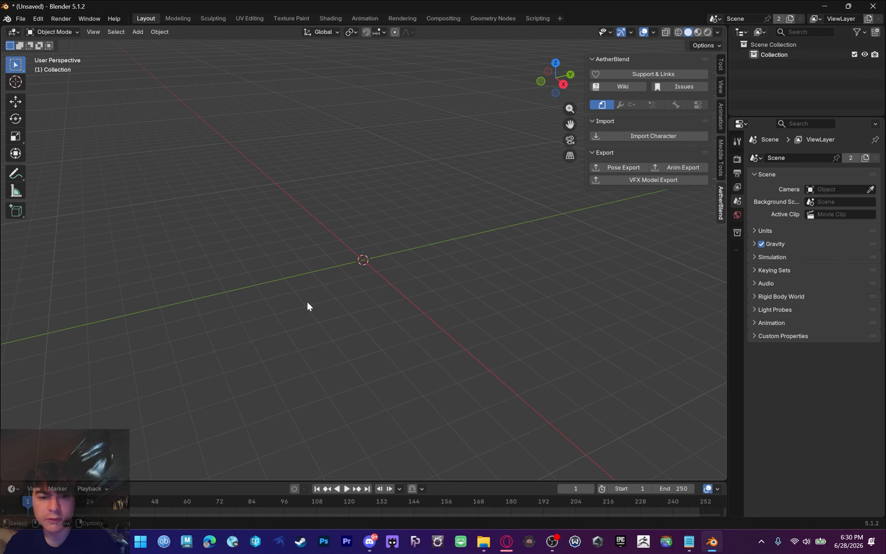
# In Blender, hide and redisplay the 3D viewport's sidebar containing the AetherBlend panel
pyautogui.moveTo(308, 298); pyautogui.dragTo(391, 275, button='middle')
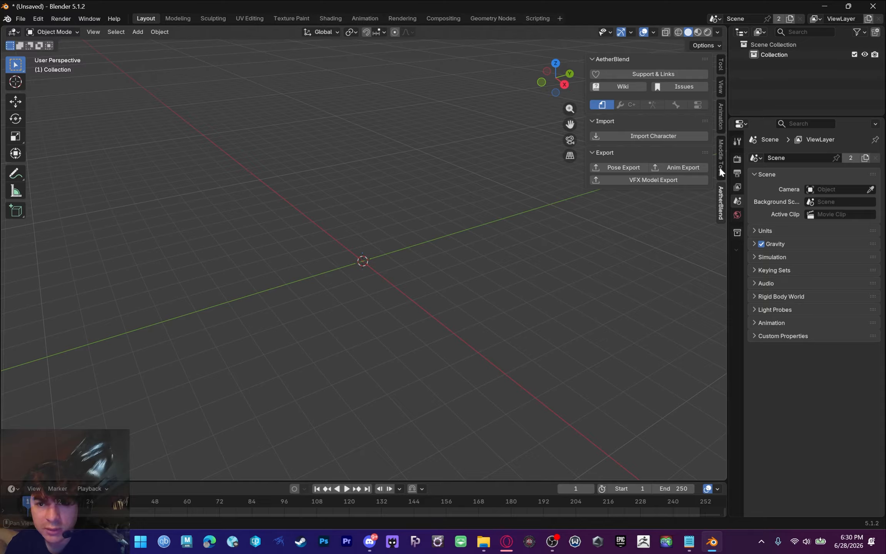
pyautogui.press('n')
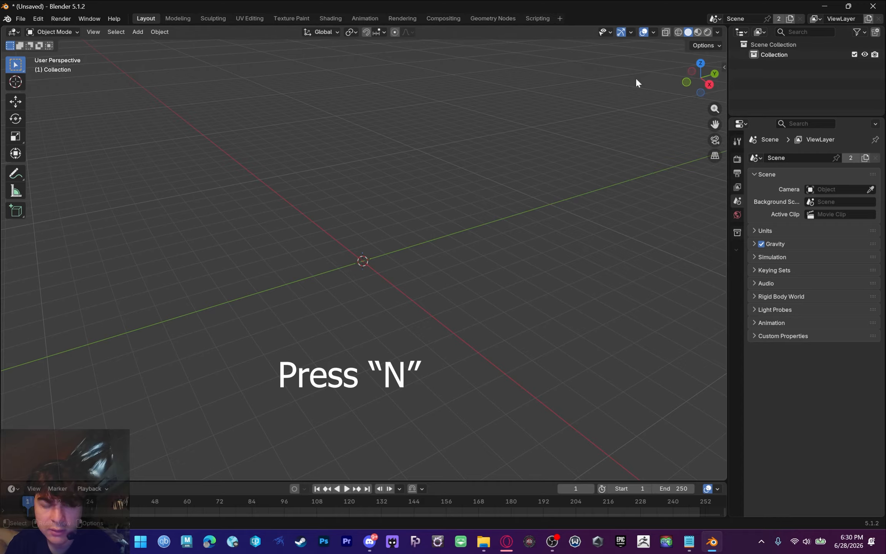
pyautogui.press('n')
pyautogui.press('n')
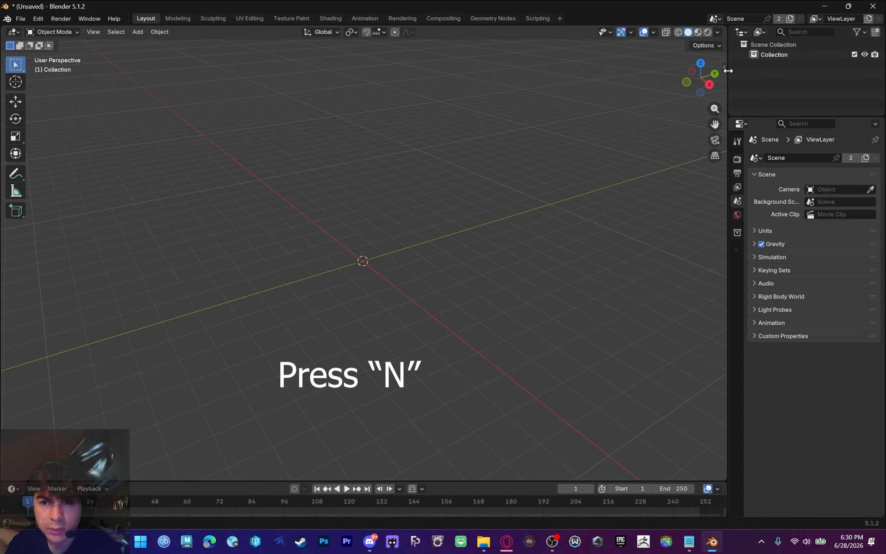
pyautogui.moveTo(698, 69); pyautogui.dragTo(734, 74)
pyautogui.press('n')
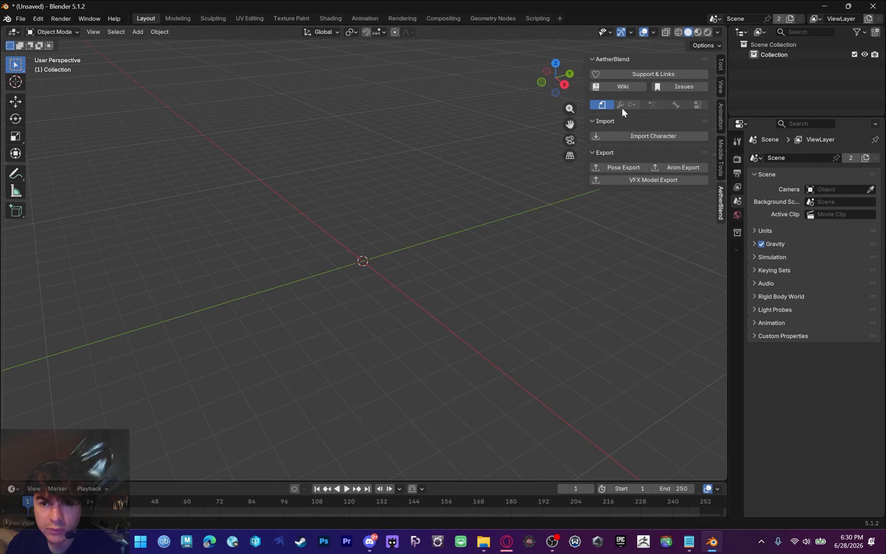
# Start AetherBlend's character import and select the exported .gltf file from the character folder in Desktop\Meddle
pyautogui.click(652, 137)
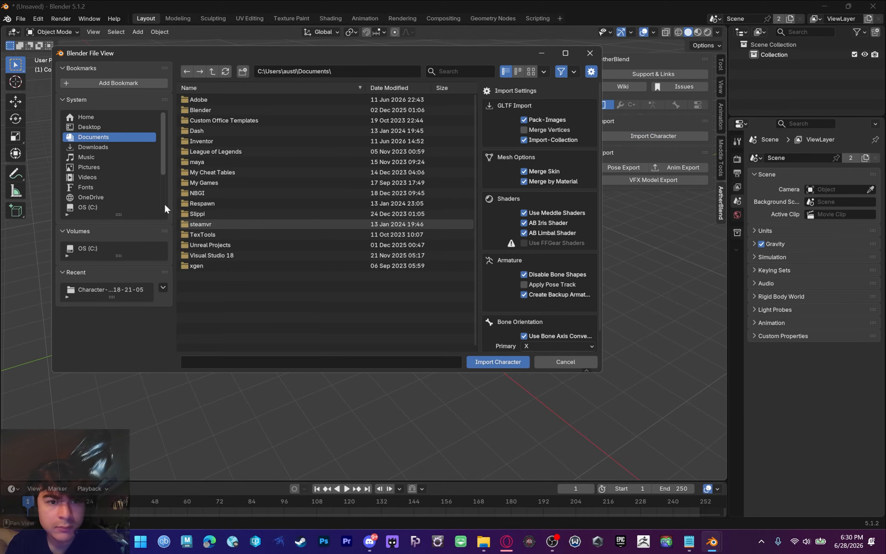
pyautogui.click(91, 128)
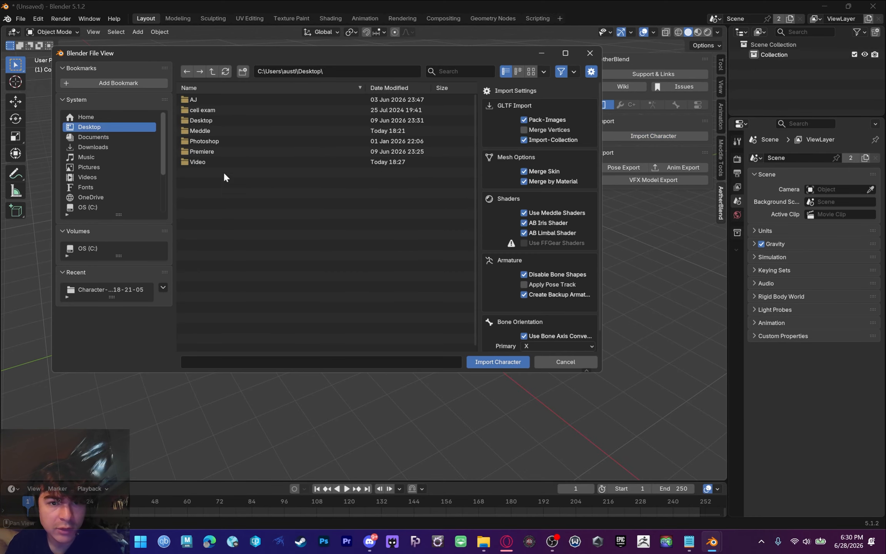
pyautogui.doubleClick(213, 130)
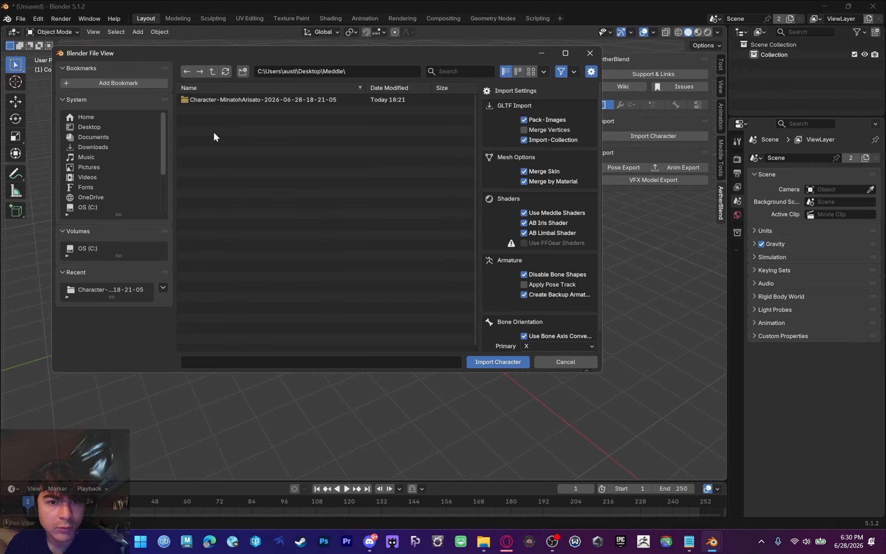
pyautogui.doubleClick(232, 100)
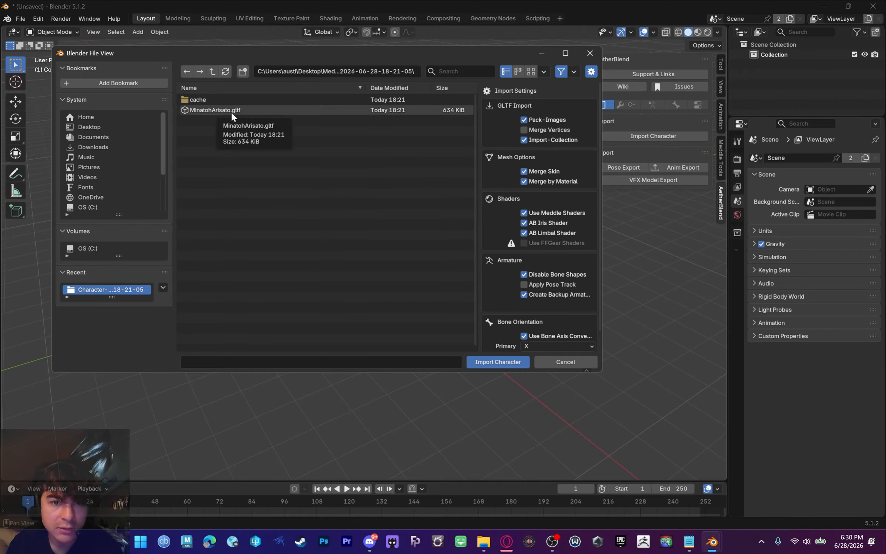
pyautogui.click(232, 111)
# Review the import settings in an enlarged file window and import the character with the default options
pyautogui.scroll(-2, 504, 331)
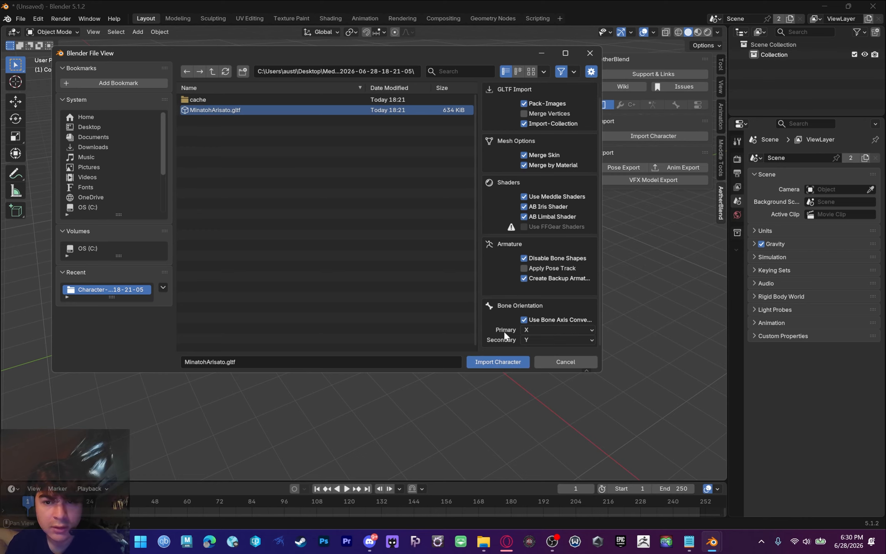
pyautogui.scroll(2, 537, 283)
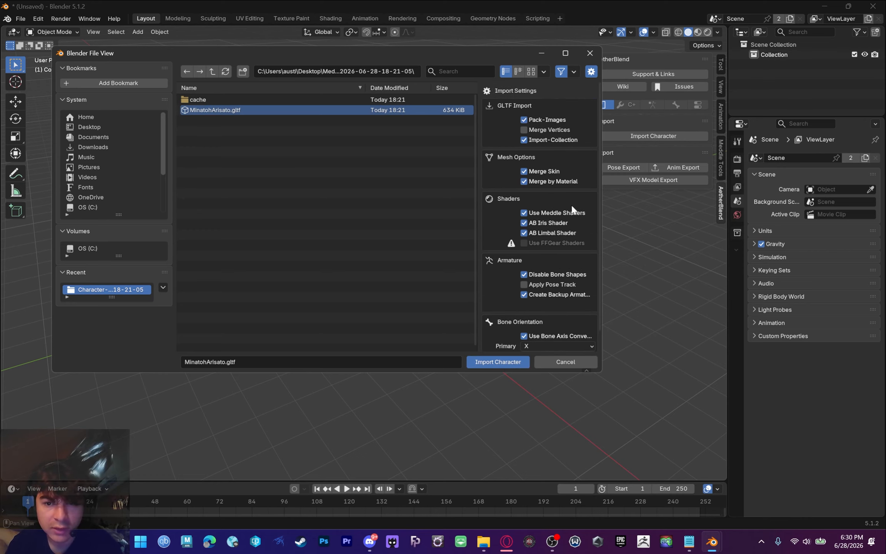
pyautogui.scroll(-1, 514, 258)
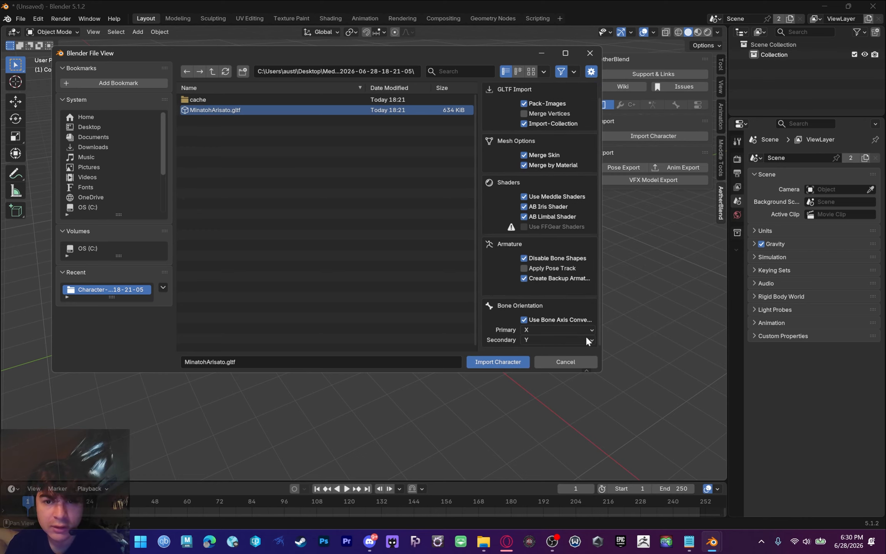
pyautogui.moveTo(600, 370); pyautogui.dragTo(660, 401)
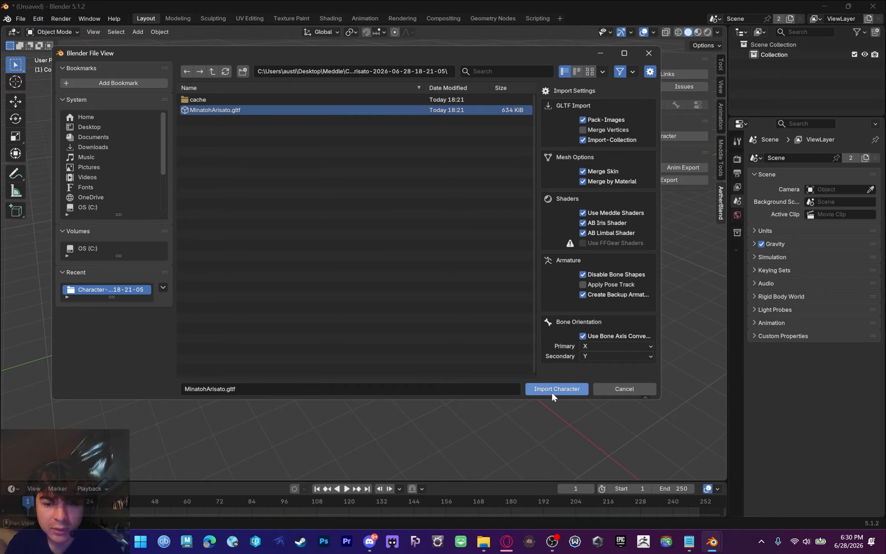
pyautogui.click(551, 389)
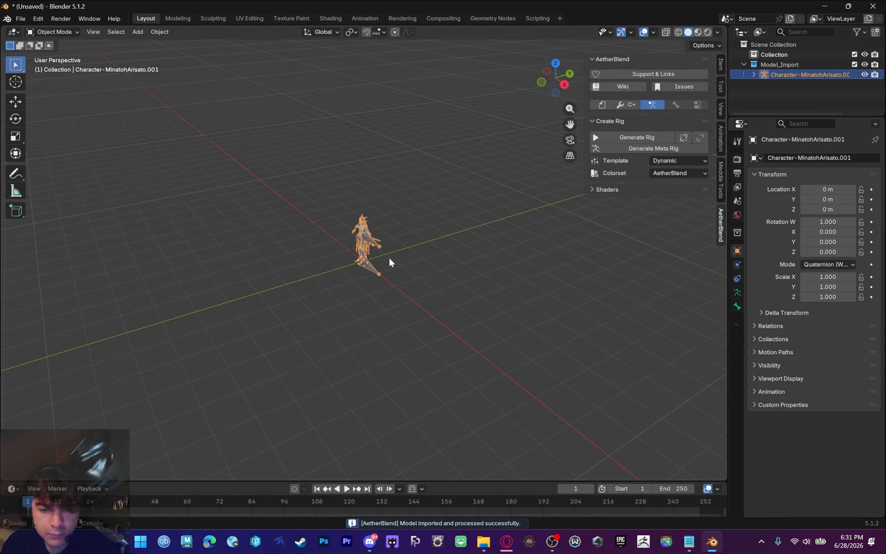
# Examine the imported character's mesh and armature up close from the front
pyautogui.scroll(3, 390, 249)
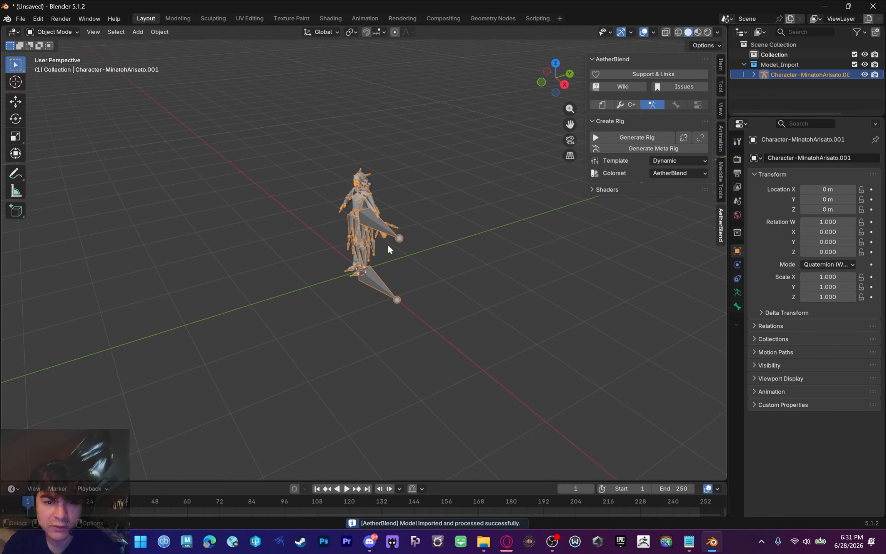
pyautogui.moveTo(389, 250); pyautogui.dragTo(429, 222, button='middle')
pyautogui.scroll(4, 402, 189)
pyautogui.moveTo(402, 188); pyautogui.dragTo(385, 254, button='middle')
pyautogui.scroll(4, 386, 254)
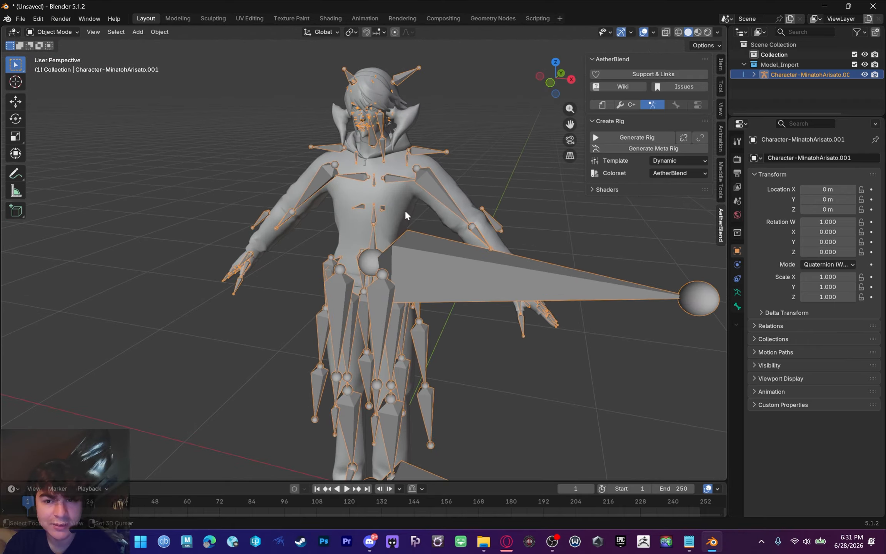
pyautogui.moveTo(405, 213)
pyautogui.keyDown('shift'); pyautogui.mouseDown(button='middle')
pyautogui.moveTo(396, 244)
pyautogui.moveTo(475, 246)
pyautogui.moveTo(459, 216)
pyautogui.moveTo(385, 234)
pyautogui.moveTo(439, 249)
pyautogui.moveTo(409, 220)
pyautogui.moveTo(387, 254)
pyautogui.moveTo(404, 214)
pyautogui.moveTo(433, 277)
pyautogui.moveTo(398, 257)
pyautogui.moveTo(410, 257)
pyautogui.moveTo(412, 226)
pyautogui.mouseUp(button='middle'); pyautogui.keyUp('shift')
pyautogui.click(552, 82)
pyautogui.scroll(5, 435, 247)
pyautogui.scroll(-4, 415, 259)
pyautogui.keyDown('shift'); pyautogui.moveTo(417, 200); pyautogui.dragTo(425, 277, button='middle'); pyautogui.keyUp('shift')
pyautogui.keyDown('shift'); pyautogui.moveTo(426, 204); pyautogui.dragTo(405, 290, button='middle'); pyautogui.keyUp('shift')
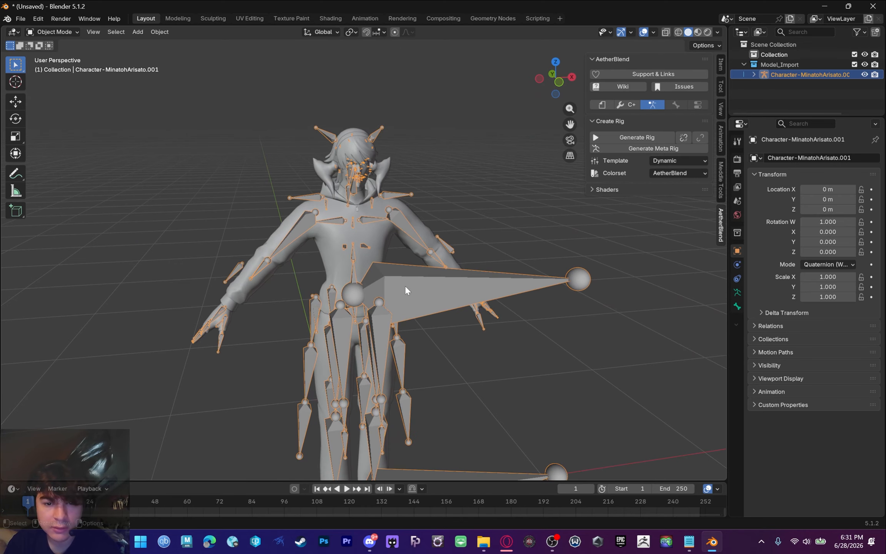
# Switch the character's armature to Pose Mode and try rotating the bones j_sk_f_a_l and j_asi_a_l
pyautogui.hotkey('ctrl', 'Tab')
pyautogui.click(385, 326)
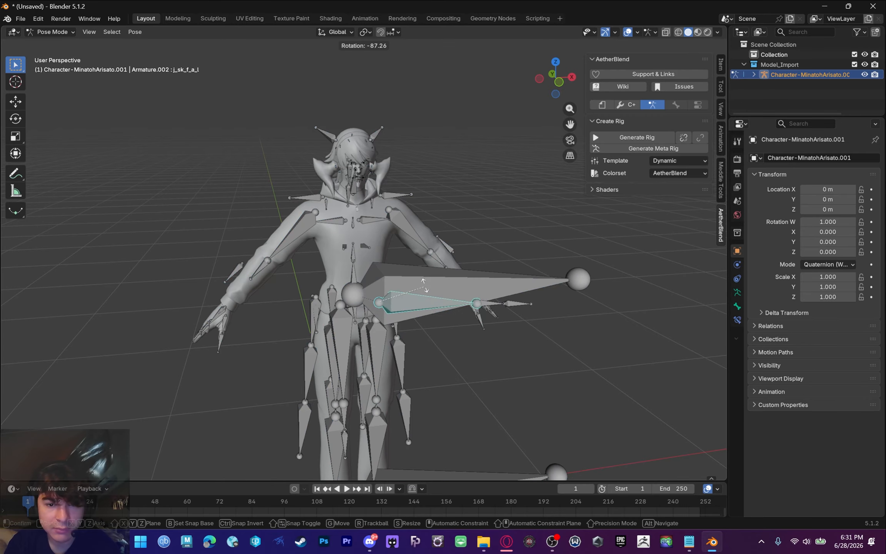
pyautogui.click(382, 338)
pyautogui.press('r')
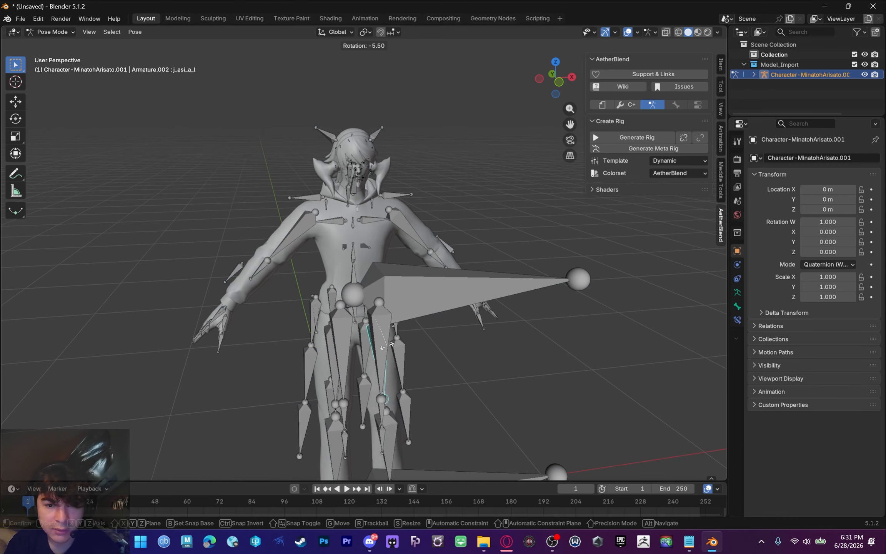
pyautogui.rightClick(413, 330)
pyautogui.moveTo(365, 311); pyautogui.dragTo(401, 261, button='middle')
pyautogui.scroll(3, 385, 266)
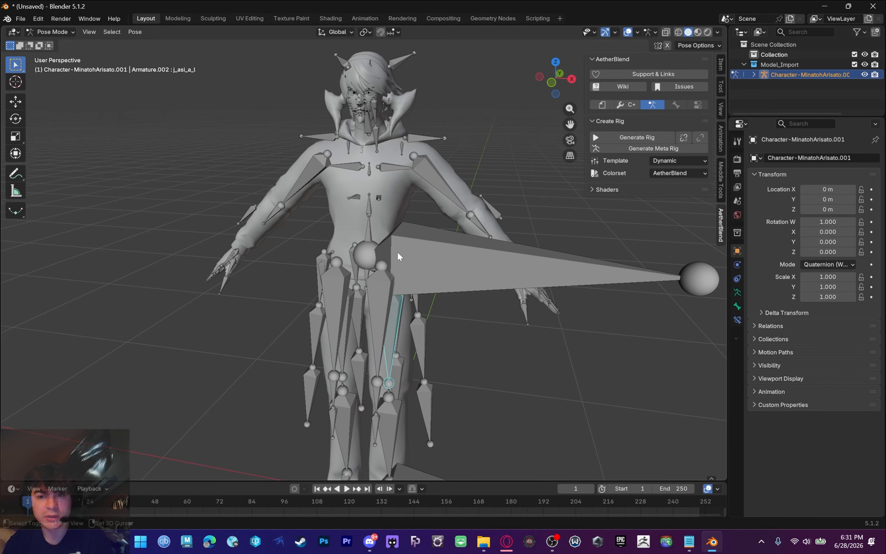
# Return to Object Mode, select the character's armature and generate its AetherBlend rig with the Dynamic template and AetherBlend colorset
pyautogui.keyDown('shift'); pyautogui.moveTo(400, 255); pyautogui.dragTo(384, 265, button='middle'); pyautogui.keyUp('shift')
pyautogui.press('a')
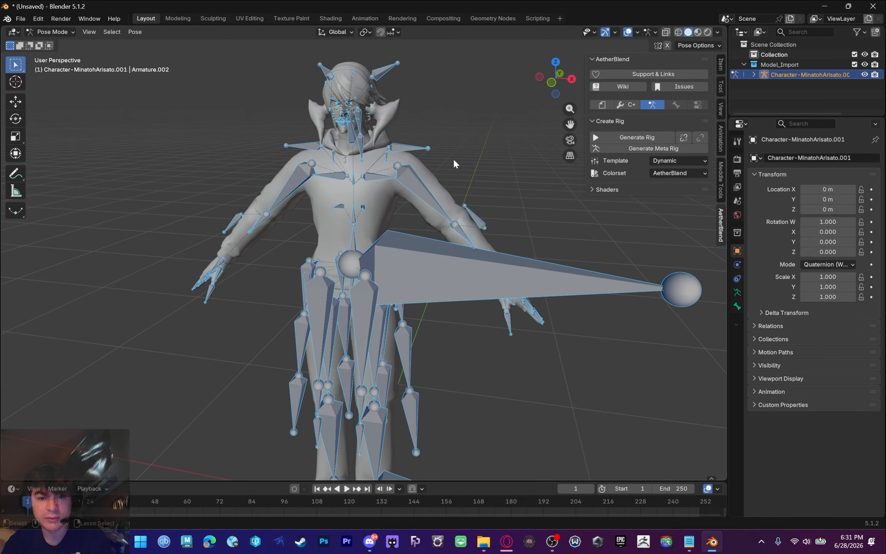
pyautogui.hotkey('ctrl', 'Tab')
pyautogui.click(509, 166)
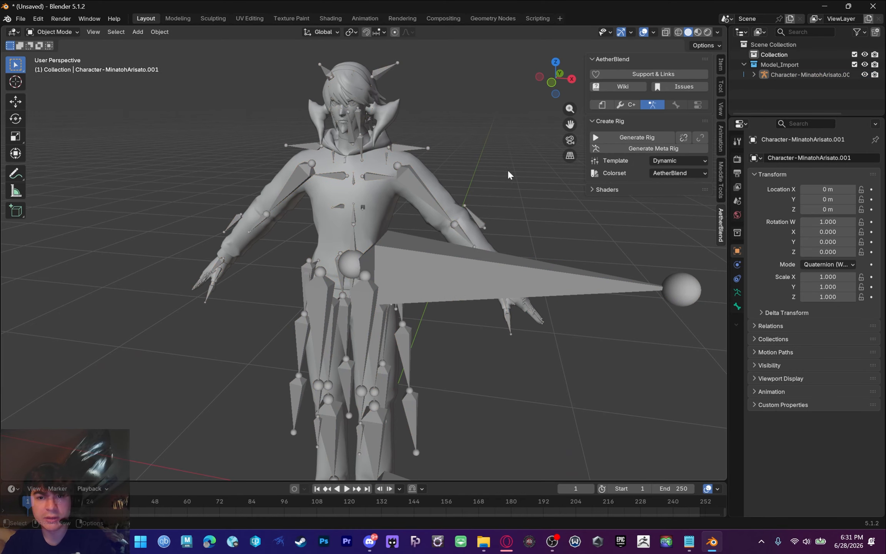
pyautogui.click(427, 265)
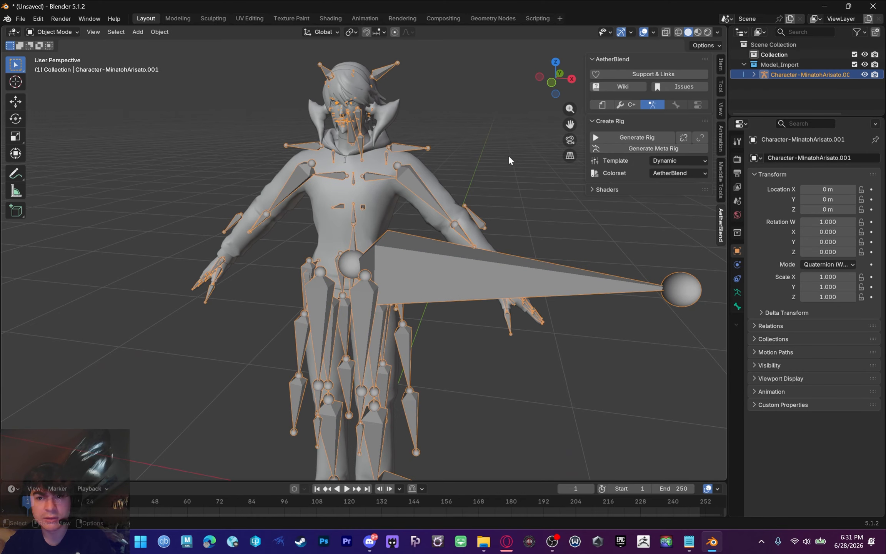
pyautogui.click(625, 137)
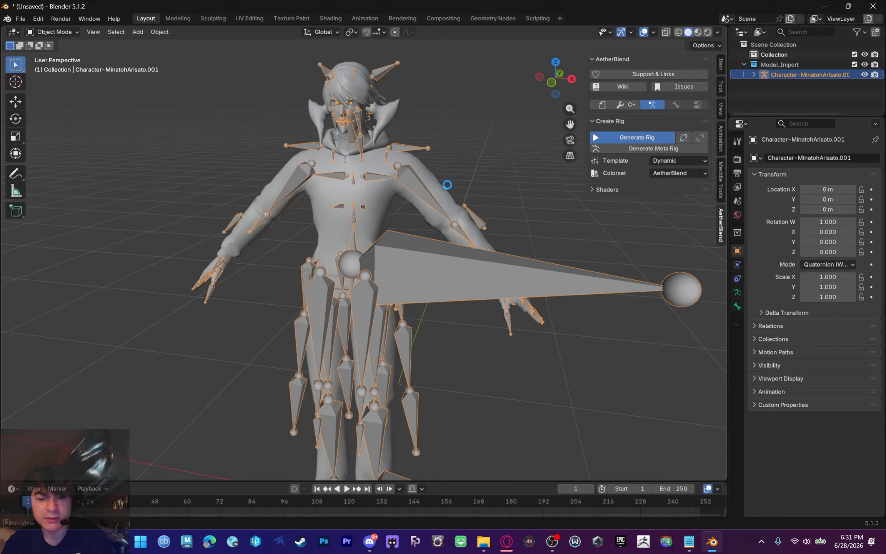
# Inspect the generated rig's controls, toggling the Face (Secondary) and Face (Misc) layers and soloing the arm's Tweak.L layer
pyautogui.moveTo(389, 228); pyautogui.dragTo(412, 218, button='middle')
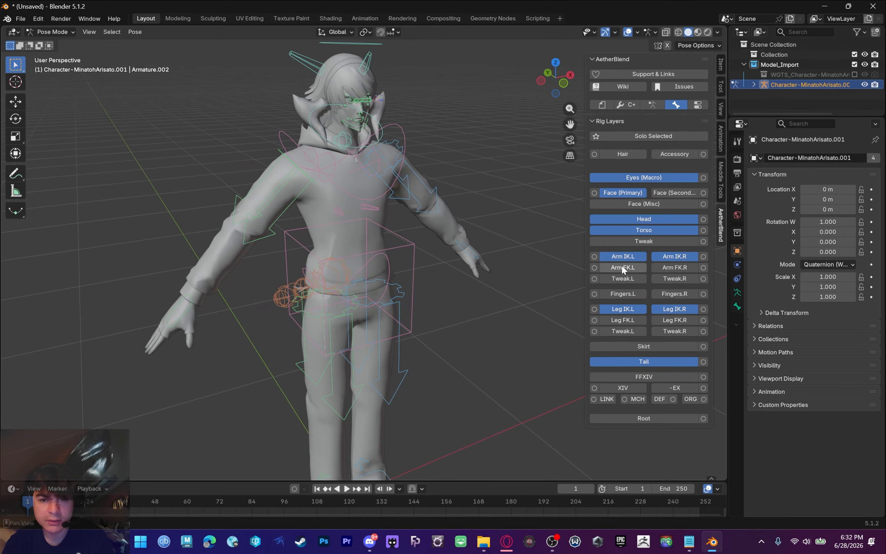
pyautogui.moveTo(436, 289); pyautogui.dragTo(470, 264, button='middle')
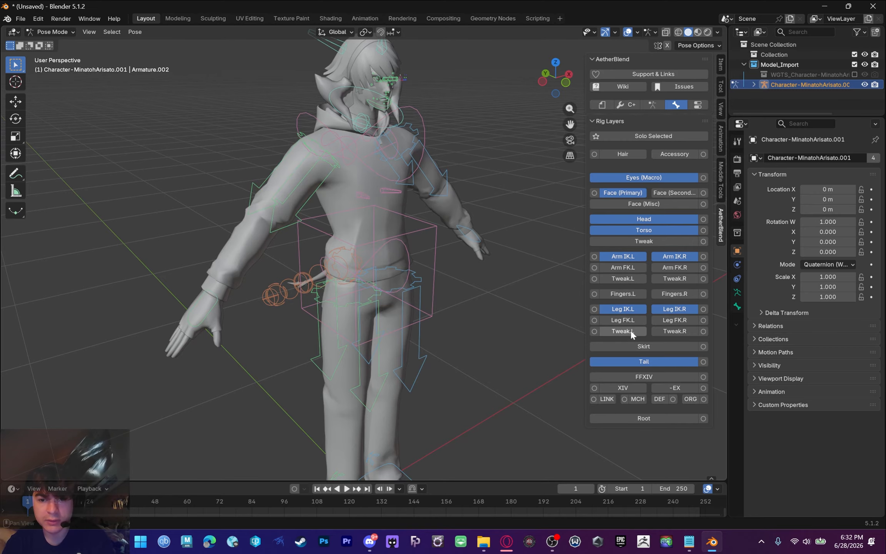
pyautogui.moveTo(507, 268)
pyautogui.mouseDown(button='middle')
pyautogui.moveTo(518, 266)
pyautogui.moveTo(472, 255)
pyautogui.moveTo(474, 246)
pyautogui.moveTo(469, 254)
pyautogui.moveTo(508, 250)
pyautogui.mouseUp(button='middle')
pyautogui.click(662, 194)
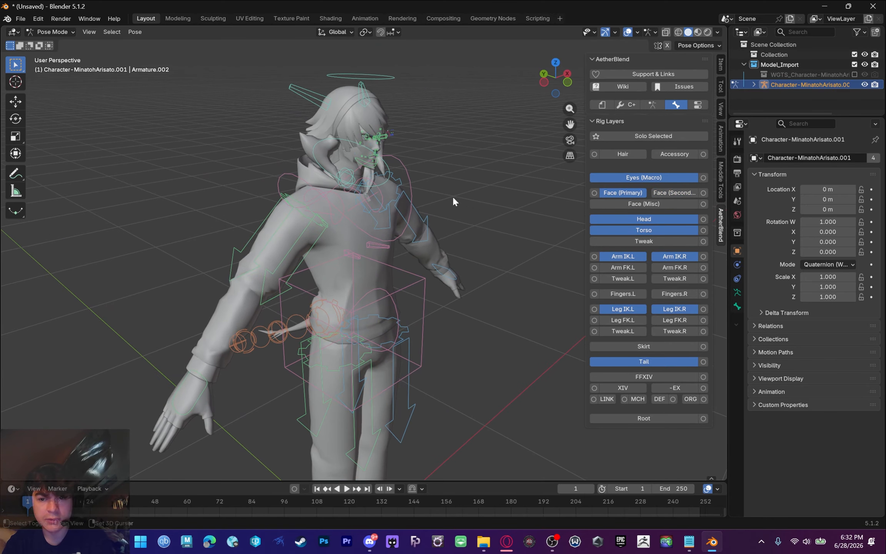
pyautogui.keyDown('ctrl'); pyautogui.moveTo(452, 195); pyautogui.dragTo(446, 235, button='middle'); pyautogui.keyUp('ctrl')
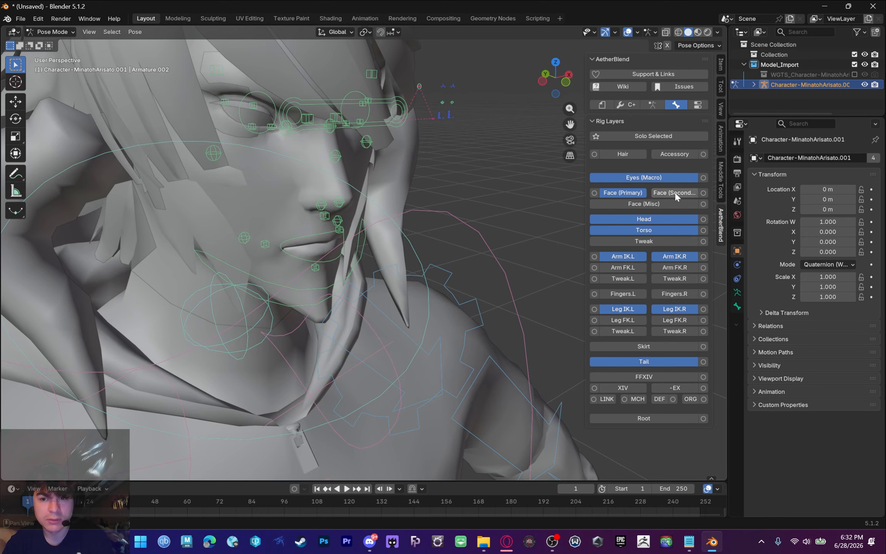
pyautogui.click(650, 204)
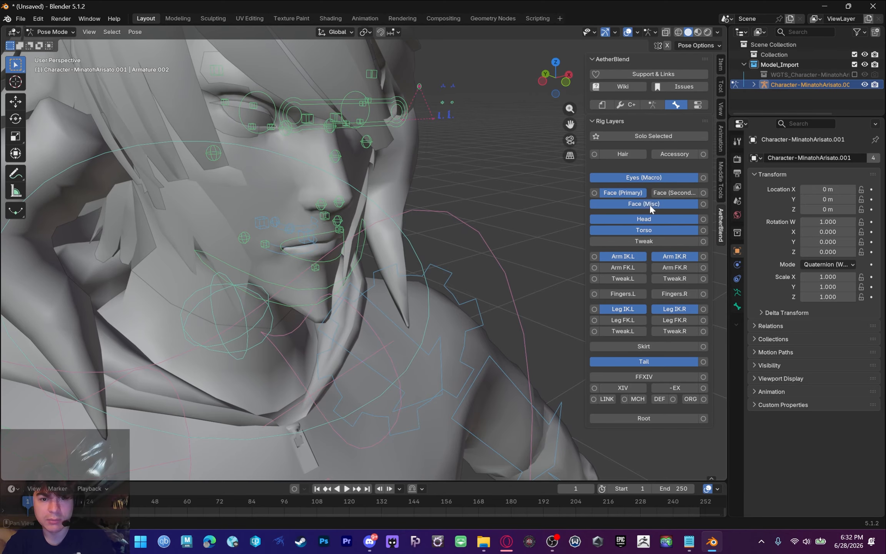
pyautogui.click(651, 205)
pyautogui.keyDown('ctrl'); pyautogui.moveTo(531, 217); pyautogui.dragTo(585, 242, button='middle'); pyautogui.keyUp('ctrl')
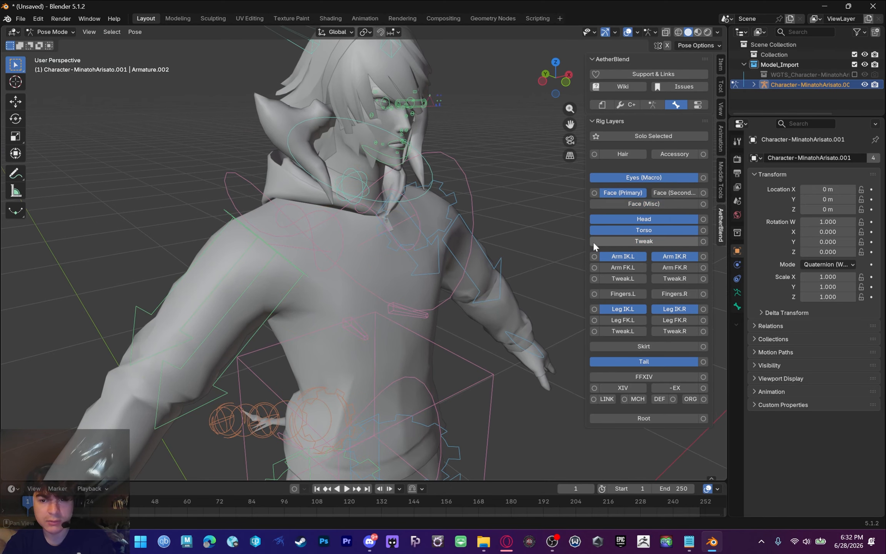
pyautogui.scroll(-4, 519, 248)
pyautogui.moveTo(445, 258); pyautogui.dragTo(446, 233, button='middle')
pyautogui.click(594, 279)
pyautogui.click(594, 278)
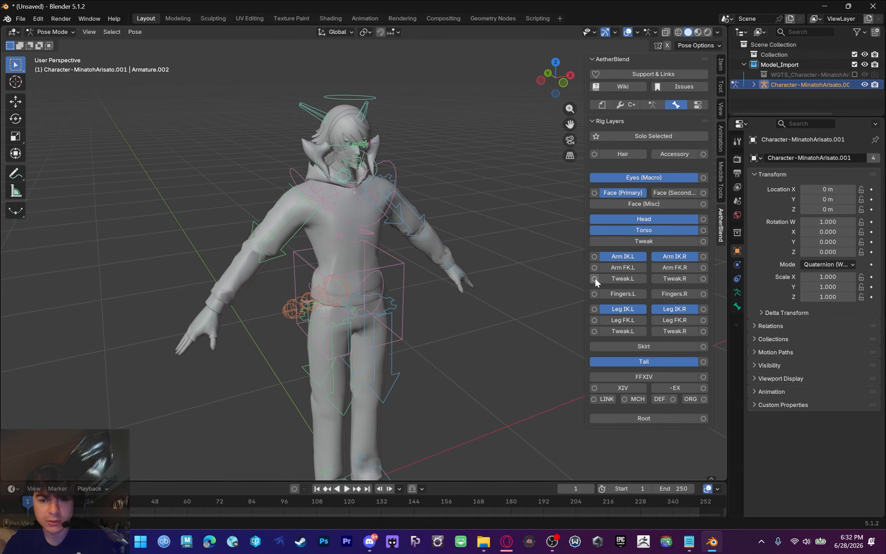
# Select the torso control and try moving it down and sideways to test how the IK limbs follow
pyautogui.moveTo(439, 256); pyautogui.dragTo(387, 242, button='middle')
pyautogui.click(393, 242)
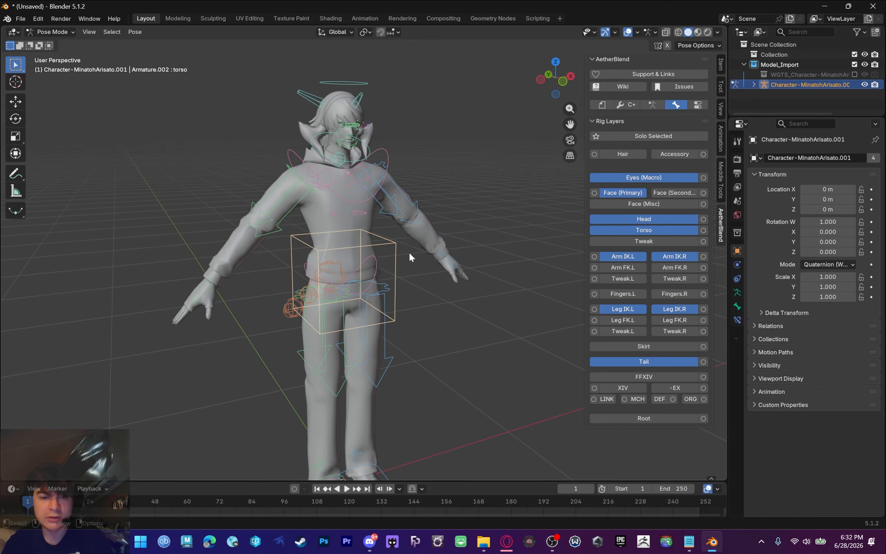
pyautogui.press('g')
pyautogui.click(397, 259)
pyautogui.moveTo(397, 258); pyautogui.dragTo(369, 255, button='middle')
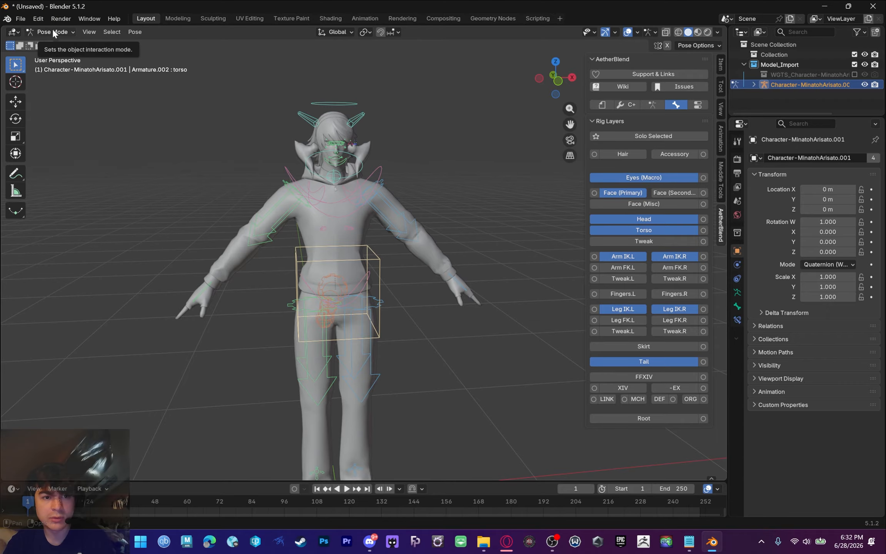
pyautogui.scroll(3, 382, 251)
pyautogui.press('g')
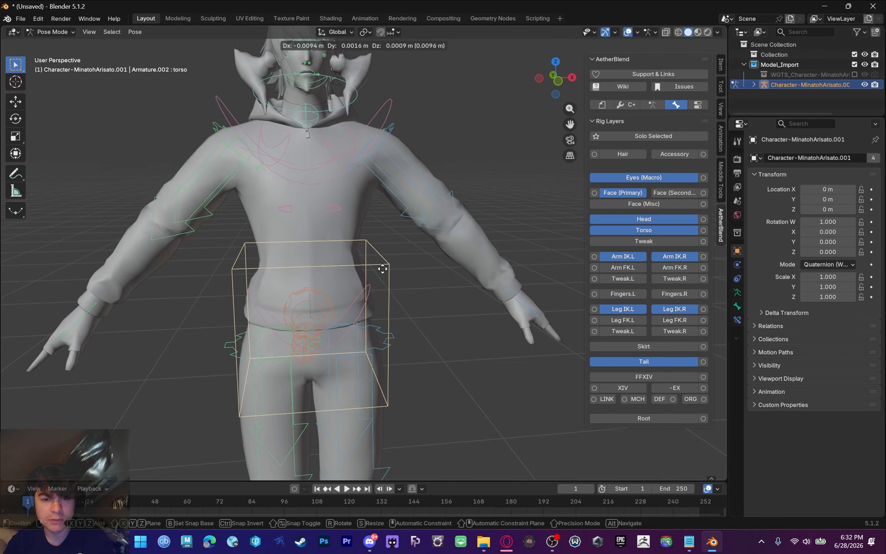
pyautogui.rightClick(385, 276)
pyautogui.scroll(-3, 371, 255)
pyautogui.press('g')
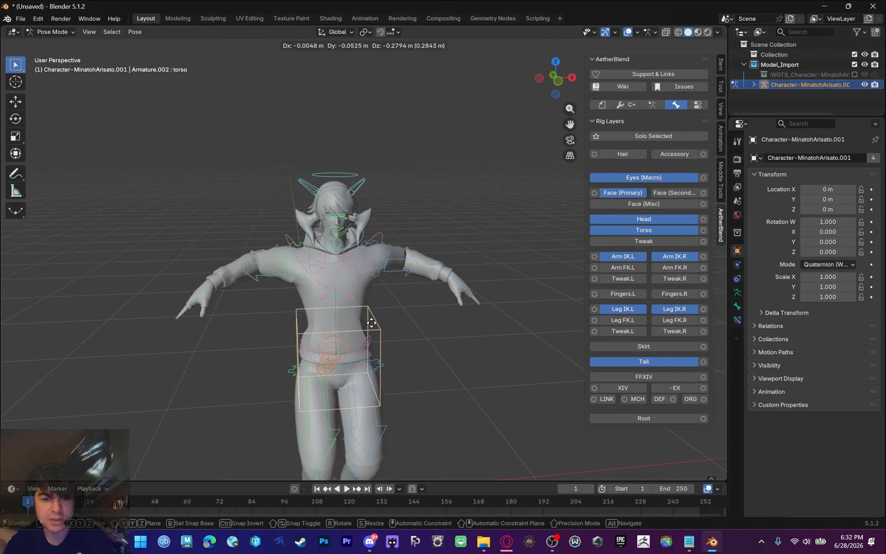
pyautogui.rightClick(405, 169)
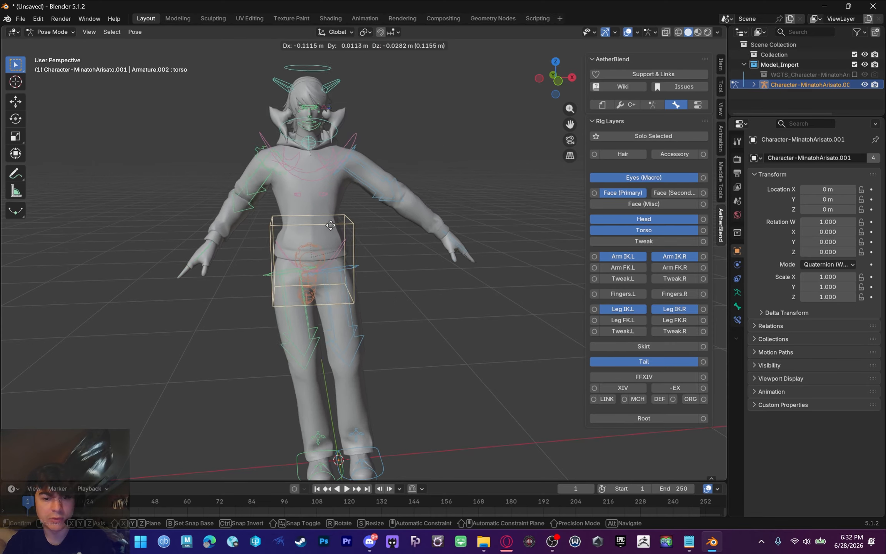
# Try rotating the torso control and lowering it again while viewing the character at an angle
pyautogui.moveTo(338, 212); pyautogui.dragTo(346, 193, button='middle')
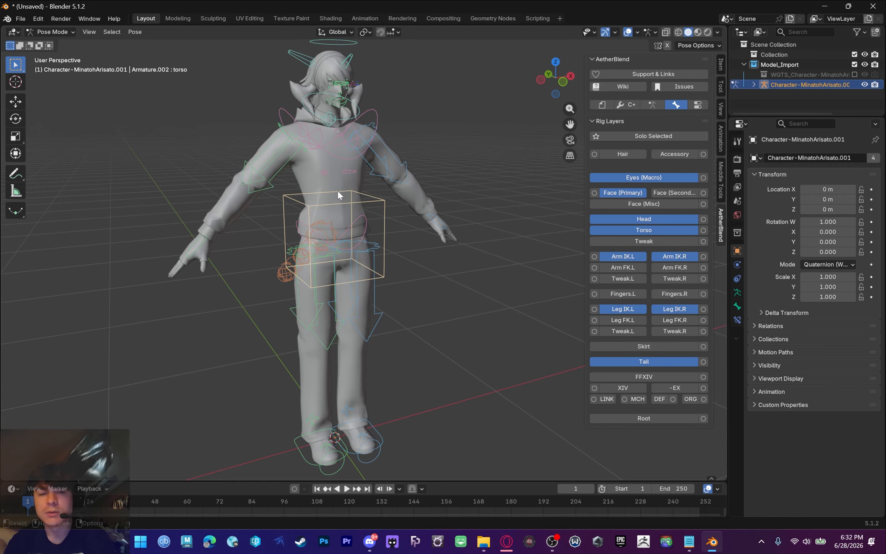
pyautogui.press('r')
pyautogui.moveTo(328, 172); pyautogui.dragTo(328, 196, button='middle')
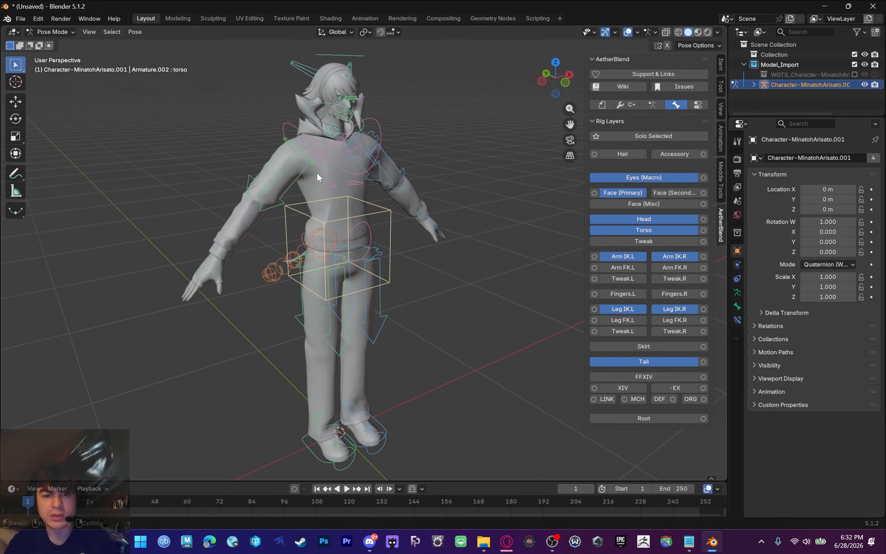
pyautogui.press('g')
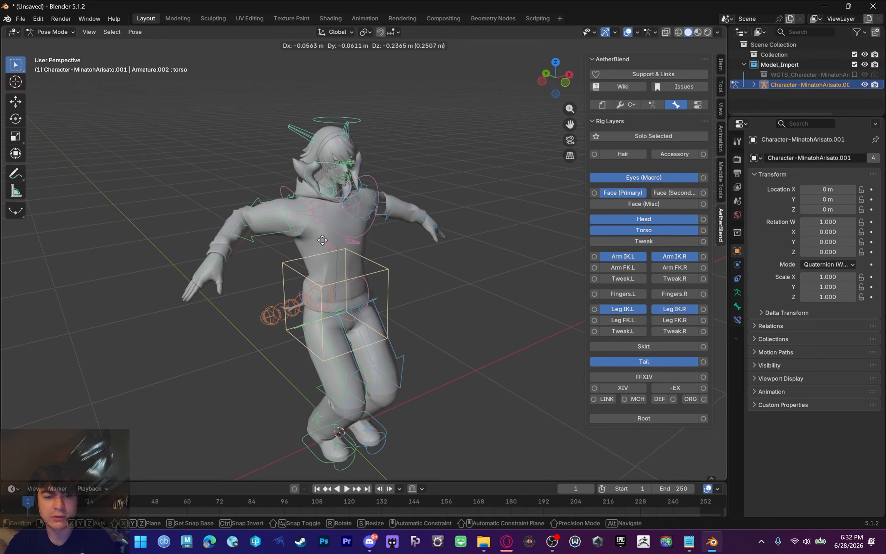
pyautogui.rightClick(323, 250)
pyautogui.moveTo(324, 251); pyautogui.dragTo(355, 215, button='middle')
pyautogui.press('g')
pyautogui.rightClick(308, 259)
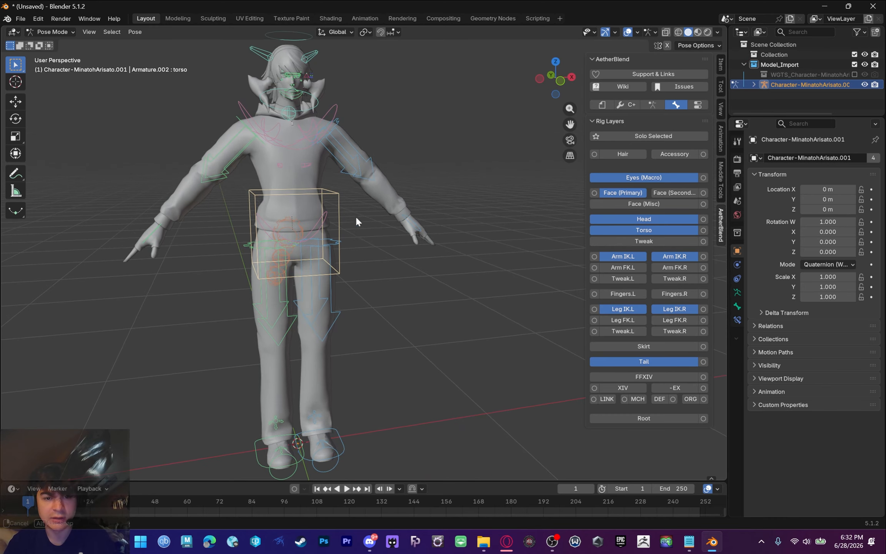
# Try raising the foot_ik.L control to test how the leg bends
pyautogui.click(345, 443)
pyautogui.press('g')
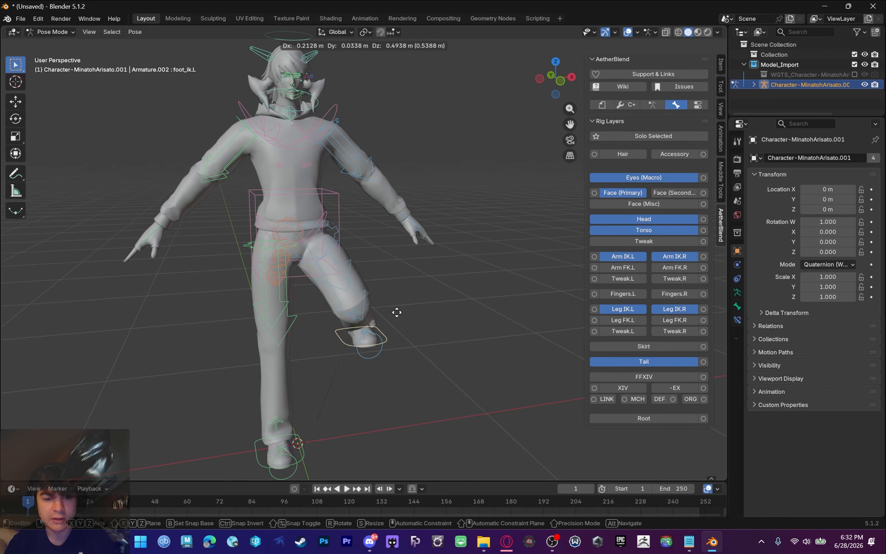
pyautogui.rightClick(375, 306)
pyautogui.moveTo(375, 306); pyautogui.dragTo(403, 245, button='middle')
# Show the Fingers.L and Fingers.R rig layers and view the finger controls on both hands
pyautogui.scroll(3, 386, 263)
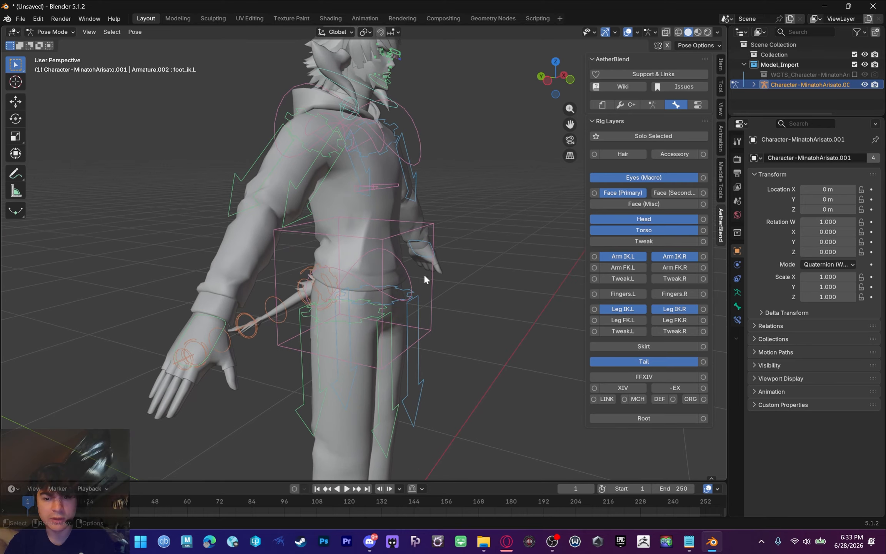
pyautogui.click(630, 296)
pyautogui.click(670, 294)
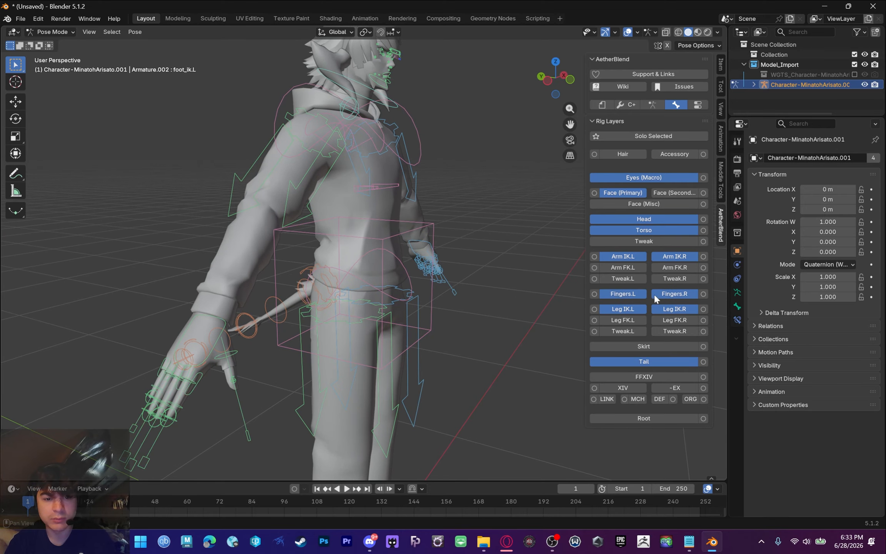
pyautogui.moveTo(462, 286); pyautogui.dragTo(367, 285, button='middle')
pyautogui.moveTo(509, 275); pyautogui.dragTo(371, 240, button='middle')
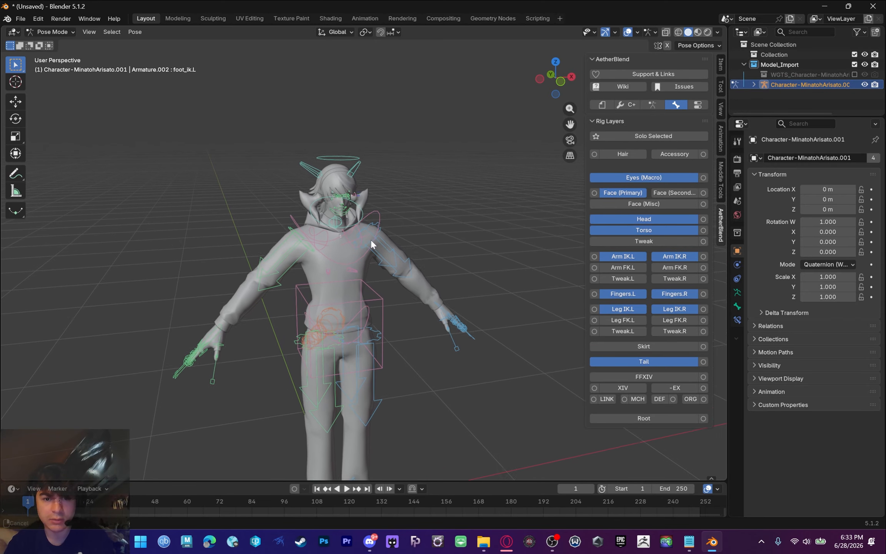
# Select the torso control and adjust its height along Z with the Move tool in Front Orthographic view
pyautogui.scroll(2, 357, 256)
pyautogui.click(334, 280)
pyautogui.scroll(2, 416, 226)
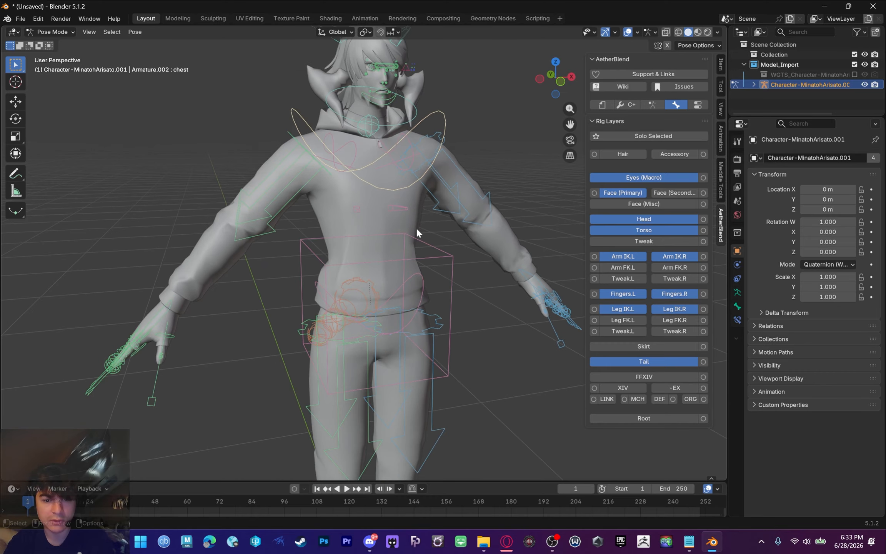
pyautogui.click(431, 256)
pyautogui.keyDown('shift'); pyautogui.moveTo(419, 261); pyautogui.dragTo(385, 243, button='middle'); pyautogui.keyUp('shift')
pyautogui.scroll(-4, 381, 240)
pyautogui.click(560, 81)
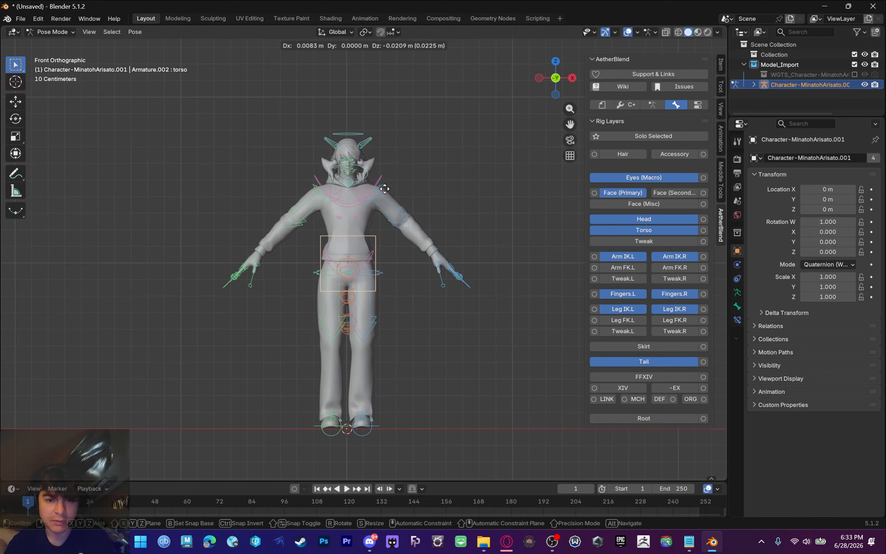
pyautogui.hotkey('shift', 'space')
pyautogui.press('g')
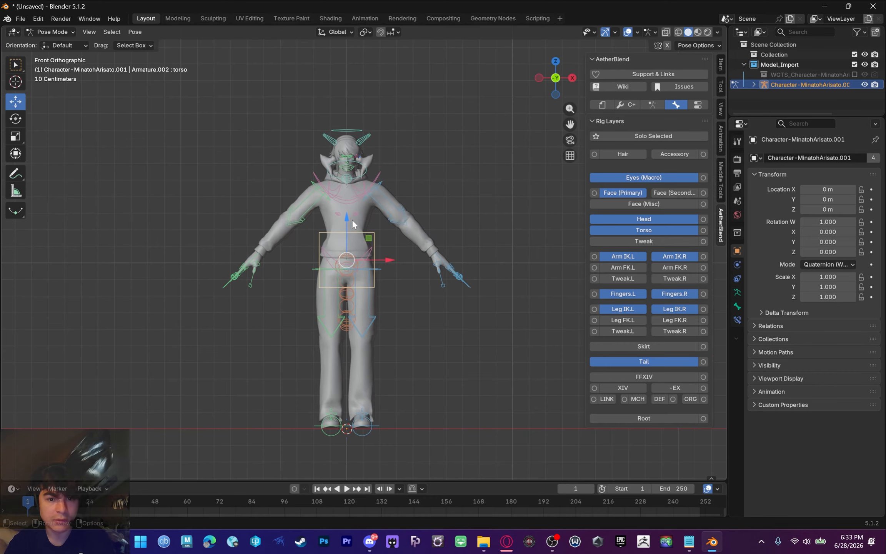
pyautogui.moveTo(352, 219)
pyautogui.mouseDown()
pyautogui.moveTo(350, 200)
pyautogui.moveTo(345, 228)
pyautogui.mouseUp()
# Select the hand_ik.R control and move it along the global X axis to bring the hand against the hip
pyautogui.moveTo(344, 229); pyautogui.dragTo(221, 313, button='middle')
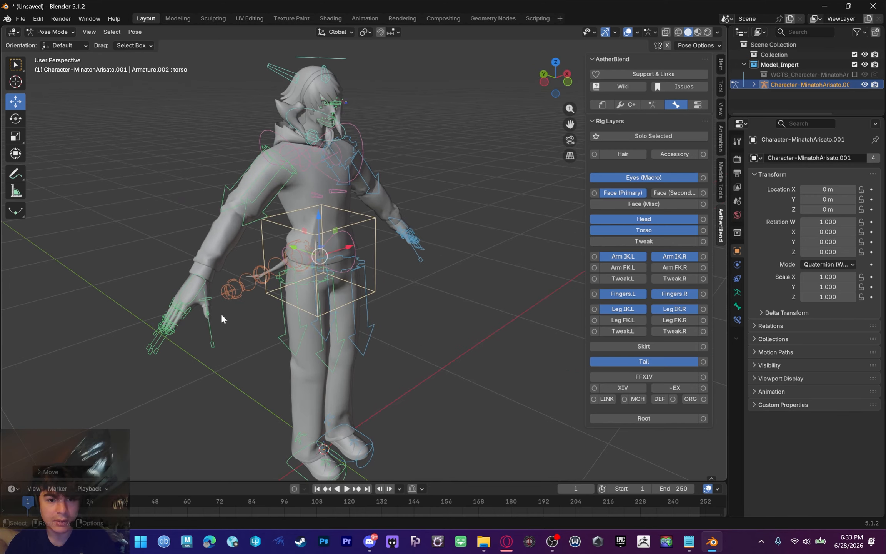
pyautogui.click(195, 286)
pyautogui.scroll(5, 272, 268)
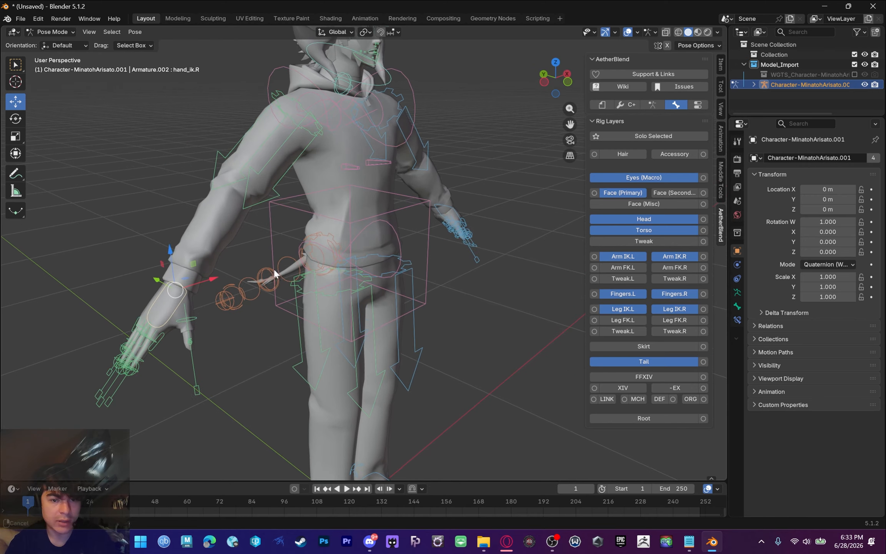
pyautogui.press('g')
pyautogui.press('x')
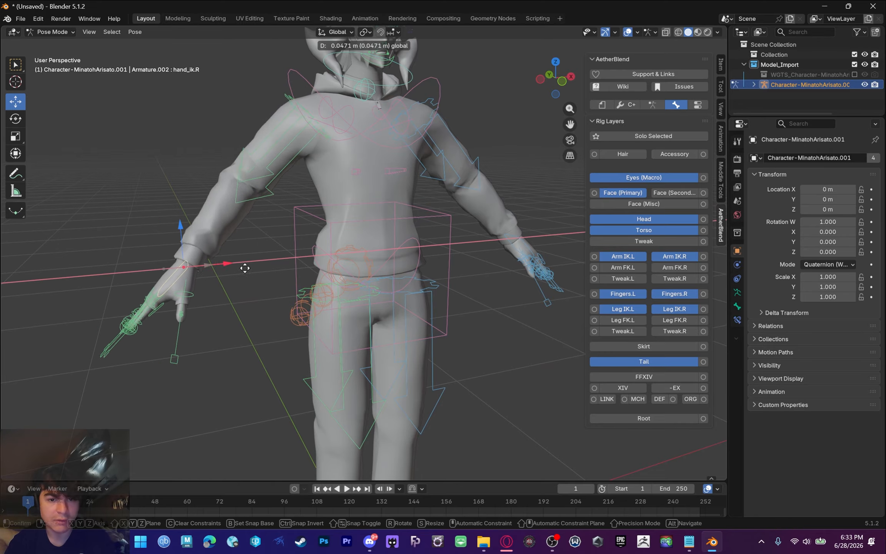
pyautogui.click(341, 269)
pyautogui.moveTo(346, 265); pyautogui.dragTo(430, 282, button='middle')
pyautogui.scroll(-4, 388, 240)
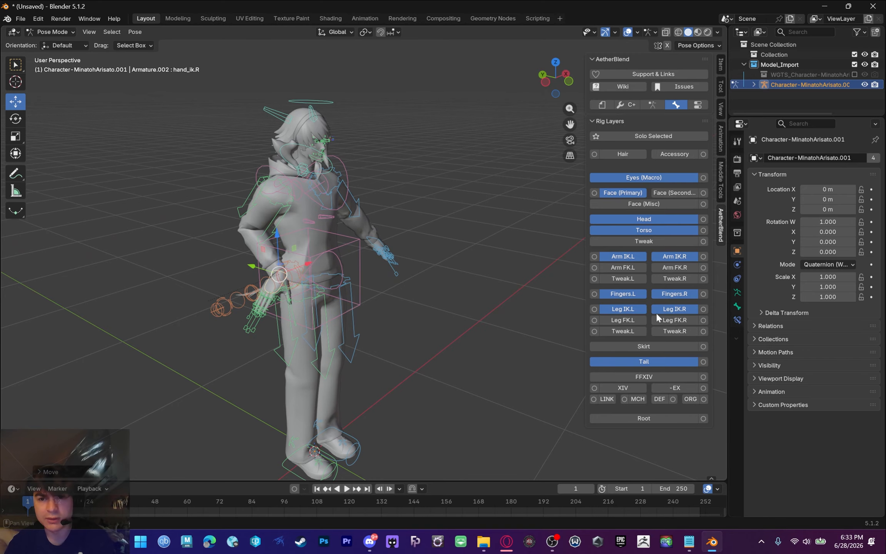
# Toggle the Hair rig layer on and off and look over the posed character
pyautogui.click(623, 154)
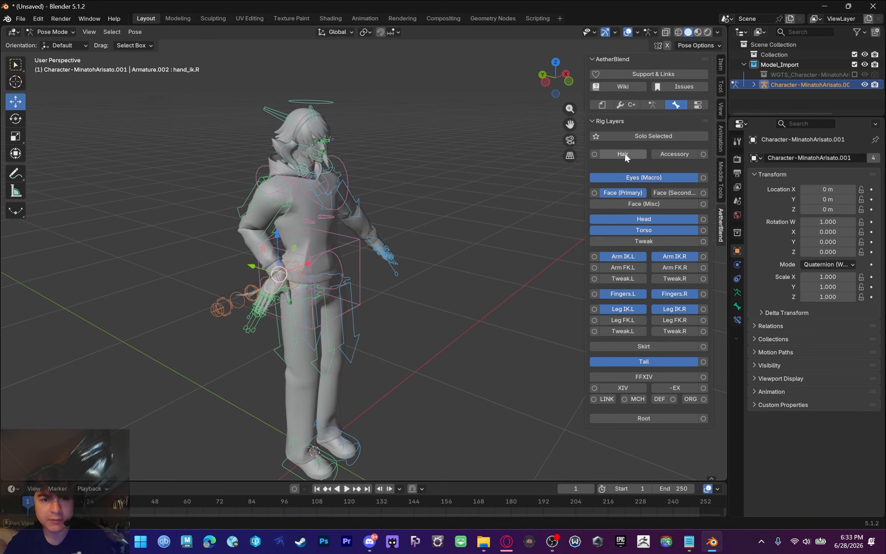
pyautogui.moveTo(451, 186); pyautogui.dragTo(511, 181, button='middle')
pyautogui.click(624, 154)
pyautogui.moveTo(481, 215); pyautogui.dragTo(377, 228, button='middle')
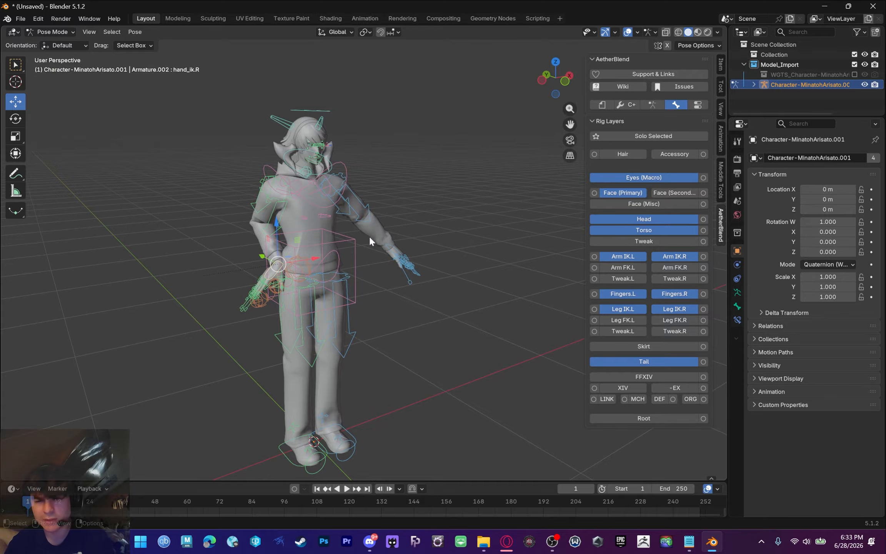
pyautogui.scroll(2, 309, 234)
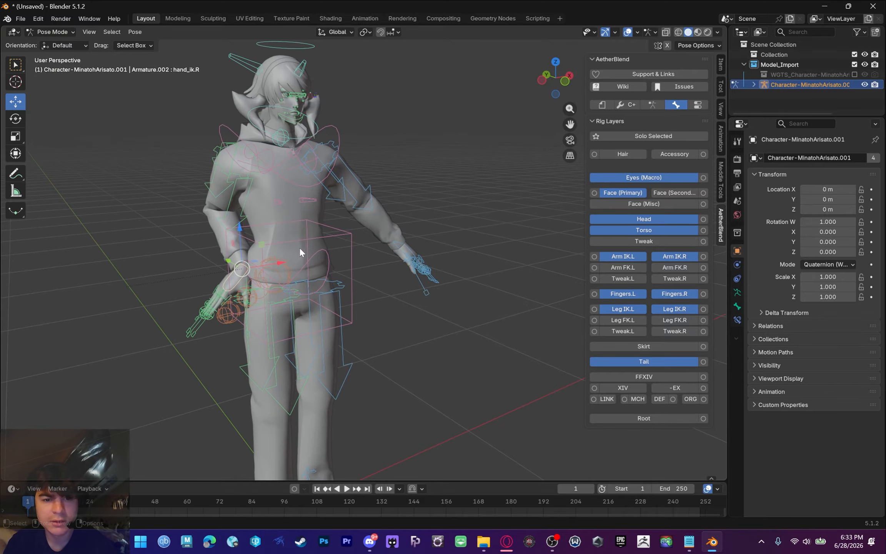
pyautogui.scroll(3, 327, 258)
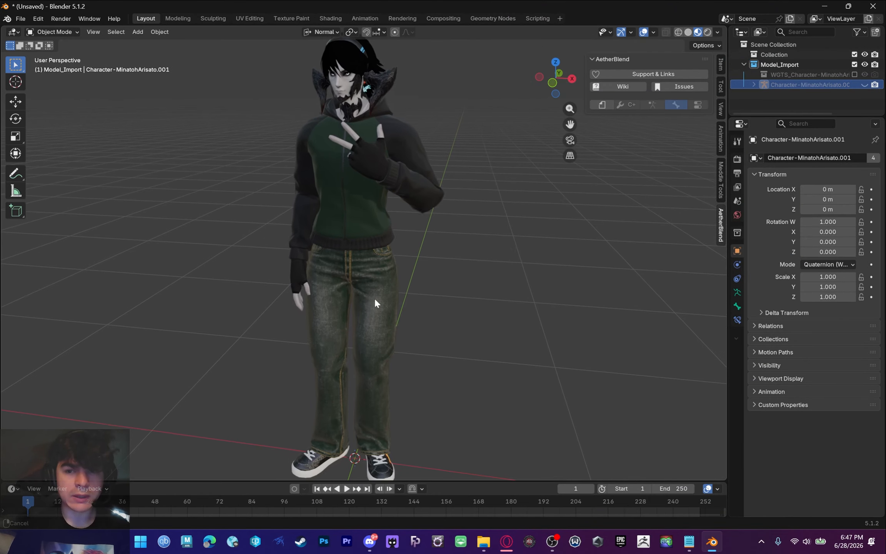
# Collapse the Model_Import collection and add a new collection to the scene
pyautogui.click(744, 65)
pyautogui.rightClick(759, 83)
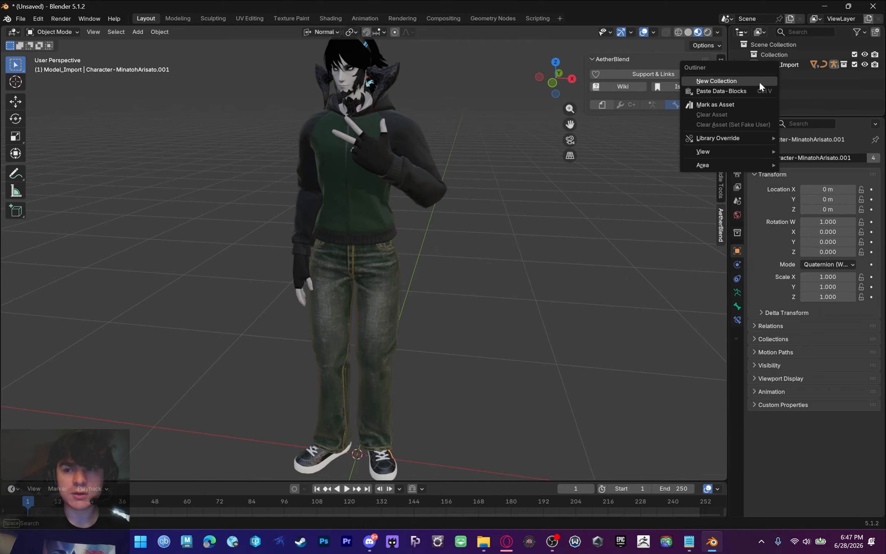
pyautogui.moveTo(467, 213); pyautogui.dragTo(415, 219, button='middle')
pyautogui.scroll(-4, 404, 218)
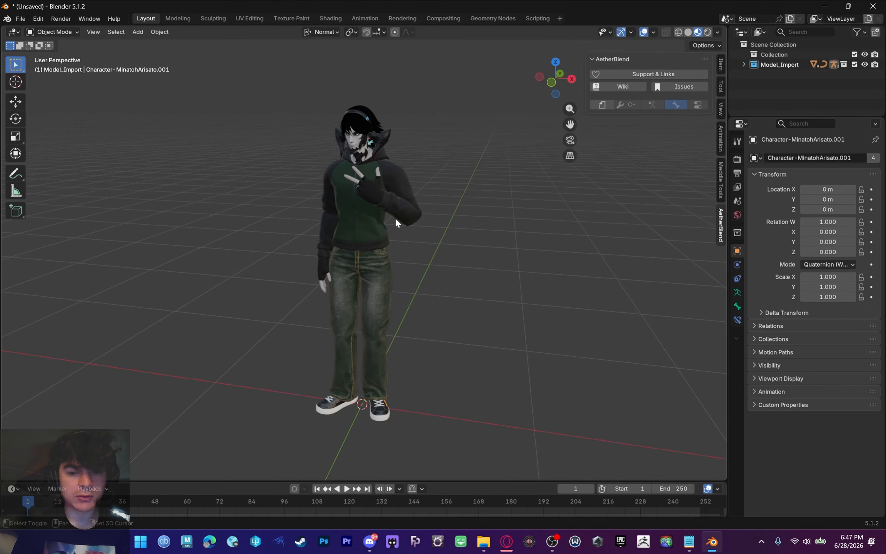
pyautogui.scroll(4, 394, 217)
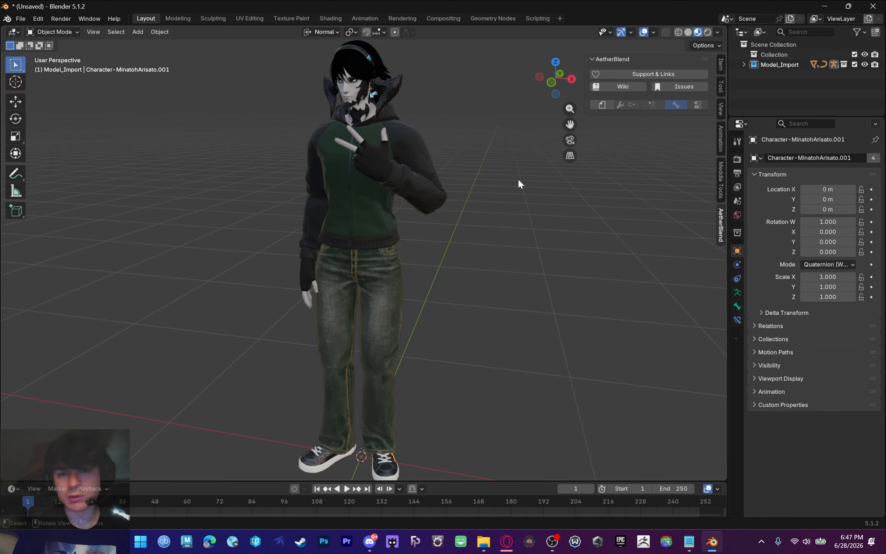
pyautogui.moveTo(440, 197); pyautogui.dragTo(416, 198, button='middle')
pyautogui.scroll(-3, 418, 199)
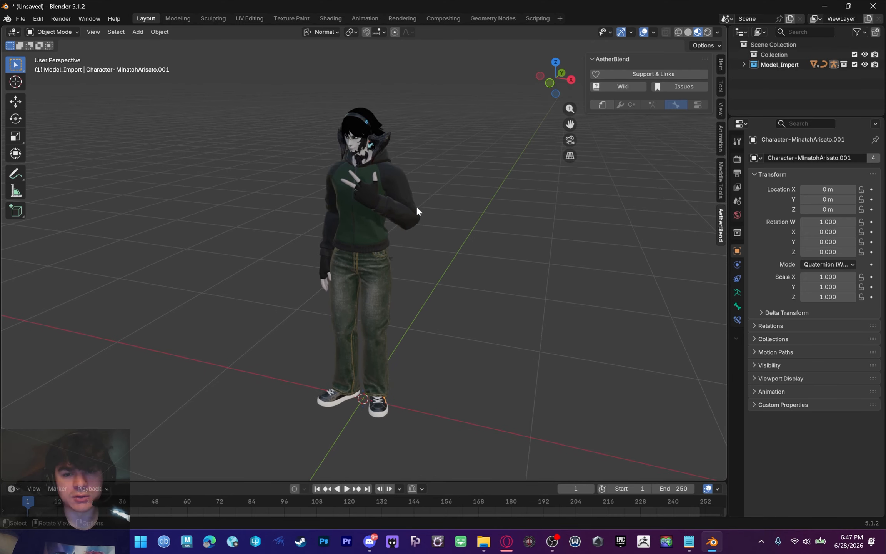
pyautogui.scroll(3, 415, 208)
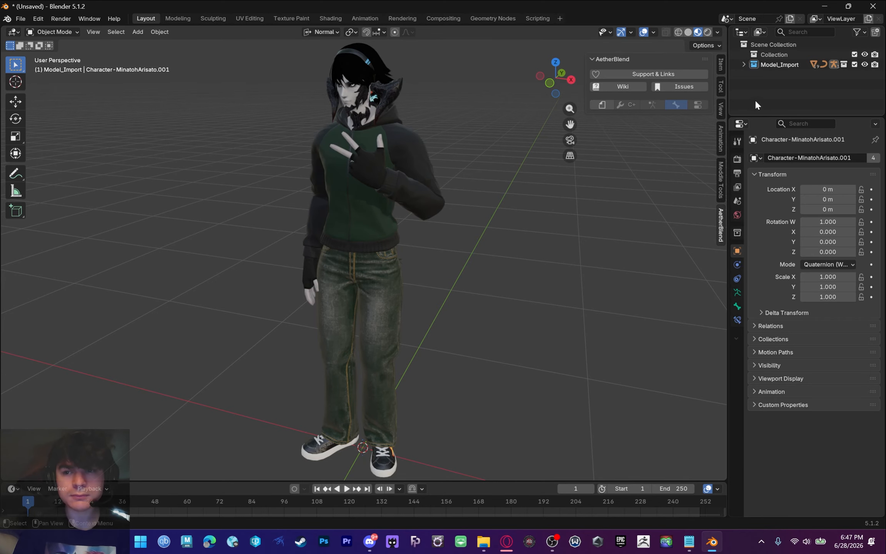
pyautogui.rightClick(762, 91)
pyautogui.click(761, 88)
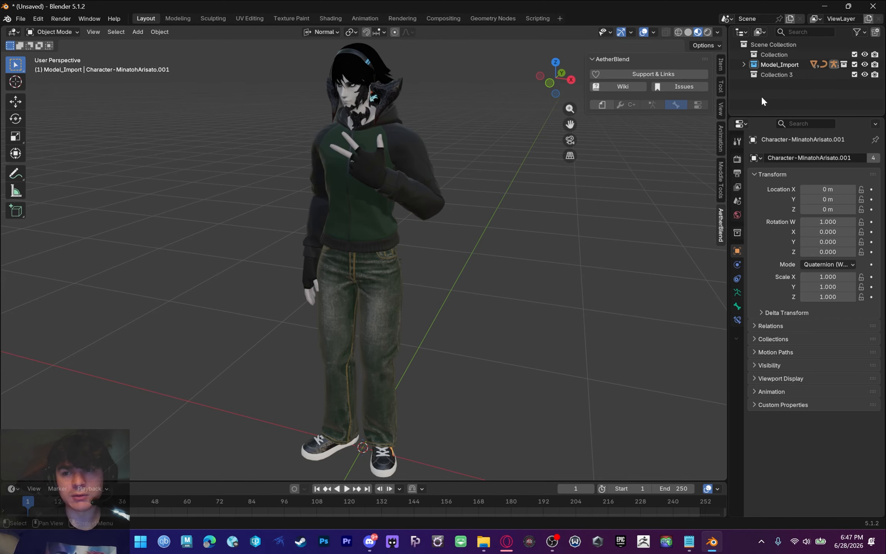
# Try adding a camera to the scene for the new collection and undo the addition
pyautogui.click(777, 76)
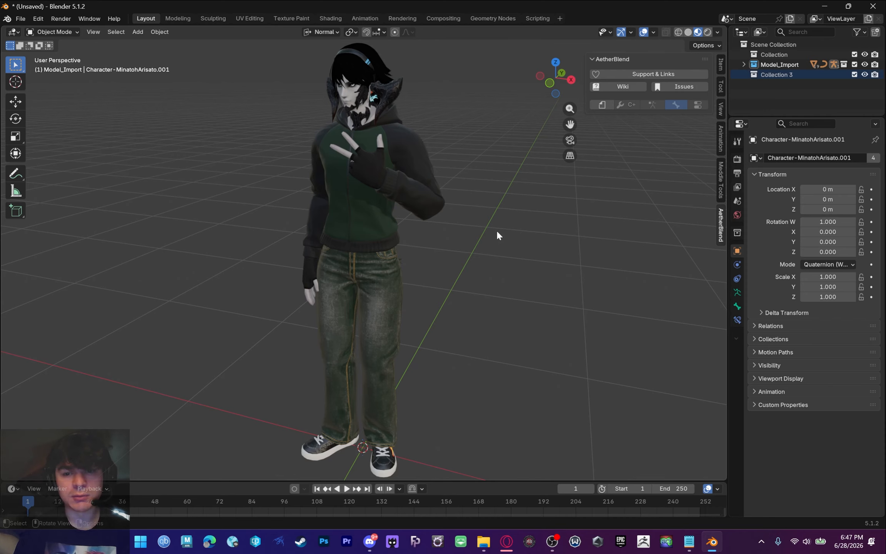
pyautogui.hotkey('shift', 'a')
pyautogui.write('ca')
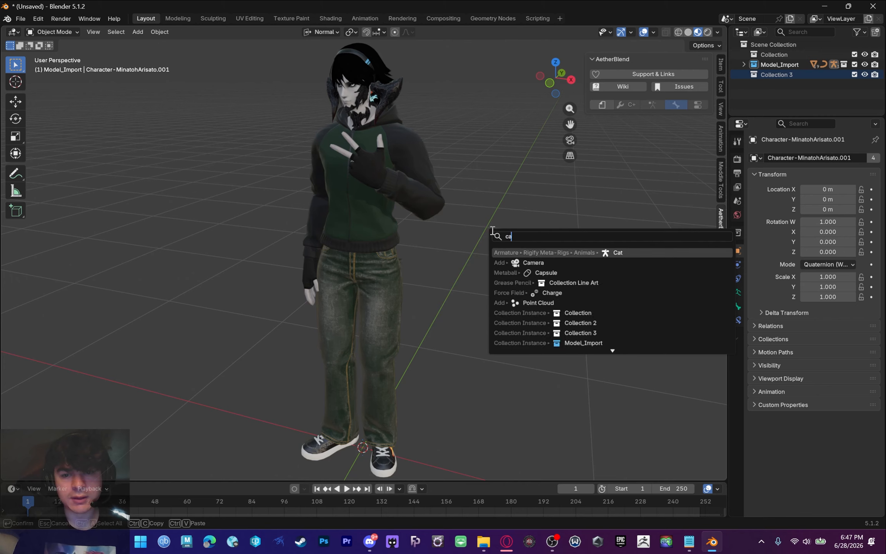
pyautogui.click(529, 262)
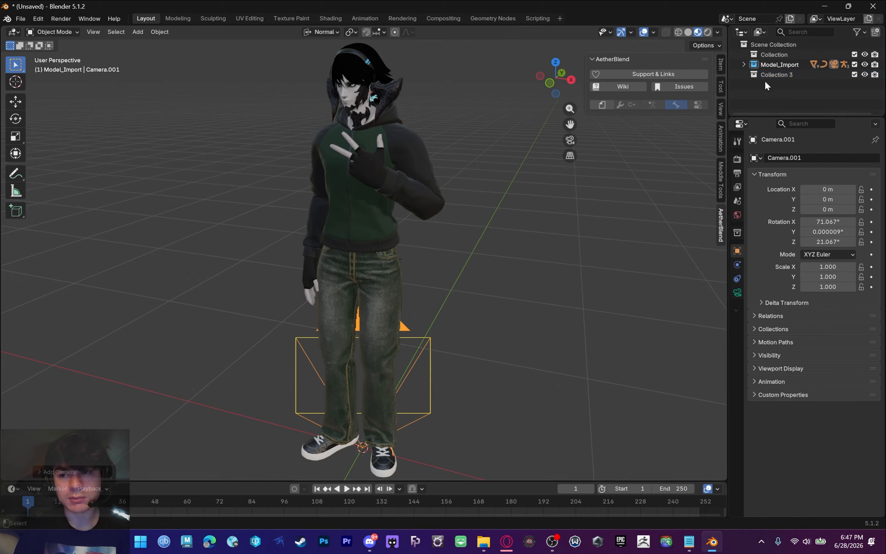
pyautogui.hotkey('ctrl', 'z')
# Make the new empty collection active, add a camera to it and select that camera
pyautogui.click(774, 75)
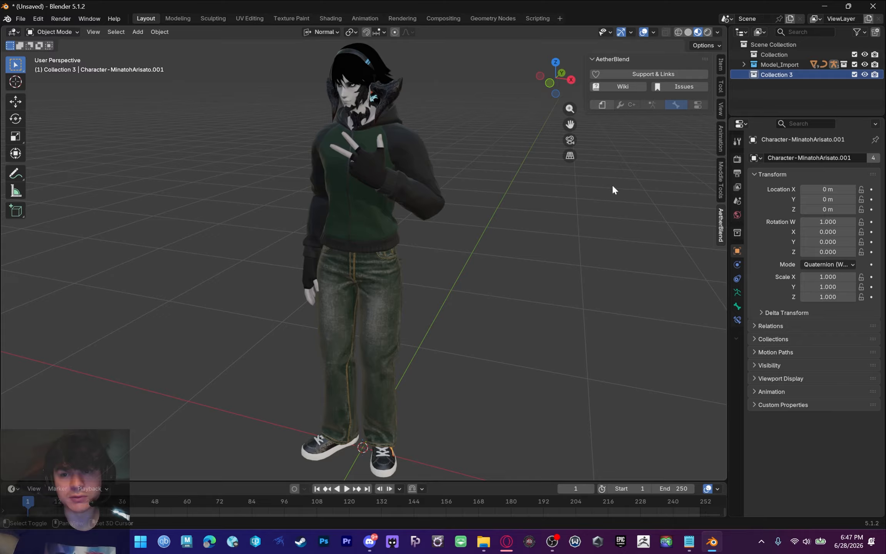
pyautogui.hotkey('shift', 'a')
pyautogui.write('ca')
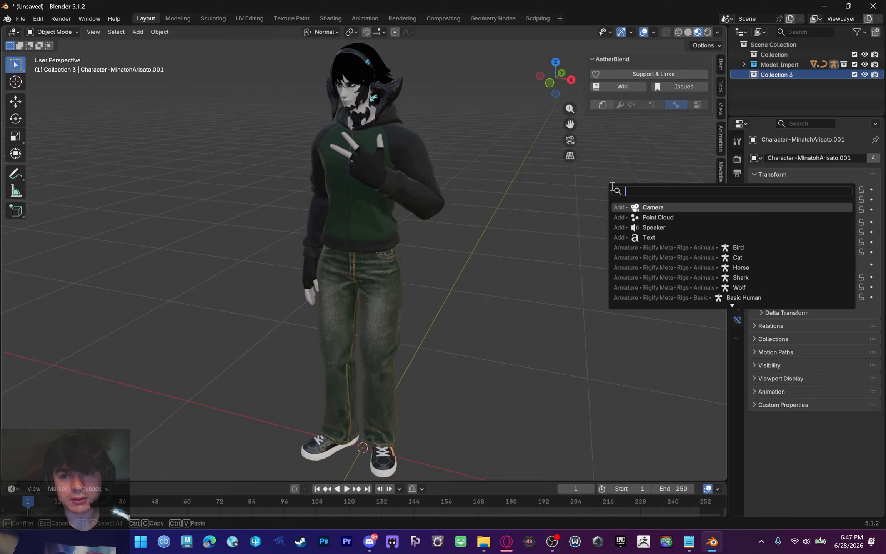
pyautogui.click(655, 217)
pyautogui.click(783, 78)
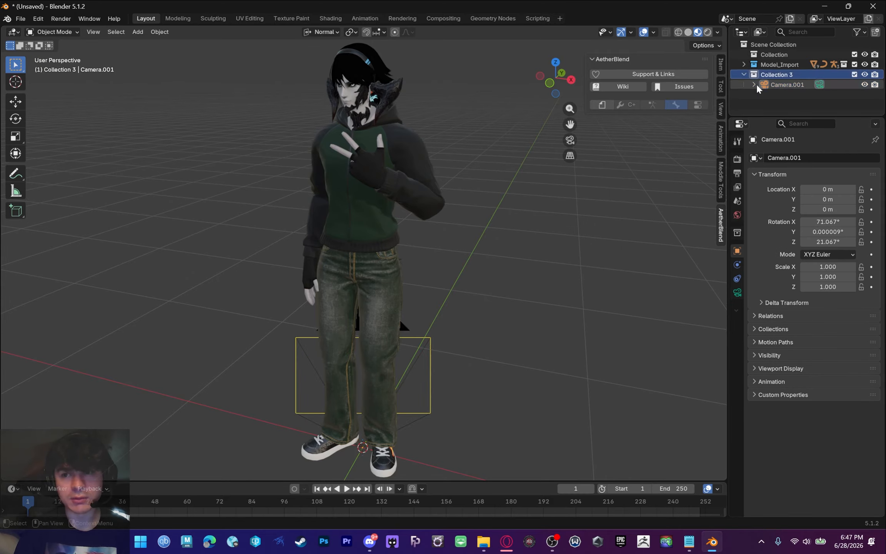
pyautogui.click(770, 82)
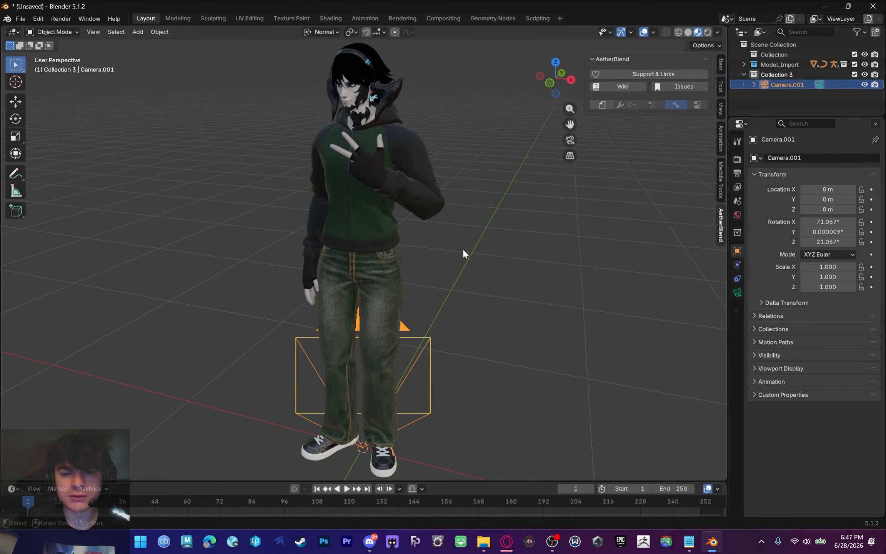
# Frame the full posed character from a front three-quarter angle and align the active camera to this view
pyautogui.moveTo(462, 248); pyautogui.dragTo(401, 212, button='middle')
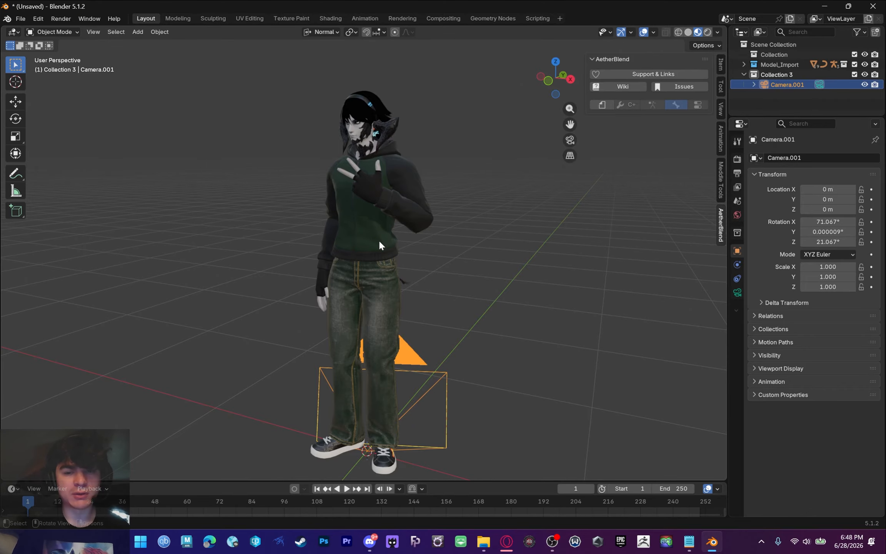
pyautogui.moveTo(379, 239); pyautogui.dragTo(384, 244, button='middle')
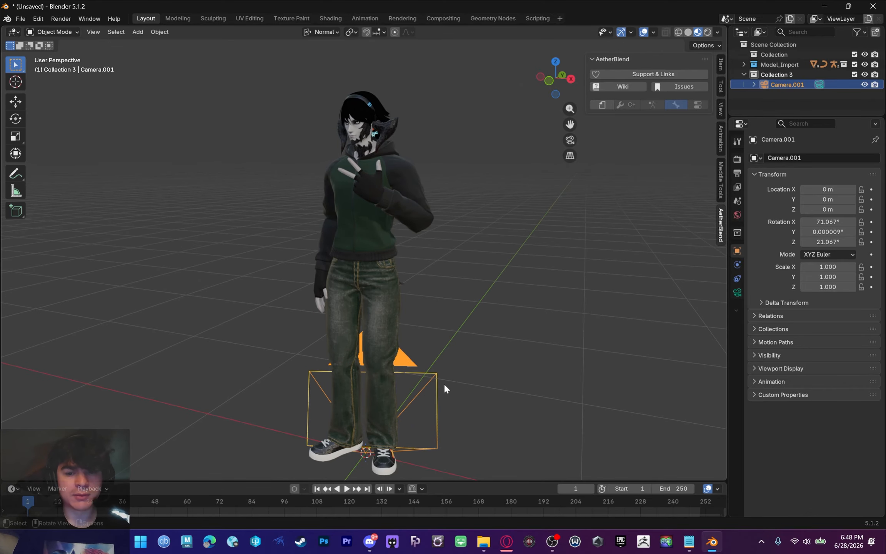
pyautogui.click(506, 329)
pyautogui.click(781, 85)
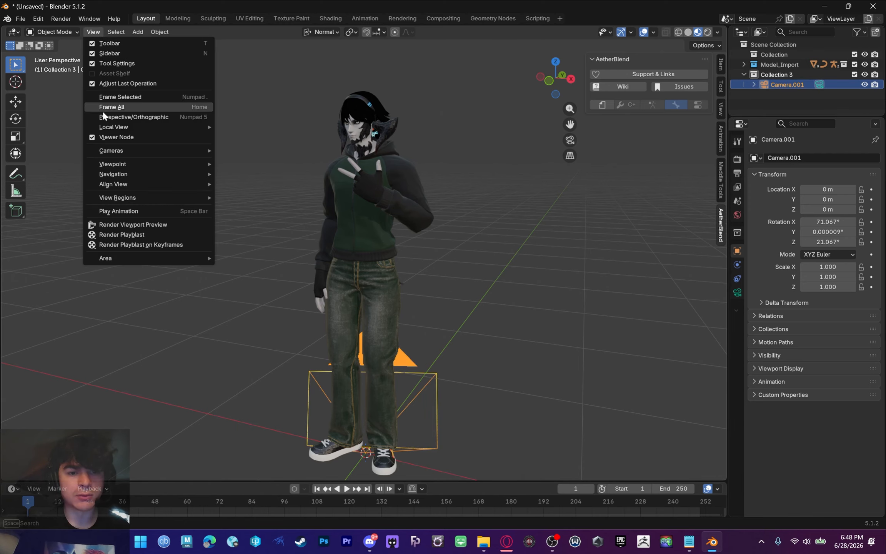
pyautogui.moveTo(115, 184)
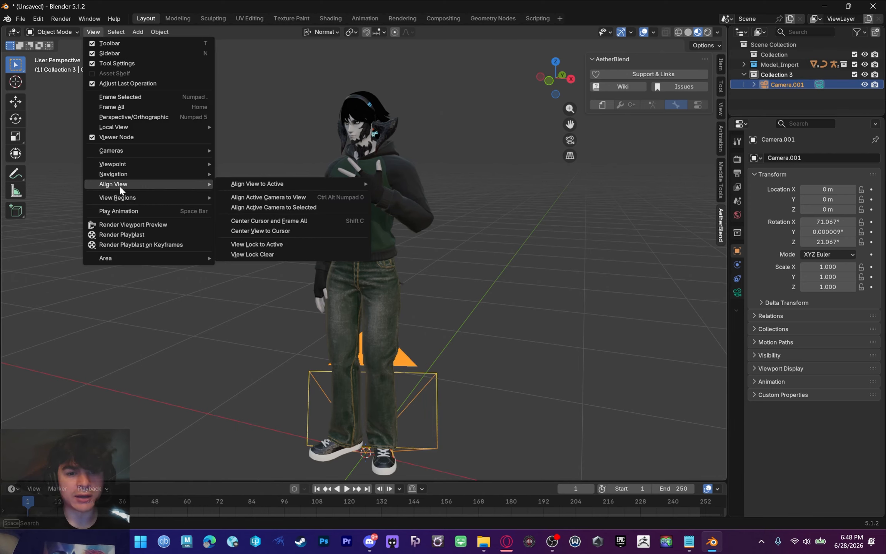
pyautogui.click(269, 197)
# Switch in and out of the camera view to check how the camera frames the character
pyautogui.scroll(3, 401, 188)
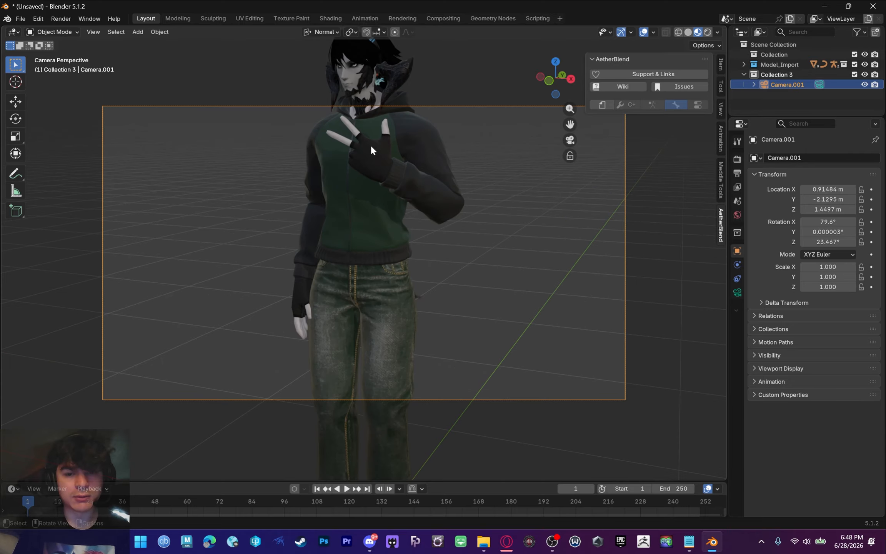
pyautogui.moveTo(328, 175); pyautogui.dragTo(348, 197, button='middle')
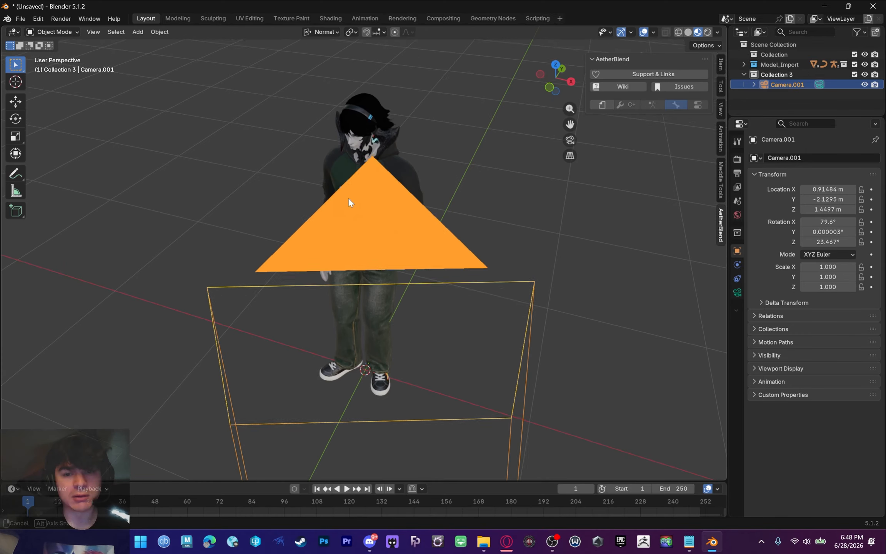
pyautogui.click(570, 140)
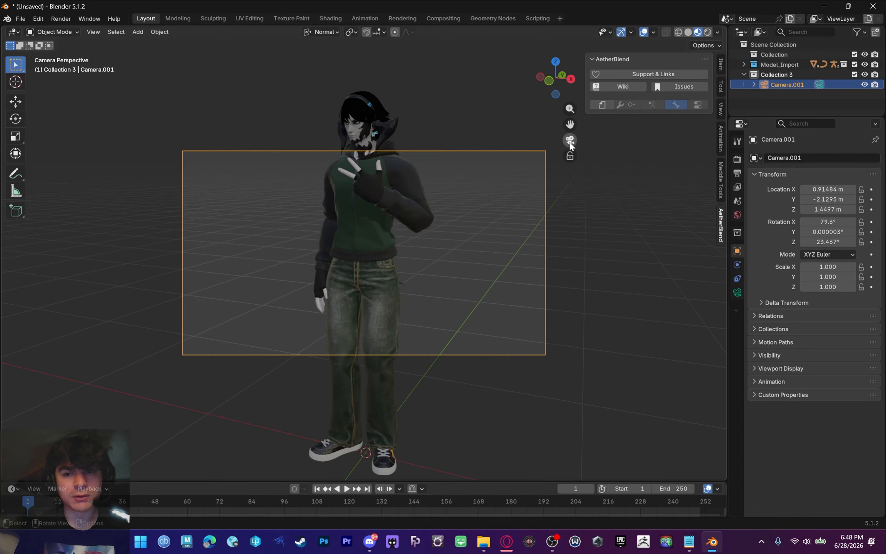
pyautogui.click(570, 140)
pyautogui.click(570, 140)
pyautogui.scroll(3, 455, 148)
pyautogui.scroll(-5, 397, 151)
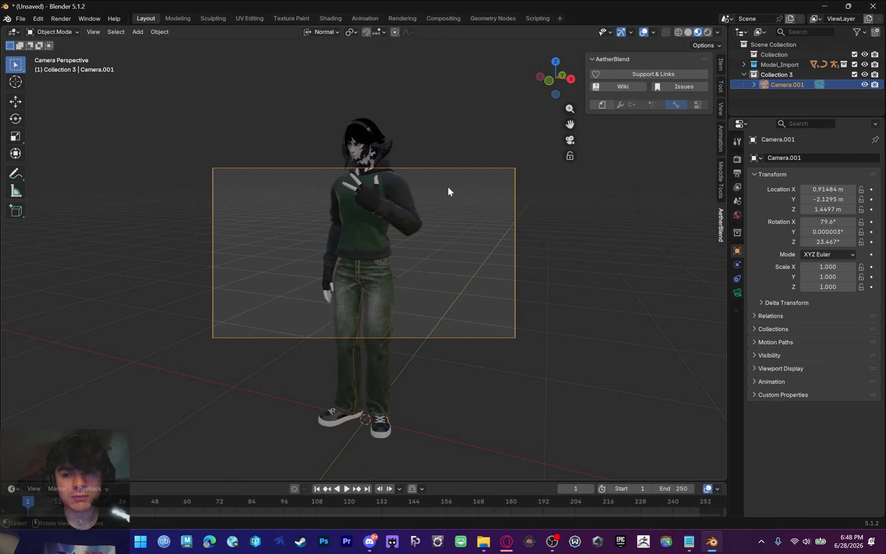
pyautogui.keyDown('shift'); pyautogui.moveTo(447, 185); pyautogui.dragTo(419, 179, button='middle'); pyautogui.keyUp('shift')
# Show the camera's lens settings, widen the properties editor and keep the lens type on Perspective
pyautogui.click(738, 293)
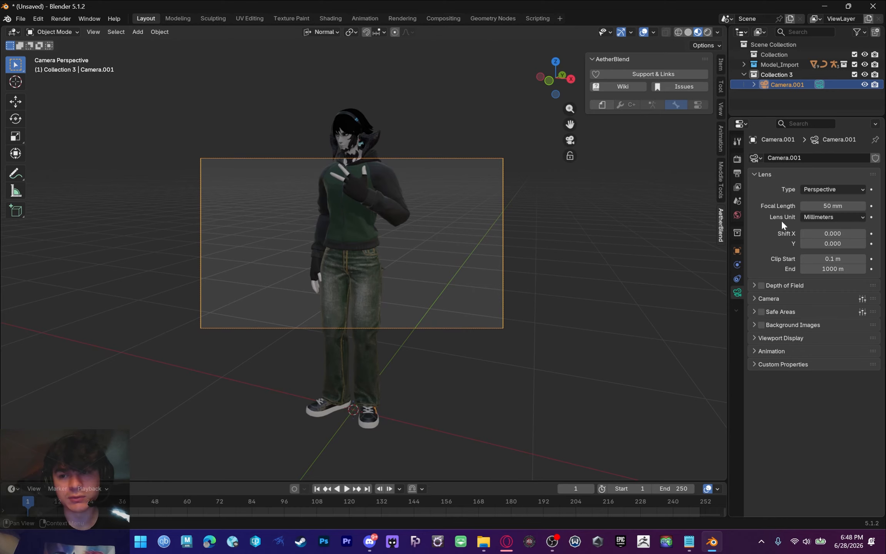
pyautogui.moveTo(726, 261); pyautogui.dragTo(672, 261)
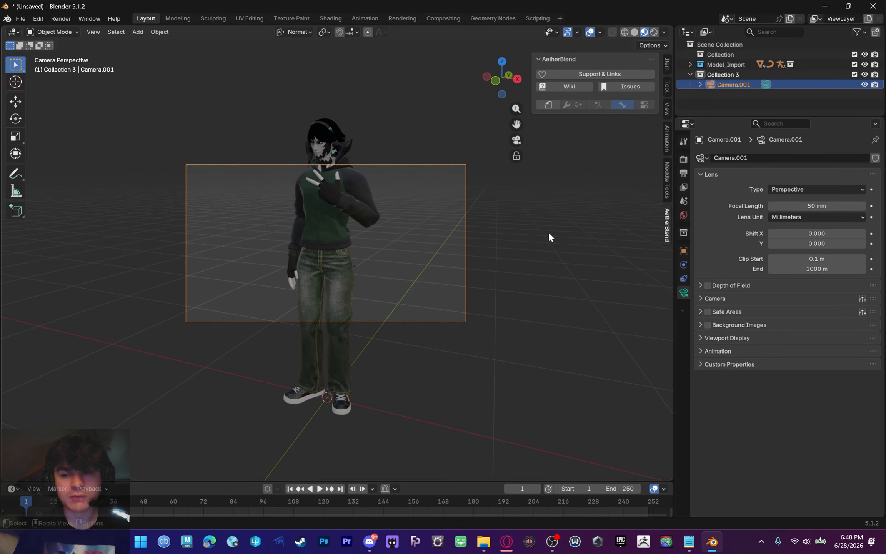
pyautogui.click(716, 298)
pyautogui.click(709, 300)
pyautogui.moveTo(808, 206)
pyautogui.mouseDown()
pyautogui.moveTo(838, 206)
pyautogui.moveTo(800, 206)
pyautogui.moveTo(819, 205)
pyautogui.mouseUp()
pyautogui.click(801, 188)
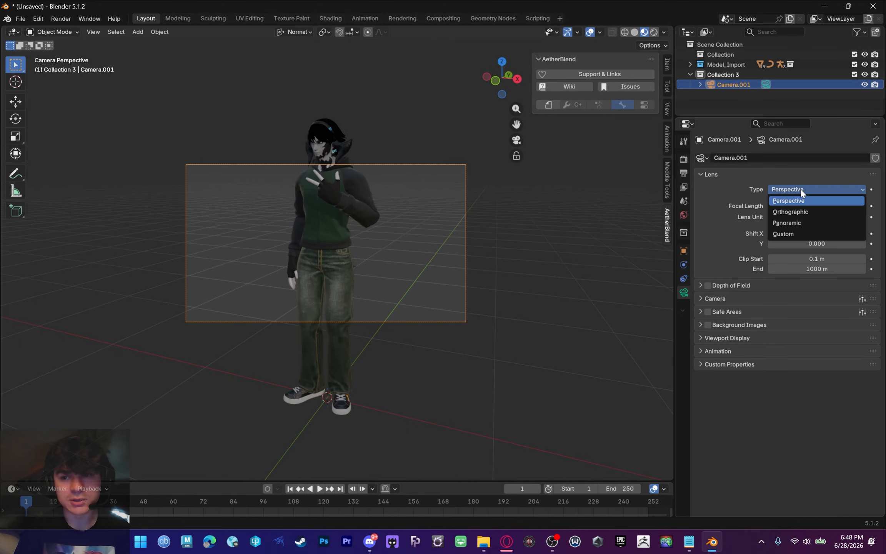
pyautogui.click(807, 200)
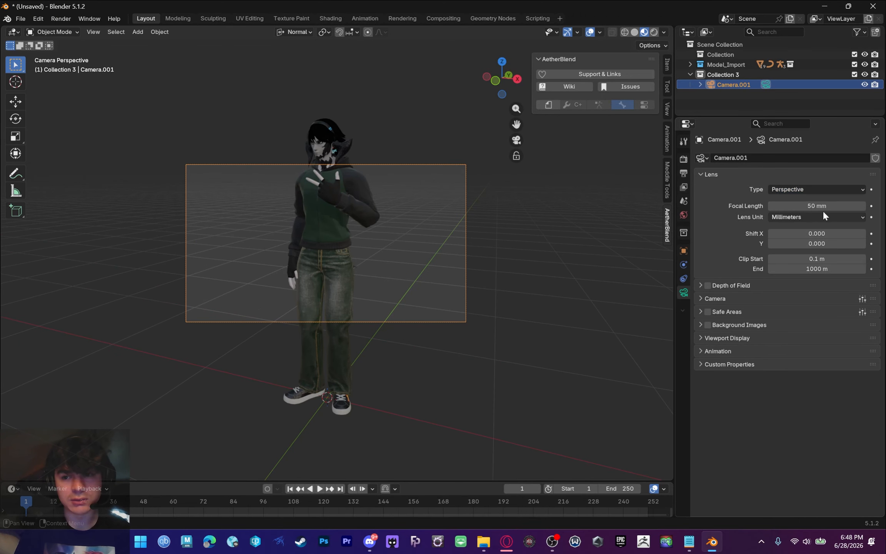
# Try the Orthographic lens type with a slightly smaller orthographic scale, and return the camera to Perspective
pyautogui.click(800, 189)
pyautogui.click(799, 211)
pyautogui.scroll(4, 387, 216)
pyautogui.scroll(-2, 359, 227)
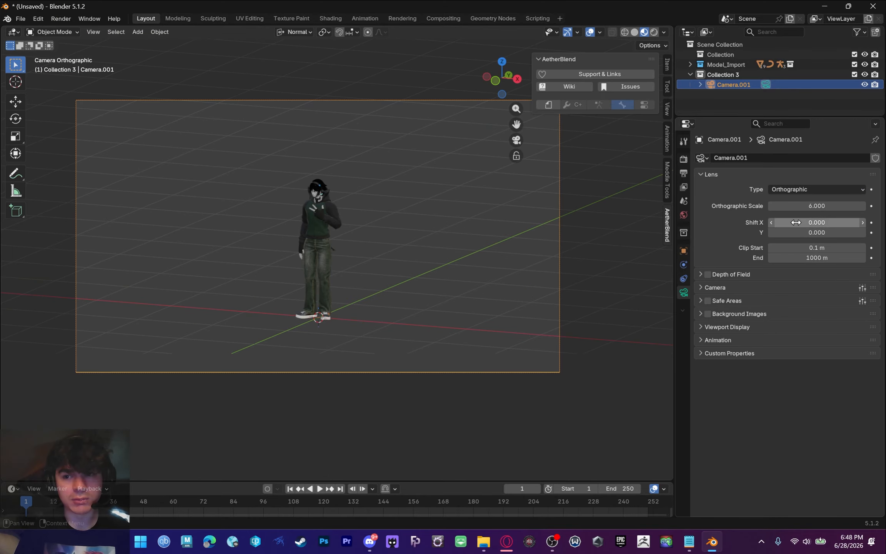
pyautogui.moveTo(811, 206); pyautogui.dragTo(792, 206)
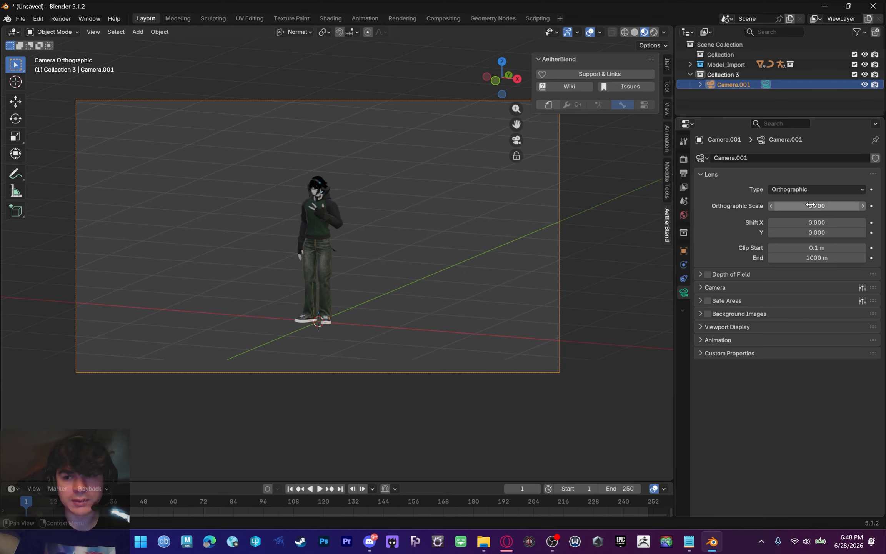
pyautogui.click(807, 189)
pyautogui.click(792, 197)
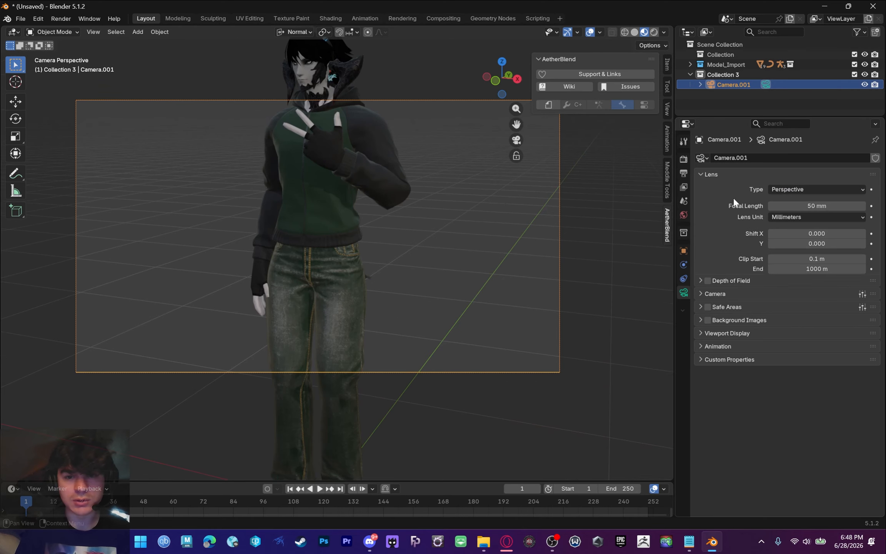
# Set the render output resolution to 1080 px in X and 1920 px in Y for a portrait frame, and inspect the camera view
pyautogui.moveTo(402, 178); pyautogui.dragTo(432, 220, button='middle')
pyautogui.click(516, 138)
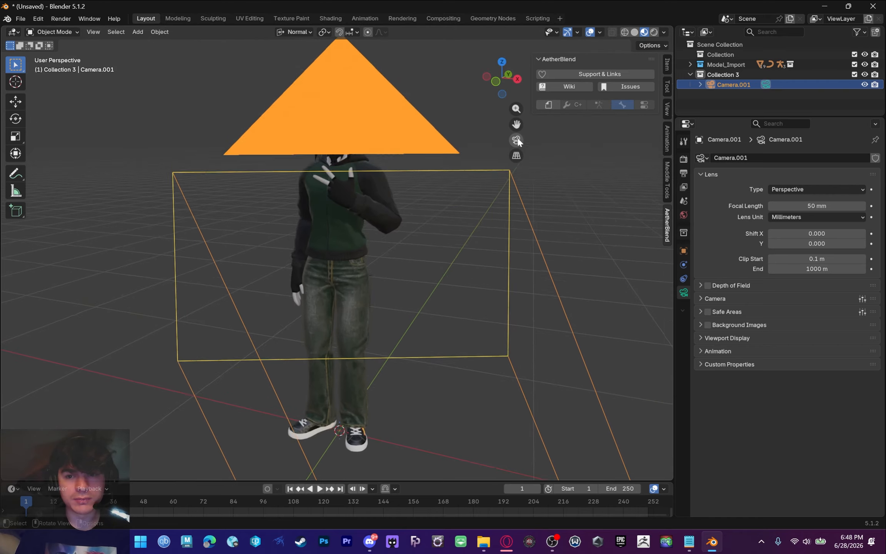
pyautogui.click(684, 173)
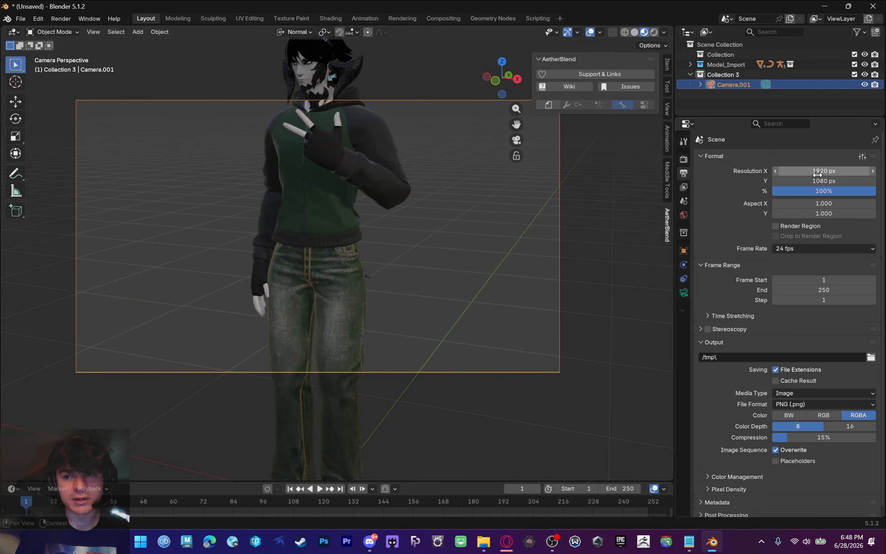
pyautogui.scroll(-2, 402, 228)
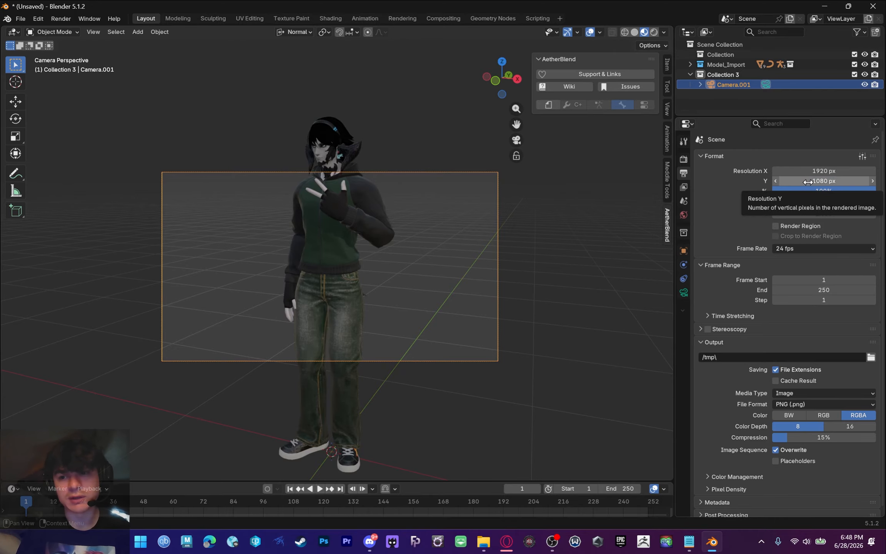
pyautogui.hotkey('ctrl', 'c')
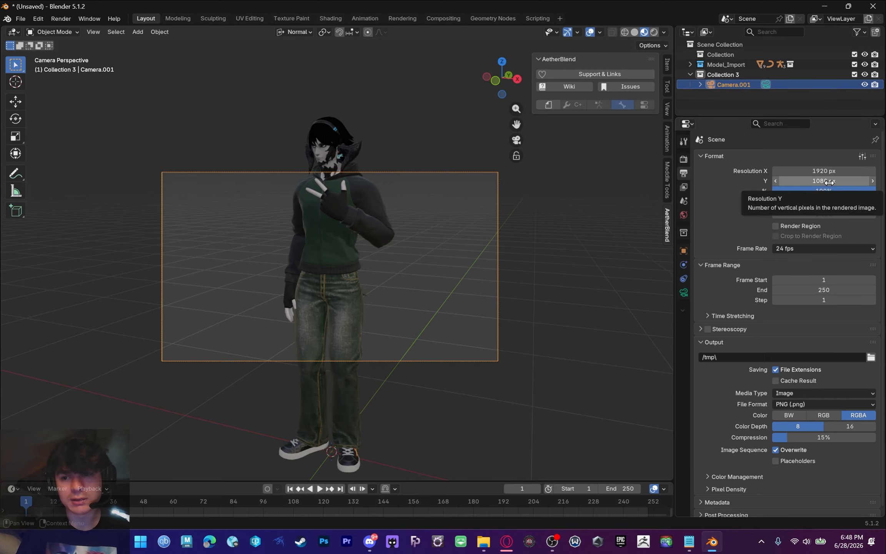
pyautogui.hotkey('ctrl', 'v')
pyautogui.click(825, 171)
pyautogui.write('1')
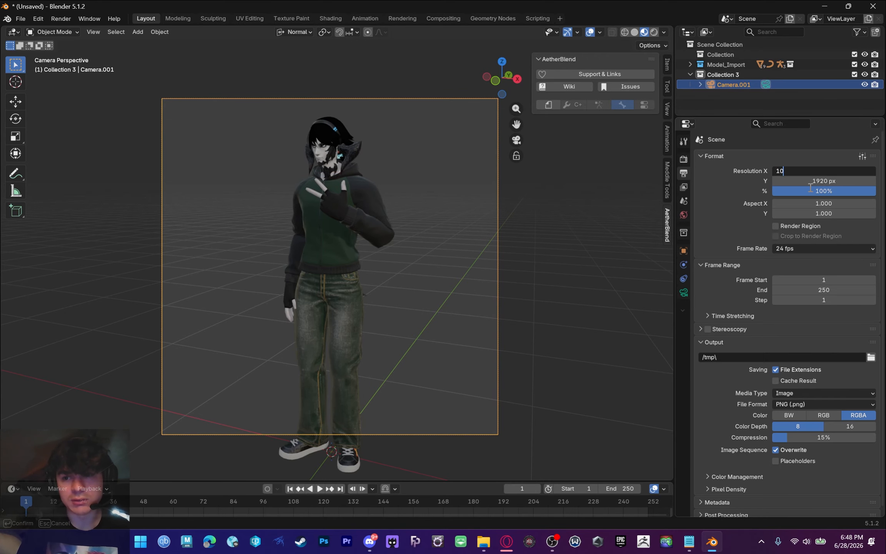
pyautogui.press('Return')
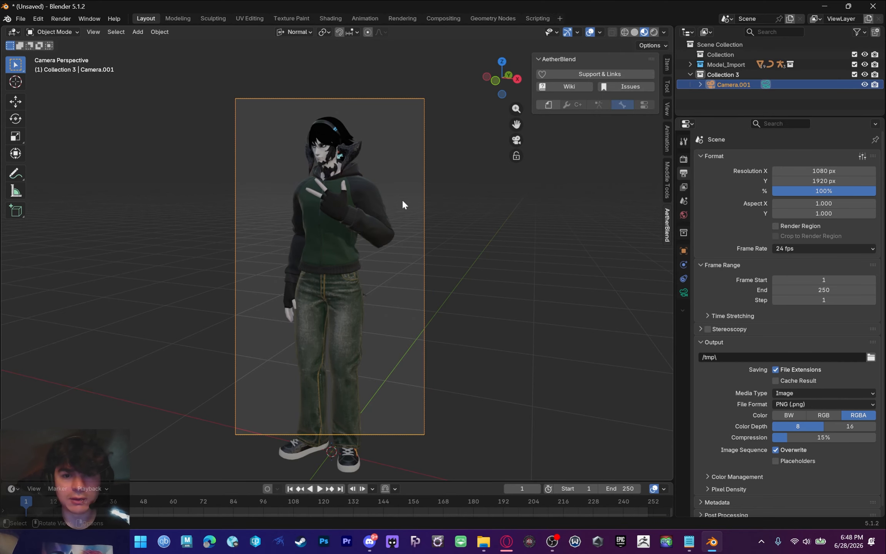
pyautogui.scroll(4, 387, 221)
pyautogui.scroll(2, 390, 226)
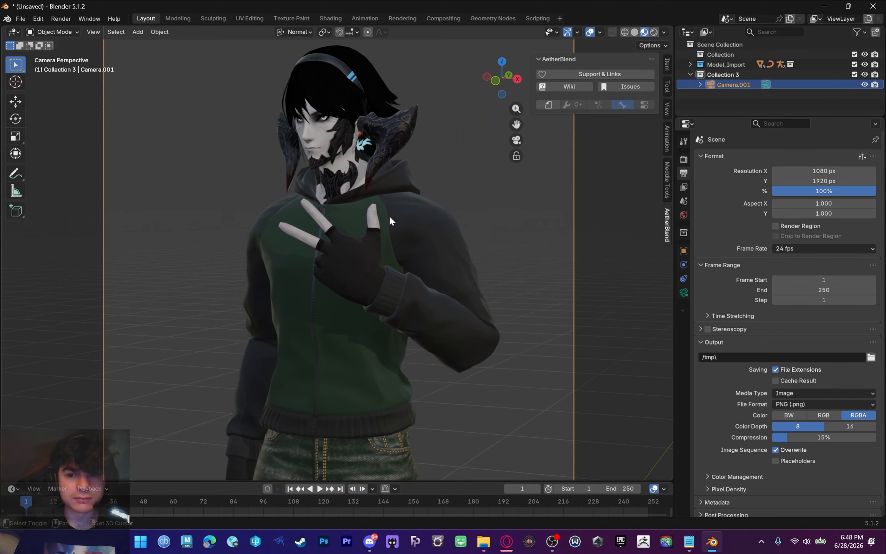
# Set the render output resolution to 1000 px in both X and Y for a square frame
pyautogui.scroll(-4, 389, 215)
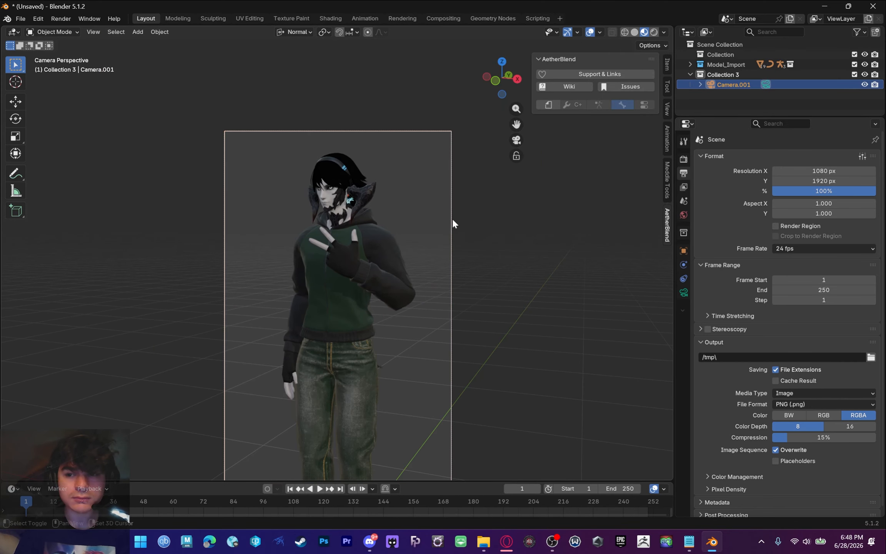
pyautogui.click(815, 171)
pyautogui.write('500')
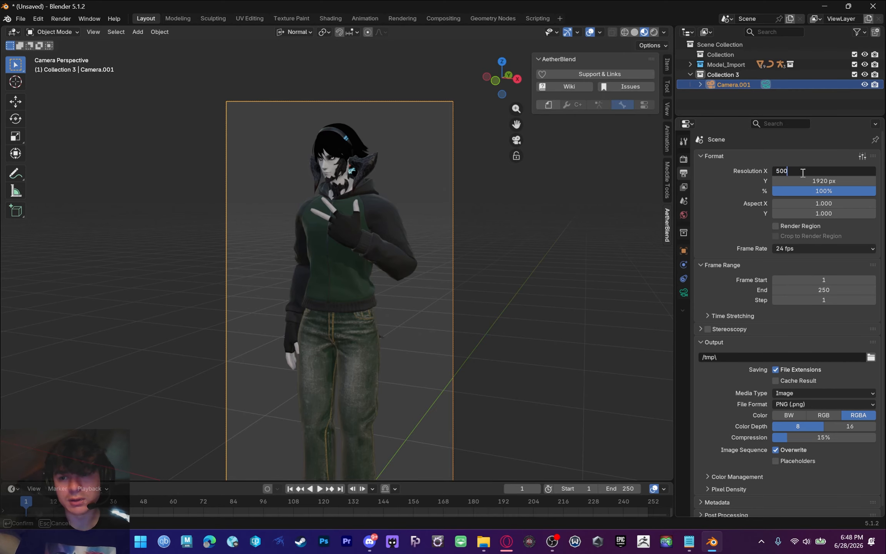
pyautogui.press('BackSpace')
pyautogui.press('BackSpace')
pyautogui.press('BackSpace')
pyautogui.write('1000')
pyautogui.press('Return')
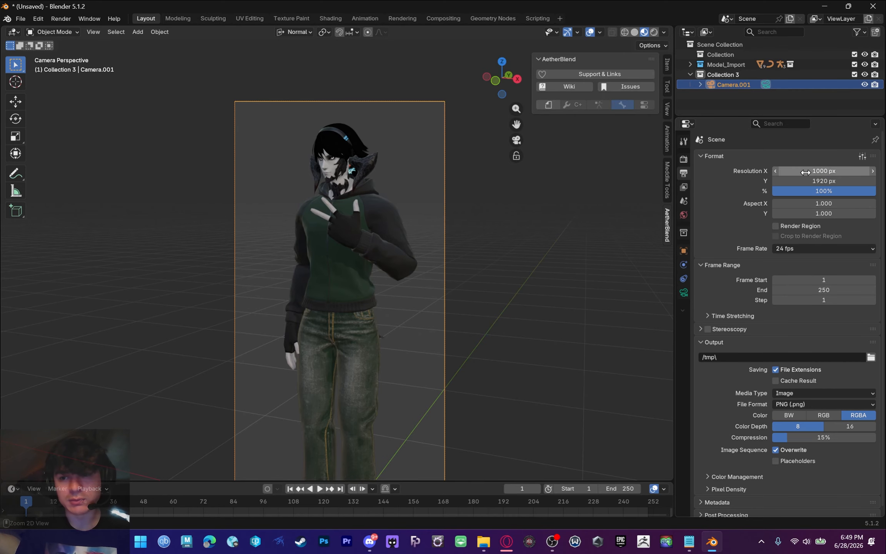
pyautogui.hotkey('ctrl', 'c')
pyautogui.hotkey('ctrl', 'v')
pyautogui.scroll(-2, 369, 231)
pyautogui.scroll(1, 367, 227)
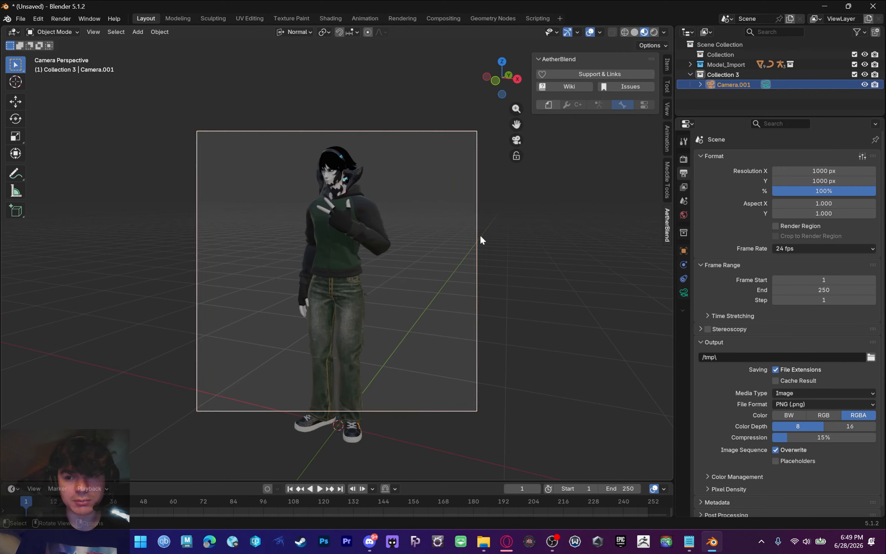
# Show the camera's lens settings and increase its focal length to 96 mm for a tighter framing of the character
pyautogui.click(687, 289)
pyautogui.moveTo(811, 208); pyautogui.dragTo(865, 208)
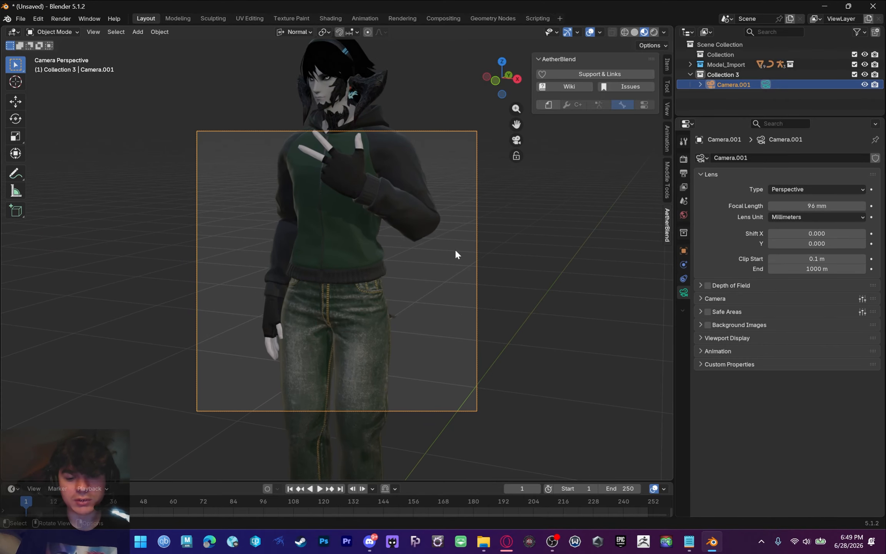
pyautogui.scroll(-1, 443, 248)
pyautogui.keyDown('shift'); pyautogui.moveTo(426, 233); pyautogui.dragTo(459, 248, button='middle'); pyautogui.keyUp('shift')
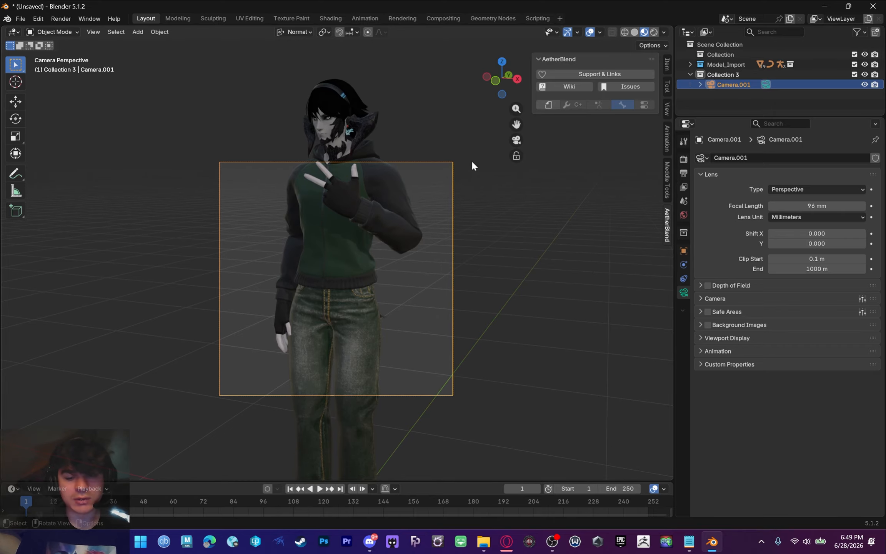
pyautogui.moveTo(450, 173); pyautogui.dragTo(458, 153)
pyautogui.rightClick(458, 153)
pyautogui.press('g')
pyautogui.press('x')
pyautogui.press('z')
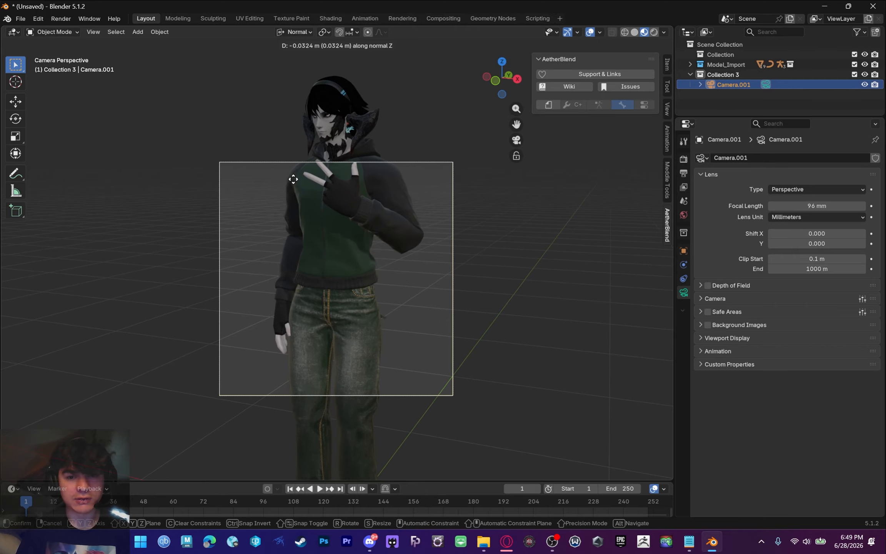
pyautogui.press('y')
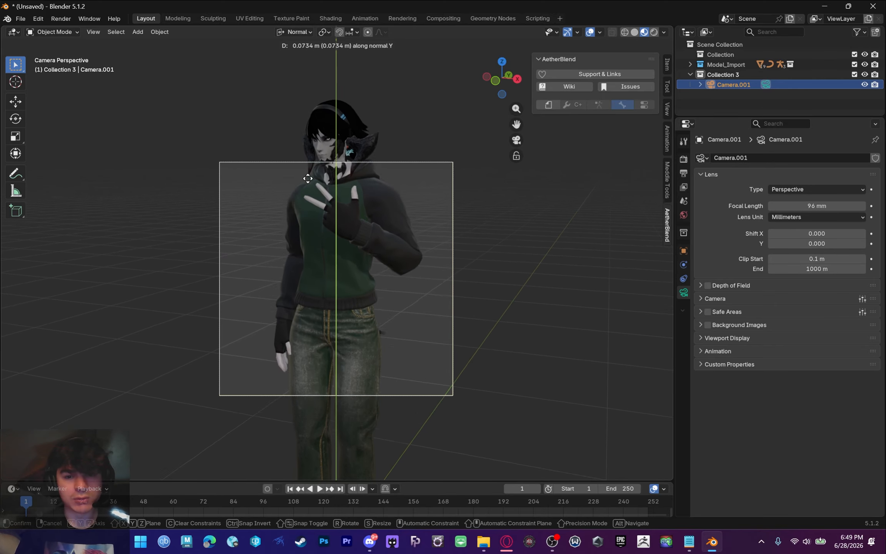
pyautogui.press('y')
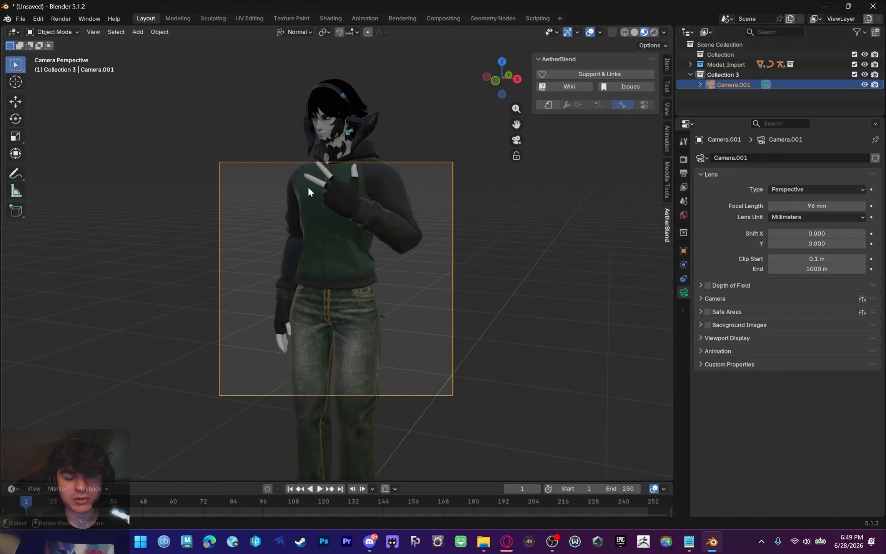
# Move the camera about 0.3 m along its local Y axis to frame the head, and try adjusting it along local Z
pyautogui.press('y')
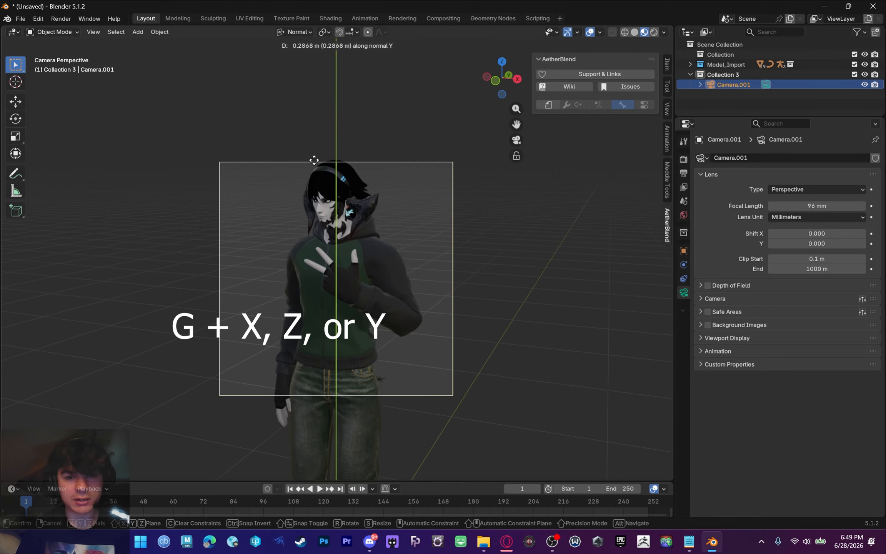
pyautogui.click(314, 154)
pyautogui.press('g')
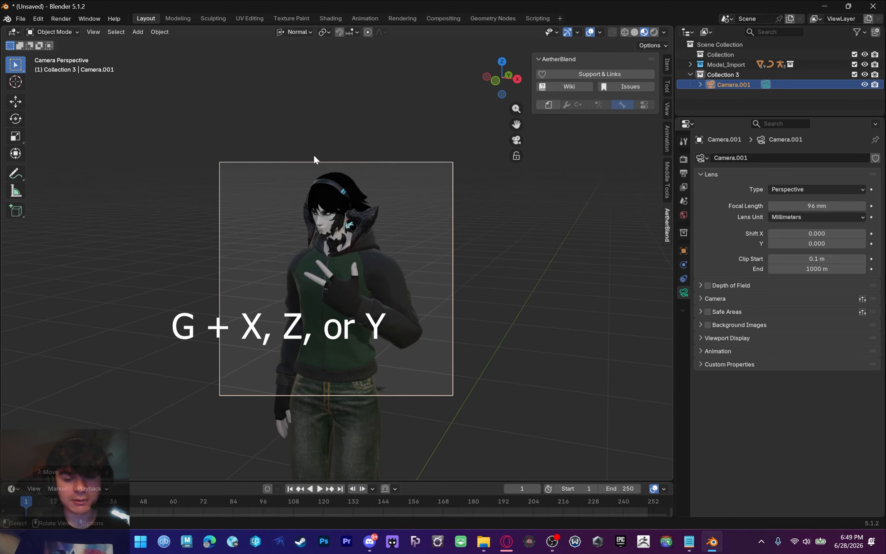
pyautogui.press('z')
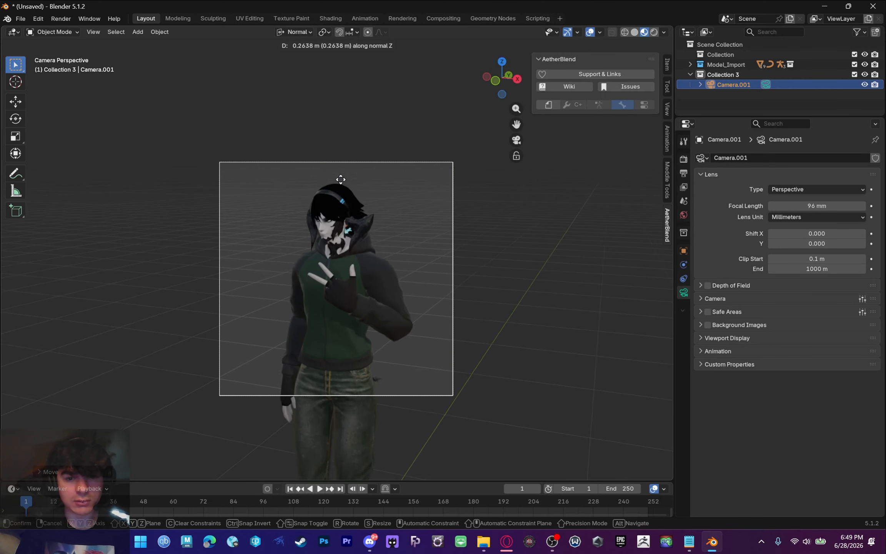
pyautogui.click(341, 148)
# Fine-tune the camera along its local X axis and move it about 0.1 m closer to the character along local Z
pyautogui.press('g')
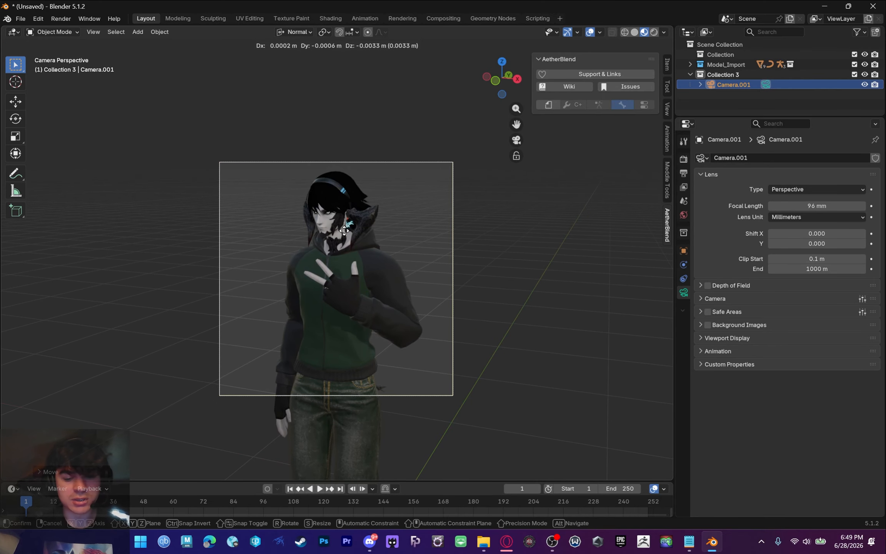
pyautogui.press('x')
pyautogui.click(313, 230)
pyautogui.scroll(6, 334, 236)
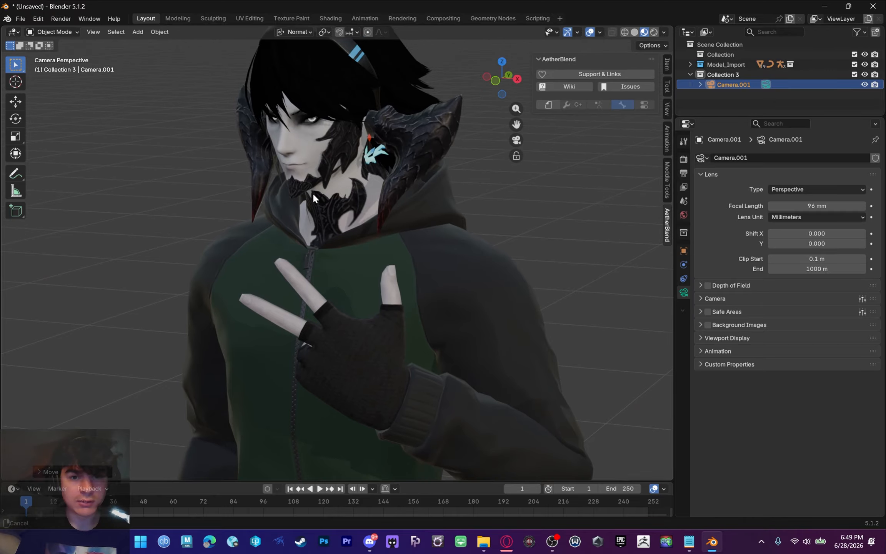
pyautogui.scroll(-4, 313, 198)
pyautogui.press('g')
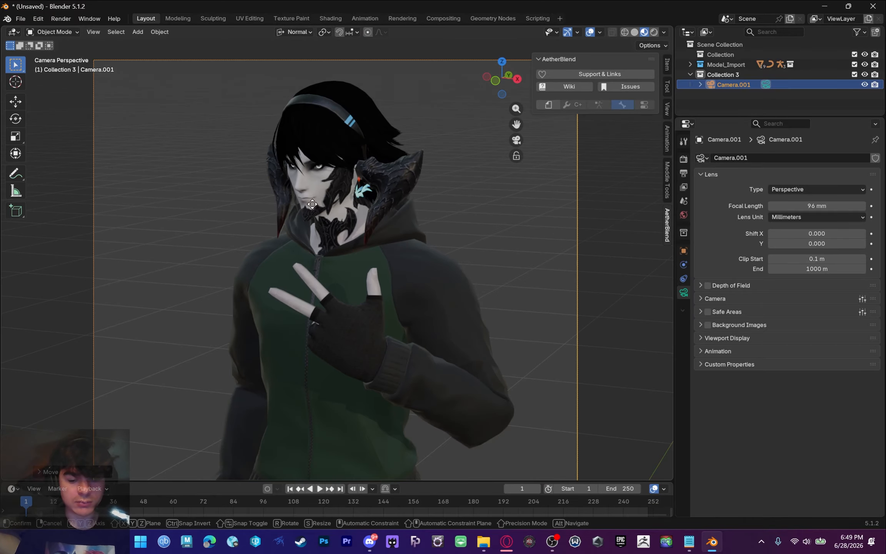
pyautogui.press('z')
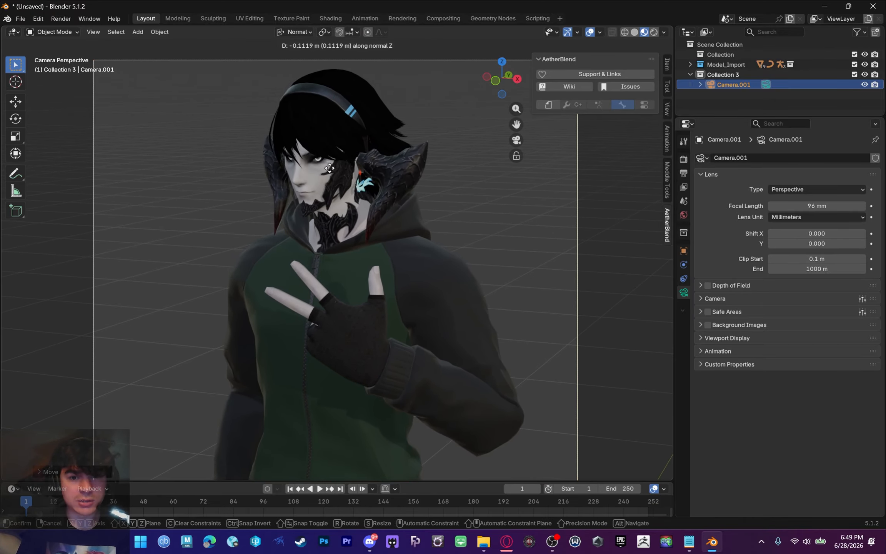
pyautogui.click(325, 175)
# Examine how the character's head, hand and torso sit inside the square camera frame, close up and from farther out
pyautogui.scroll(-3, 325, 177)
pyautogui.scroll(3, 324, 181)
pyautogui.scroll(-2, 313, 195)
pyautogui.scroll(4, 312, 194)
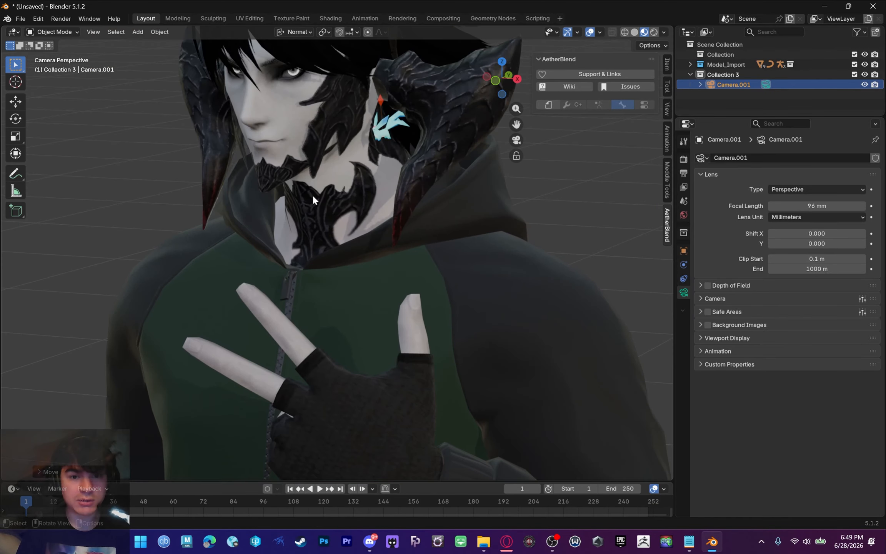
pyautogui.moveTo(313, 193)
pyautogui.keyDown('shift'); pyautogui.mouseDown(button='middle')
pyautogui.moveTo(321, 233)
pyautogui.moveTo(323, 188)
pyautogui.mouseUp(button='middle'); pyautogui.keyUp('shift')
pyautogui.scroll(-2, 324, 234)
pyautogui.scroll(-1, 323, 189)
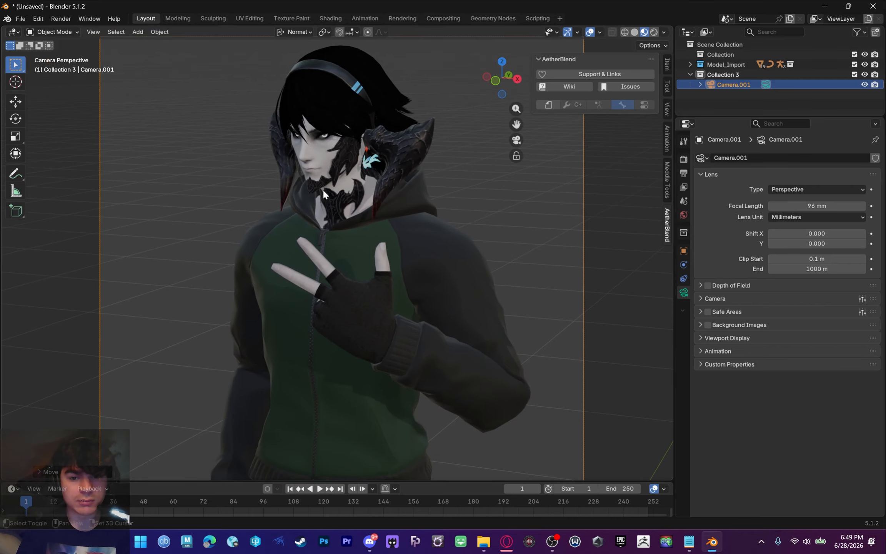
pyautogui.moveTo(386, 252)
pyautogui.keyDown('shift'); pyautogui.mouseDown(button='middle')
pyautogui.moveTo(379, 237)
pyautogui.moveTo(397, 250)
pyautogui.moveTo(378, 268)
pyautogui.moveTo(382, 249)
pyautogui.mouseUp(button='middle'); pyautogui.keyUp('shift')
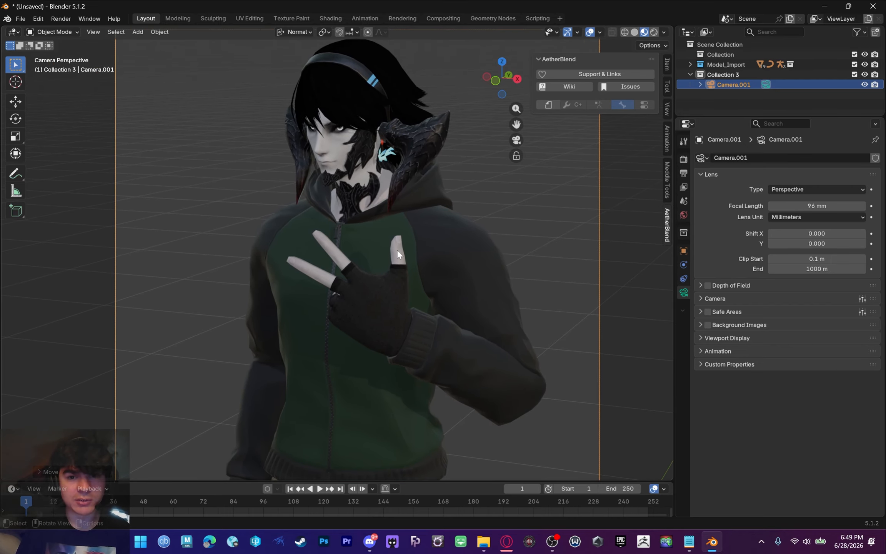
pyautogui.scroll(1, 396, 249)
pyautogui.scroll(-3, 378, 268)
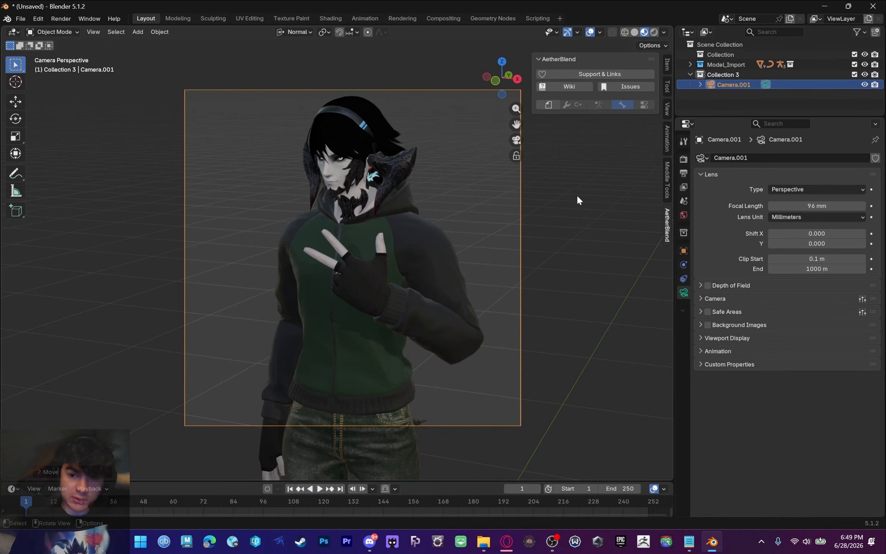
pyautogui.scroll(-2, 448, 239)
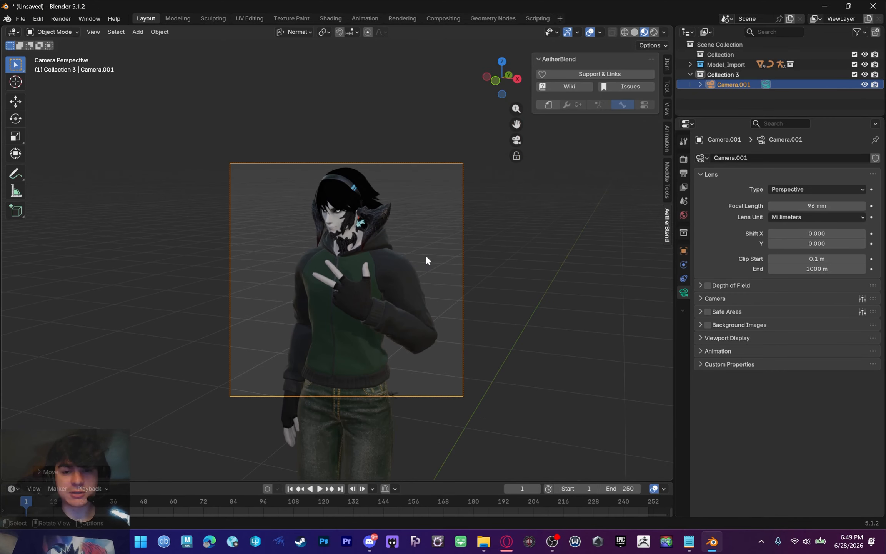
# Leave the camera view and hide the camera in the viewport
pyautogui.moveTo(425, 254); pyautogui.dragTo(363, 254, button='middle')
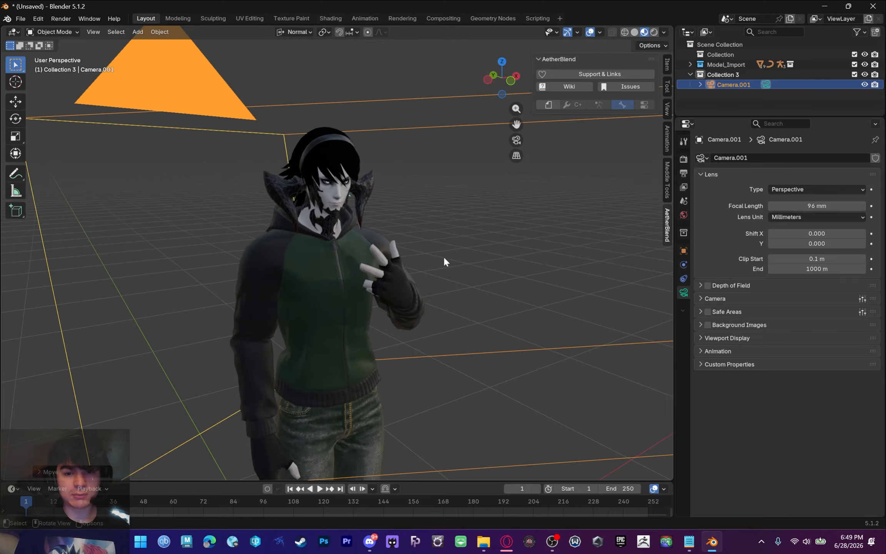
pyautogui.scroll(-2, 443, 259)
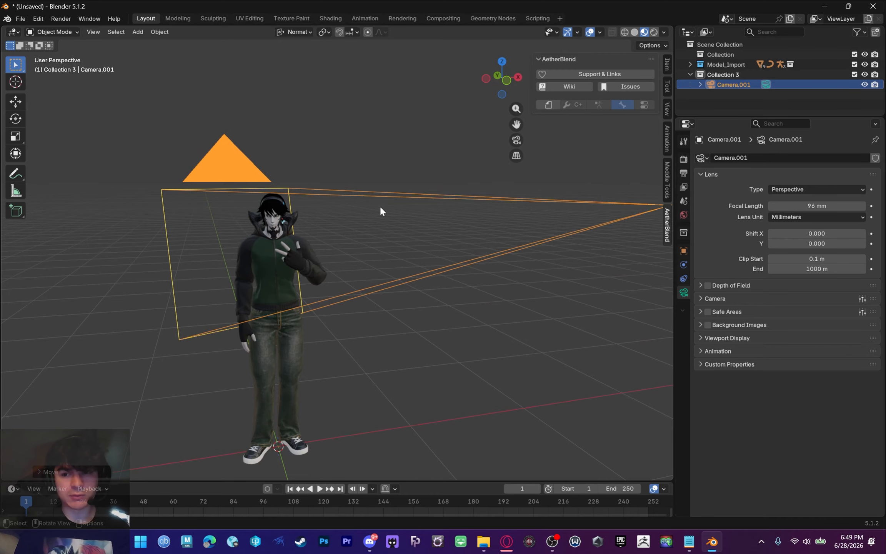
pyautogui.press('h')
pyautogui.scroll(3, 307, 223)
pyautogui.keyDown('shift'); pyautogui.moveTo(308, 224); pyautogui.dragTo(366, 230, button='middle'); pyautogui.keyUp('shift')
pyautogui.scroll(-2, 342, 240)
# Add an Area light to Collection 3
pyautogui.click(718, 75)
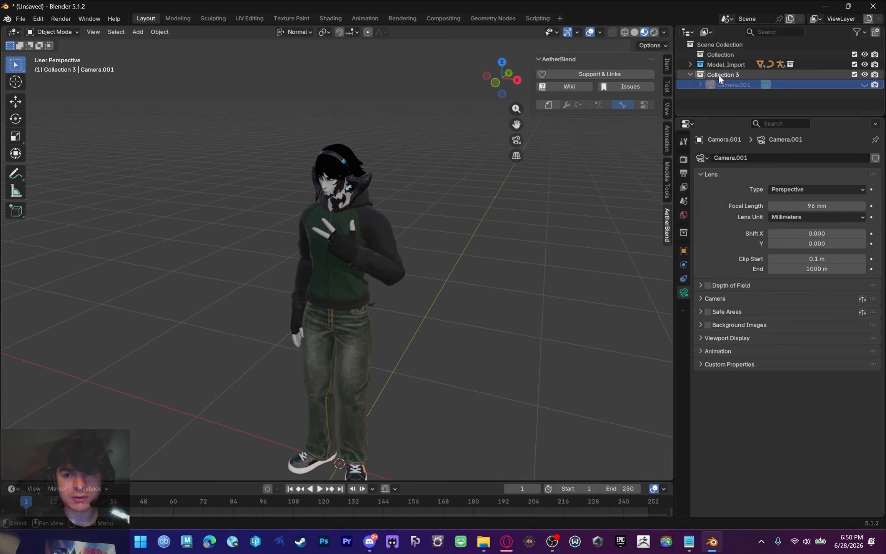
pyautogui.hotkey('shift', 'a')
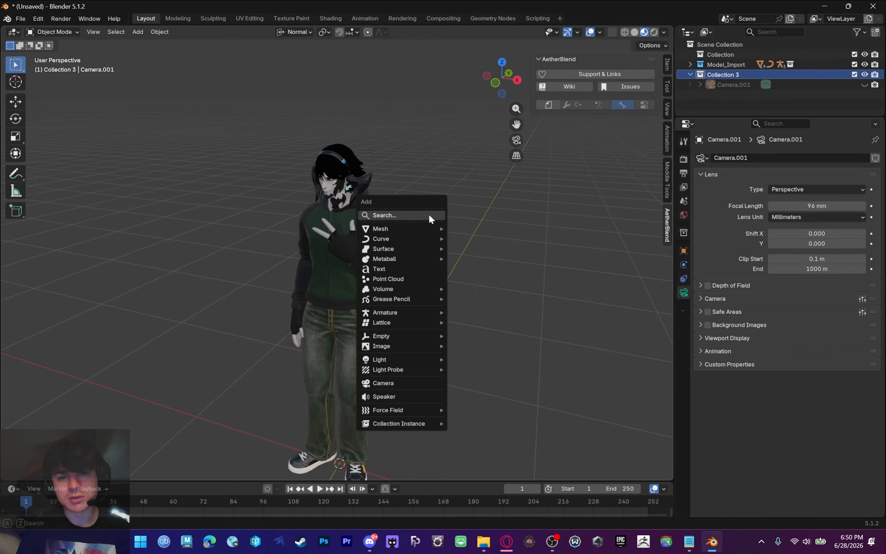
pyautogui.moveTo(412, 358)
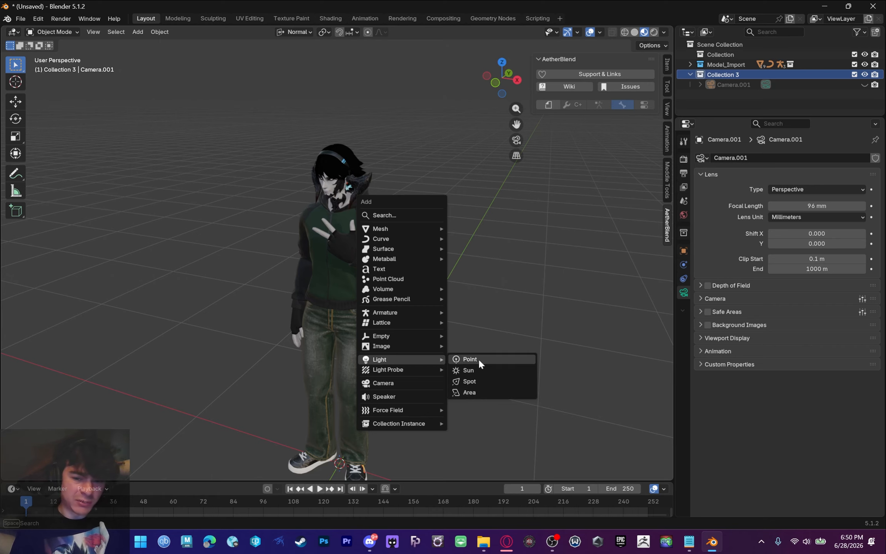
pyautogui.click(484, 388)
pyautogui.scroll(-5, 385, 357)
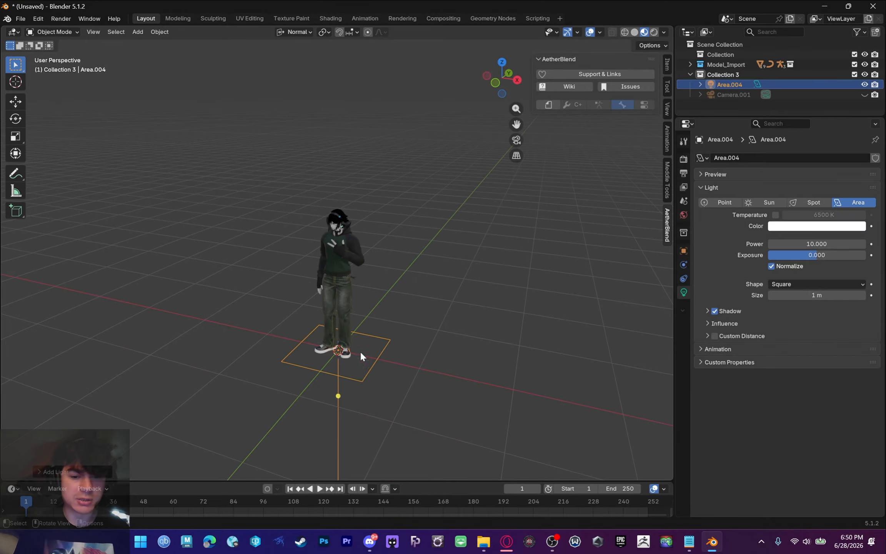
# Raise the area light above the character's head and, in top view, offset it diagonally toward positive X and negative Y
pyautogui.click(18, 105)
pyautogui.moveTo(336, 315); pyautogui.dragTo(337, 155)
pyautogui.click(502, 63)
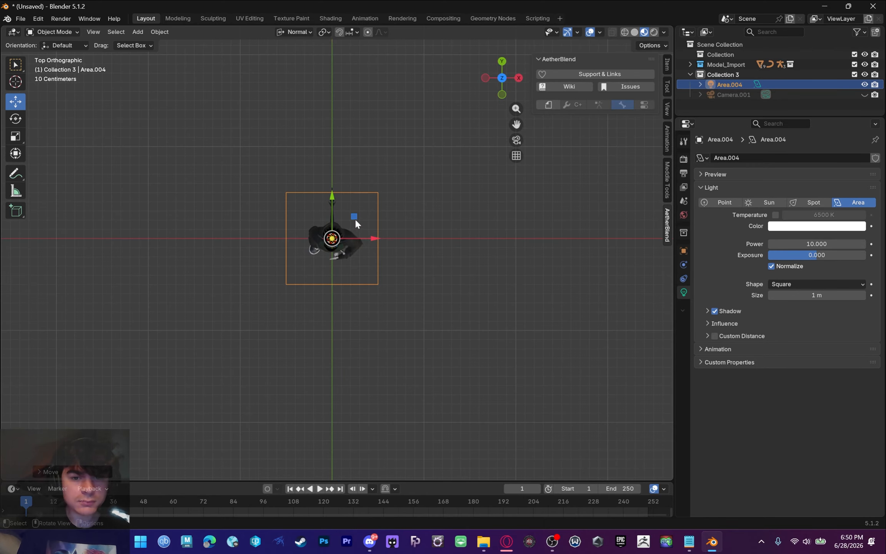
pyautogui.moveTo(354, 217); pyautogui.dragTo(389, 249)
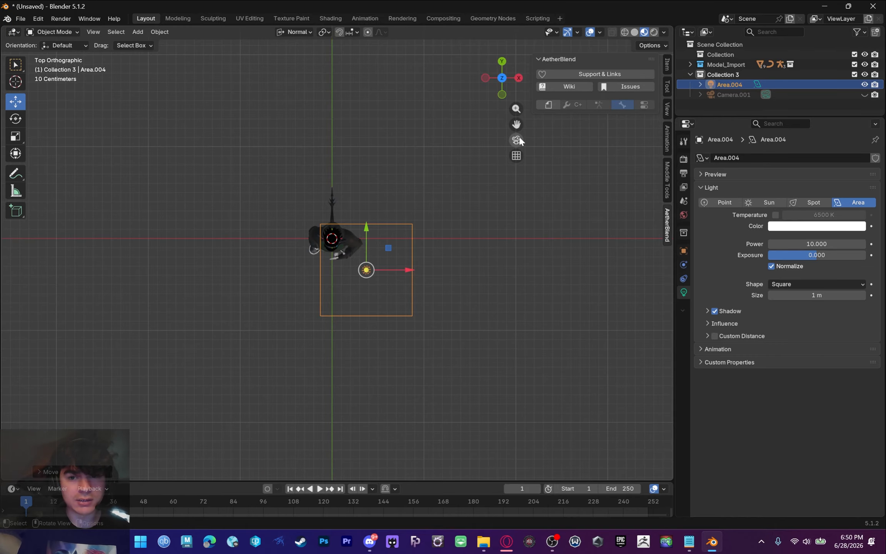
pyautogui.moveTo(480, 170); pyautogui.dragTo(345, 235, button='middle')
pyautogui.scroll(3, 350, 168)
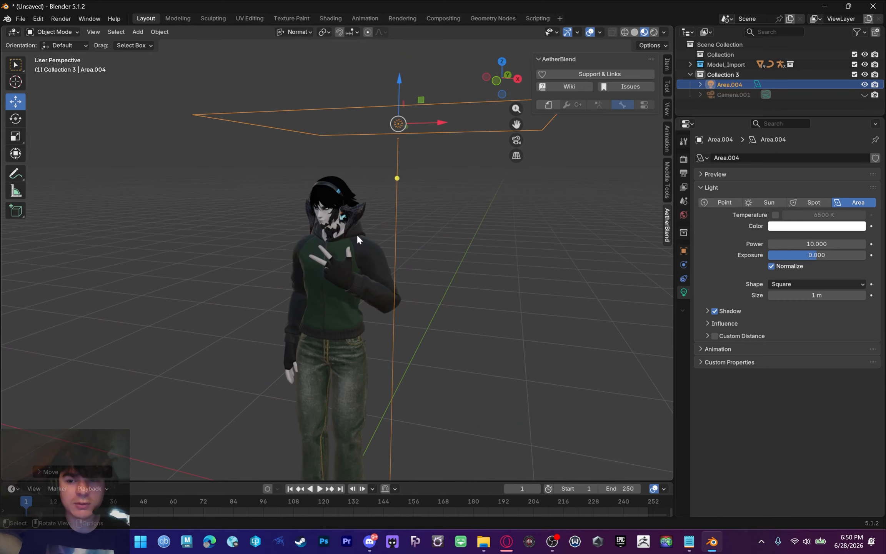
# Show the scene's render settings and look through the available render engines, keeping EEVEE
pyautogui.click(684, 159)
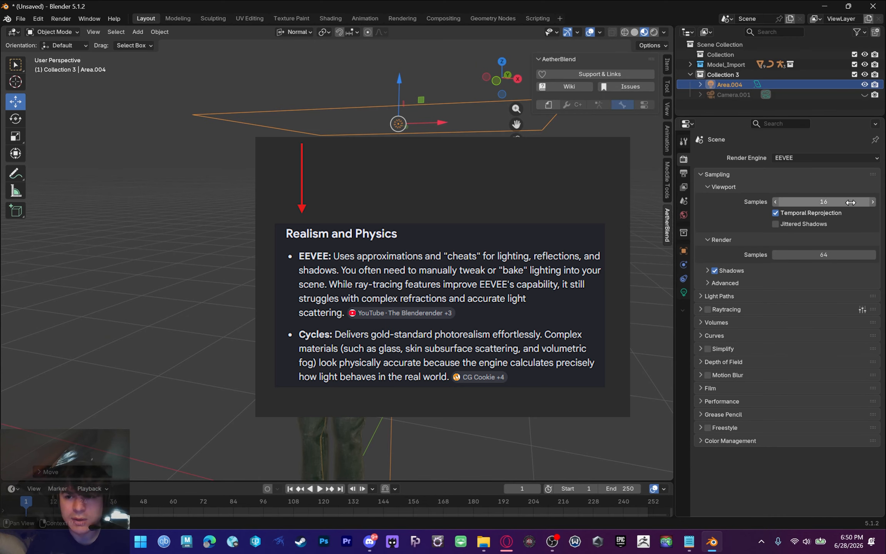
pyautogui.click(811, 158)
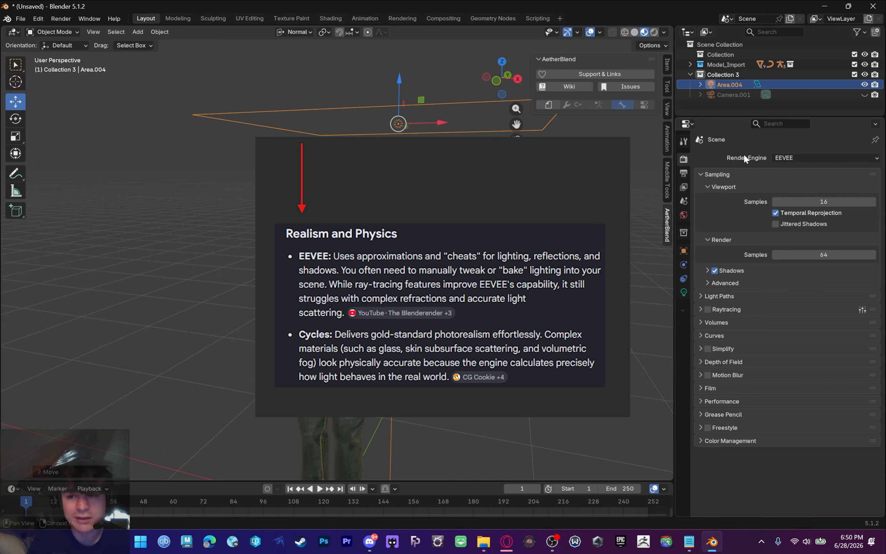
pyautogui.click(805, 157)
pyautogui.click(808, 158)
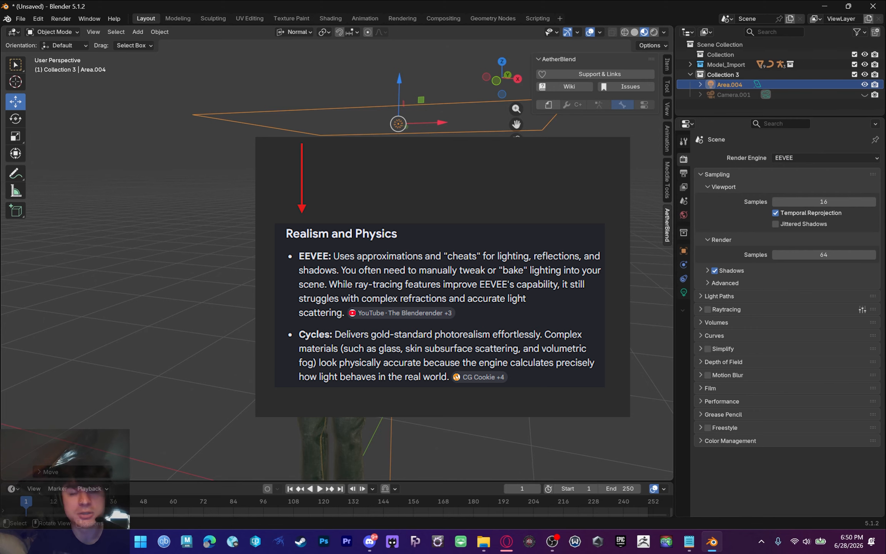
pyautogui.moveTo(462, 100); pyautogui.dragTo(473, 93, button='middle')
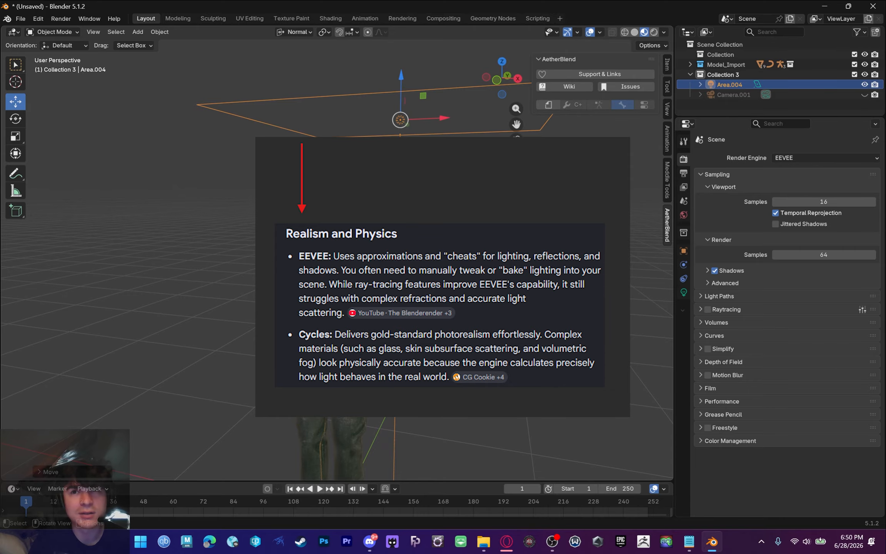
pyautogui.click(808, 159)
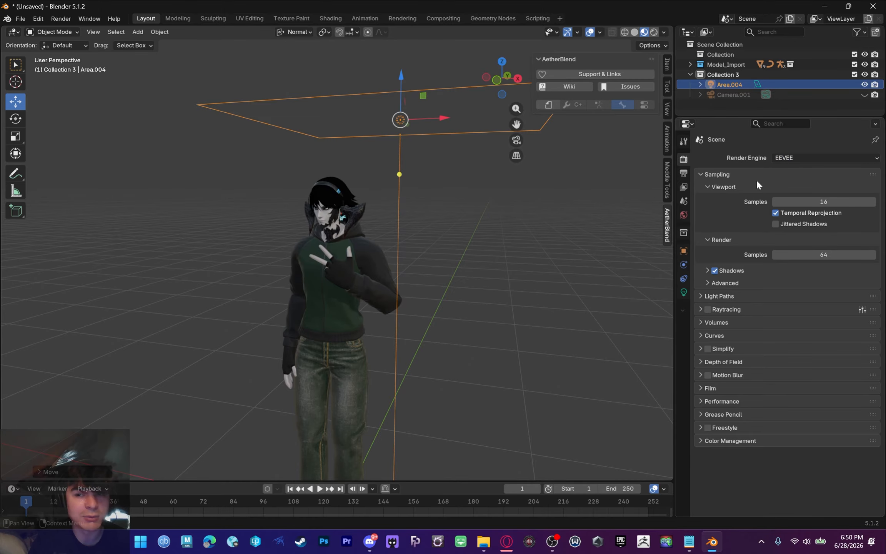
pyautogui.click(801, 158)
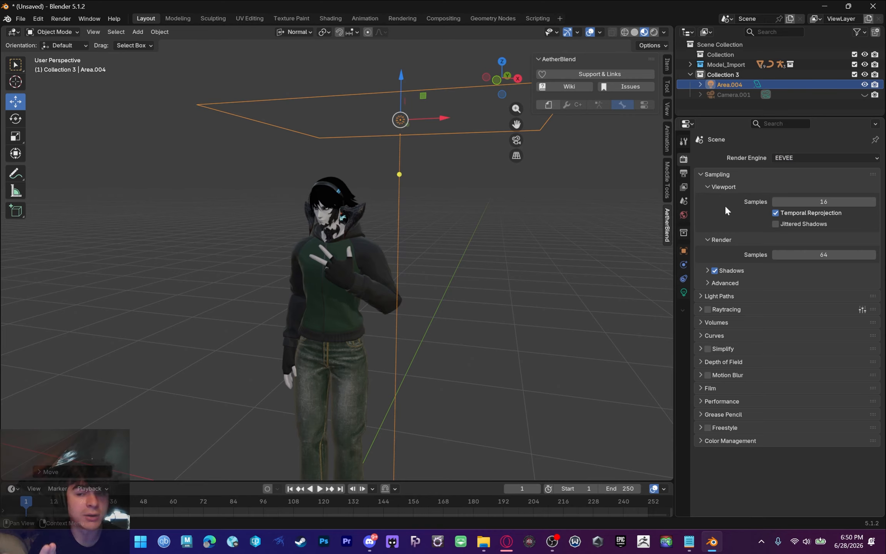
pyautogui.click(795, 154)
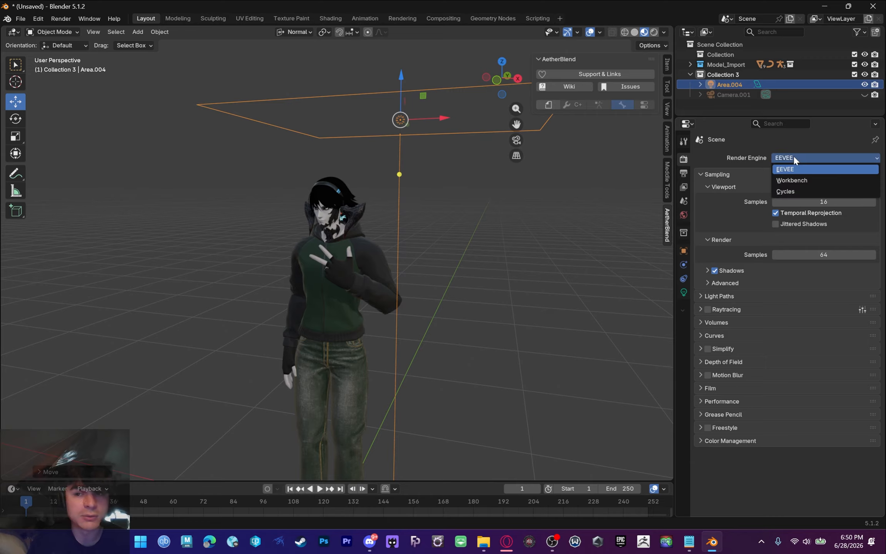
pyautogui.click(791, 158)
pyautogui.click(792, 157)
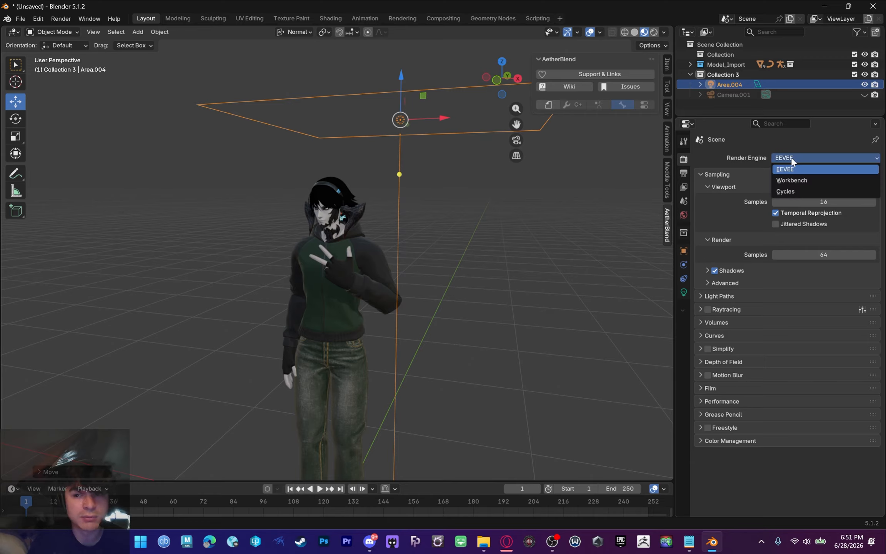
pyautogui.click(791, 157)
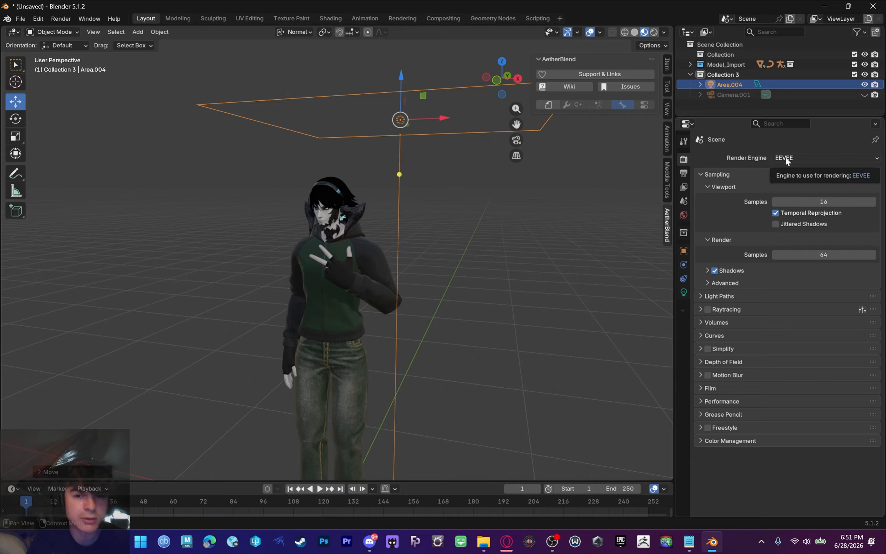
pyautogui.click(785, 158)
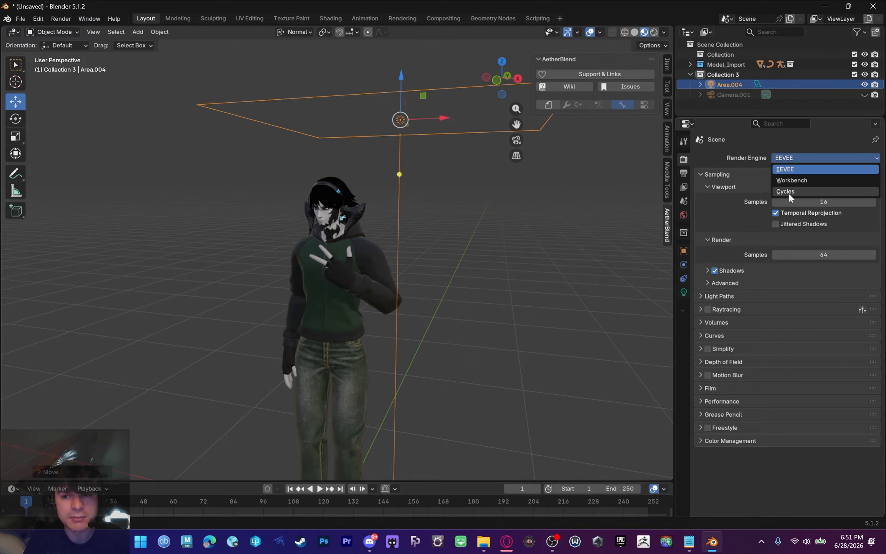
pyautogui.moveTo(433, 262); pyautogui.dragTo(376, 232, button='middle')
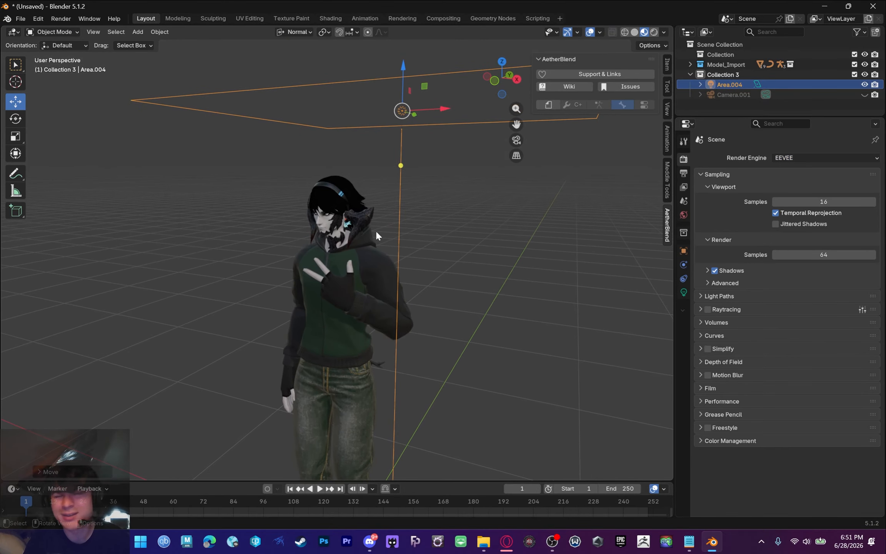
# Switch the render engine to Cycles and set its device to GPU Compute
pyautogui.click(832, 157)
pyautogui.click(800, 191)
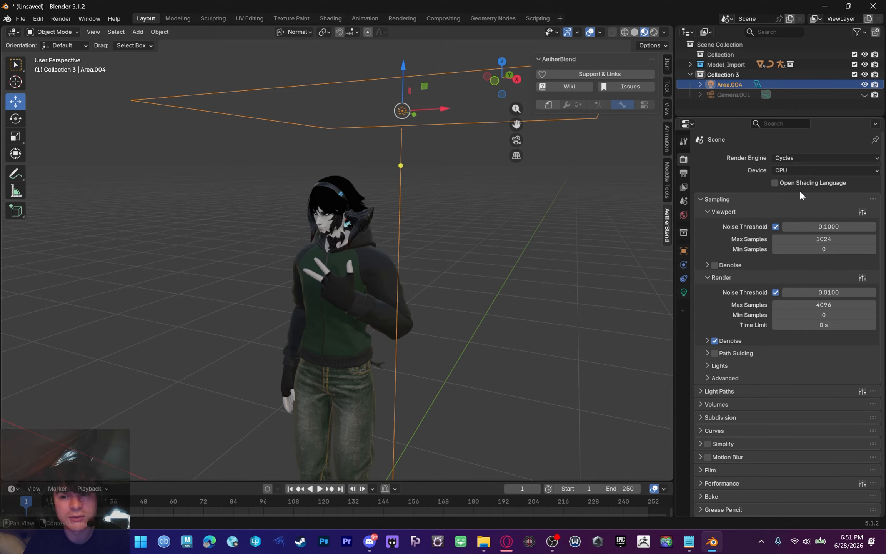
pyautogui.click(832, 171)
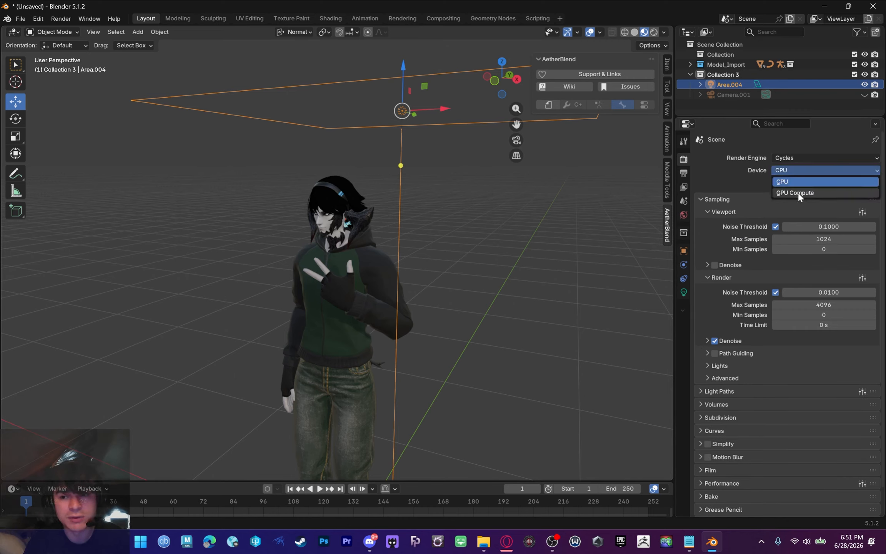
pyautogui.click(799, 169)
pyautogui.click(791, 191)
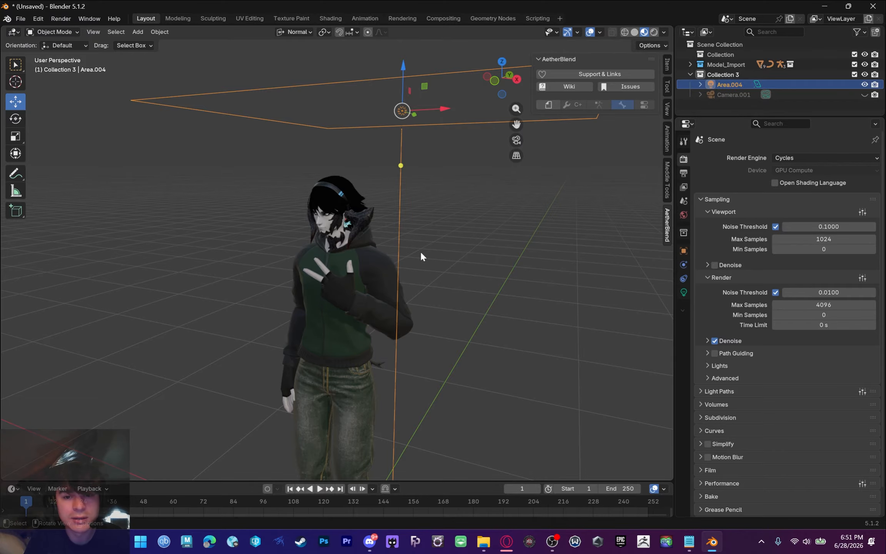
# Switch the viewport shading to Rendered and examine the lit character's face and upper body from several angles
pyautogui.press('z')
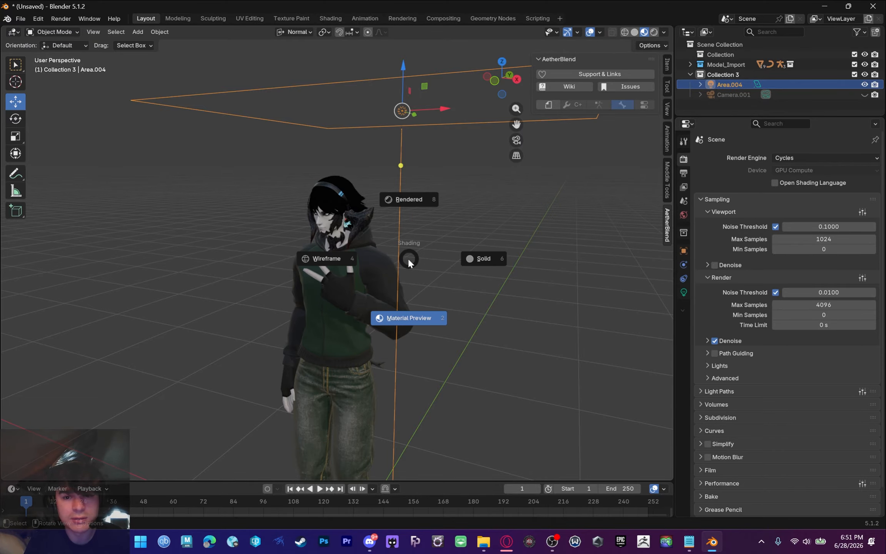
pyautogui.click(406, 225)
pyautogui.scroll(3, 342, 230)
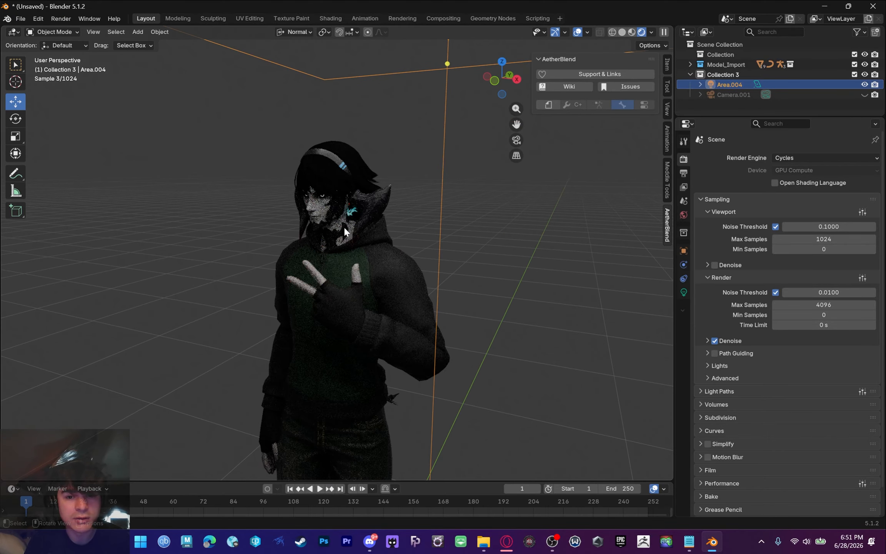
pyautogui.scroll(3, 343, 225)
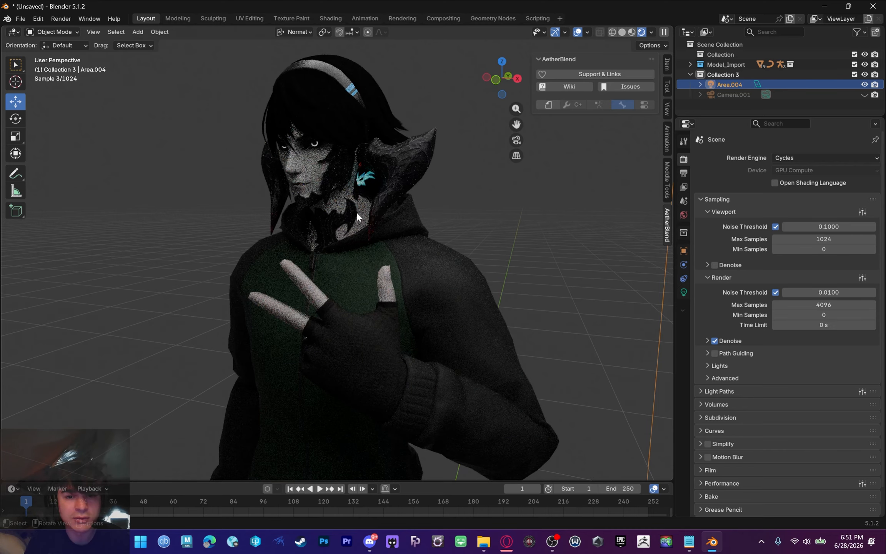
pyautogui.moveTo(357, 212); pyautogui.dragTo(388, 196, button='middle')
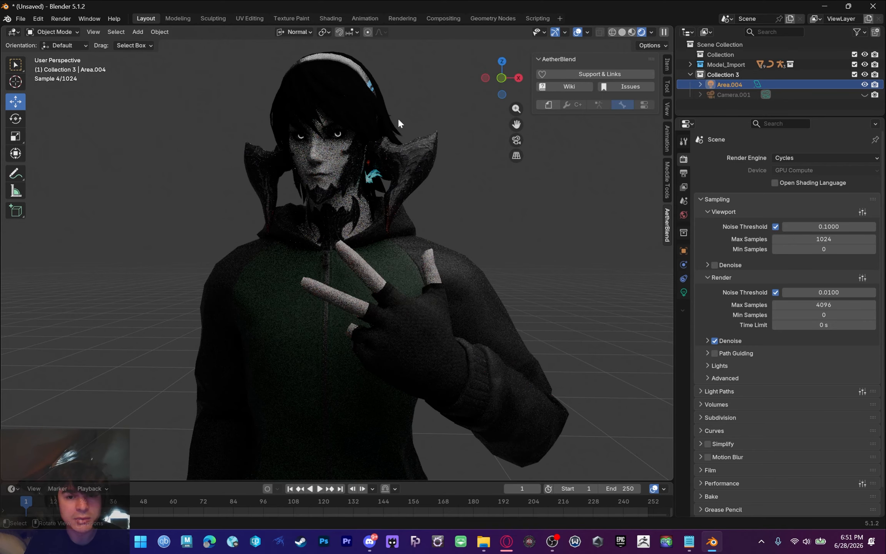
pyautogui.moveTo(270, 214); pyautogui.dragTo(368, 198, button='middle')
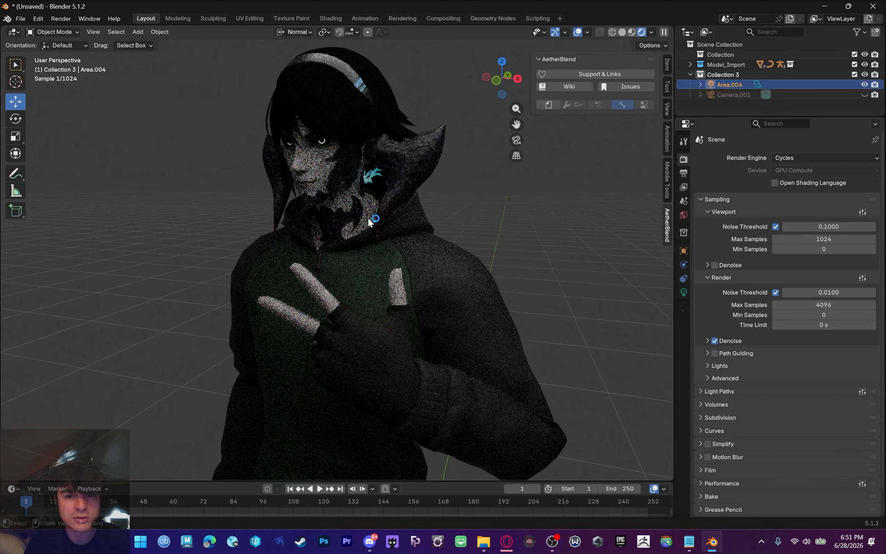
# Set the render engine back to EEVEE and check the character in the rendered viewport
pyautogui.click(781, 161)
pyautogui.click(792, 168)
pyautogui.moveTo(353, 214); pyautogui.dragTo(390, 237, button='middle')
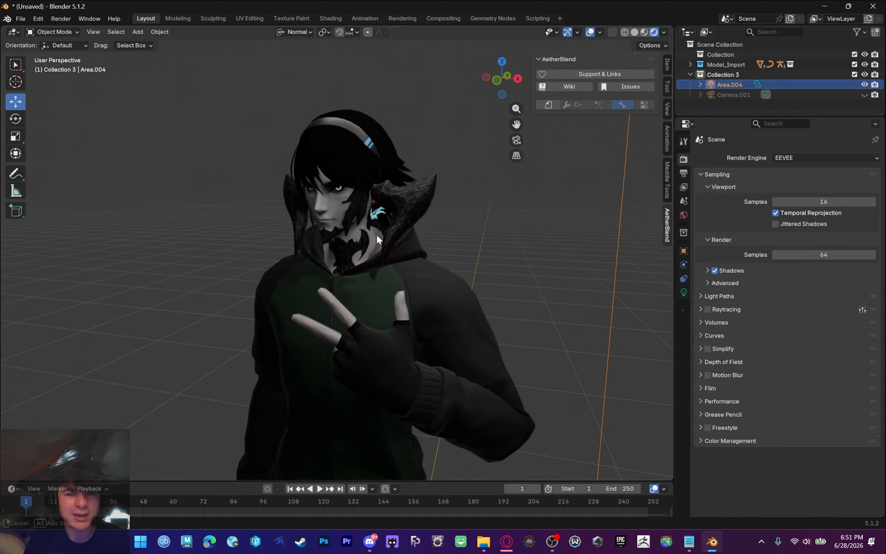
pyautogui.scroll(-2, 384, 223)
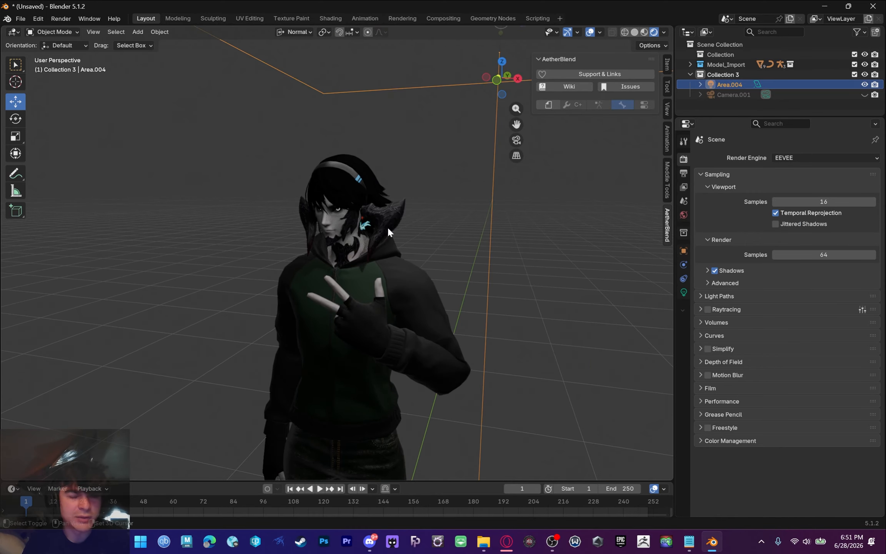
pyautogui.keyDown('shift'); pyautogui.moveTo(387, 226); pyautogui.dragTo(391, 249, button='middle'); pyautogui.keyUp('shift')
# Set the area light's power to 25.8 and shrink its square to about 0.698 m
pyautogui.click(684, 291)
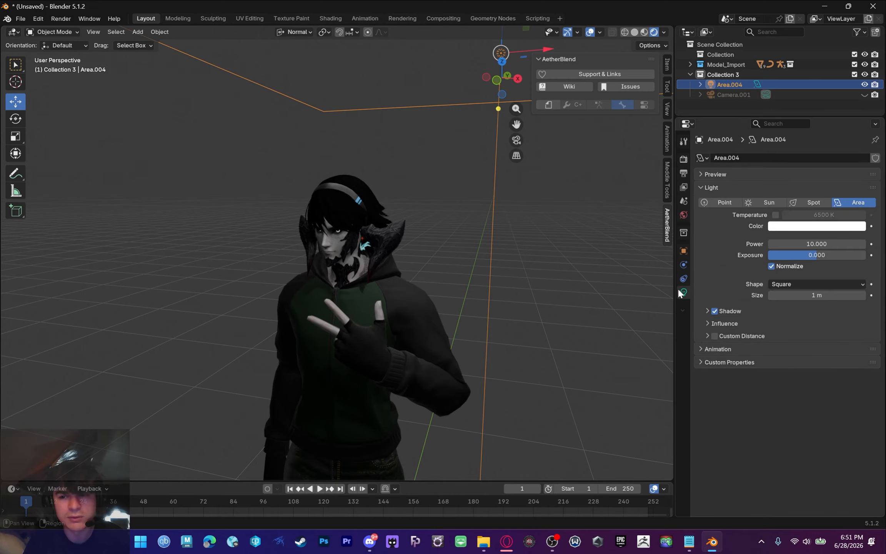
pyautogui.moveTo(811, 244); pyautogui.dragTo(849, 243)
pyautogui.scroll(-3, 463, 213)
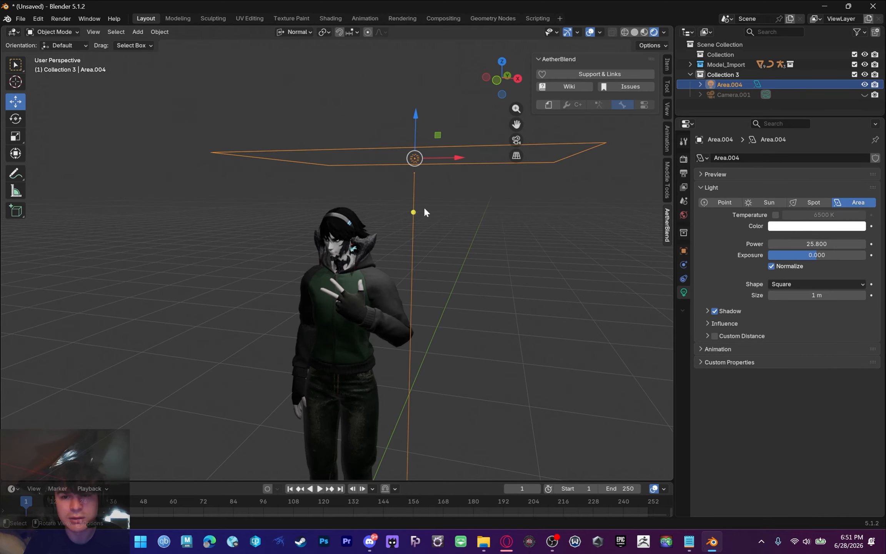
pyautogui.moveTo(423, 209); pyautogui.dragTo(424, 240, button='middle')
pyautogui.moveTo(283, 202); pyautogui.dragTo(325, 200)
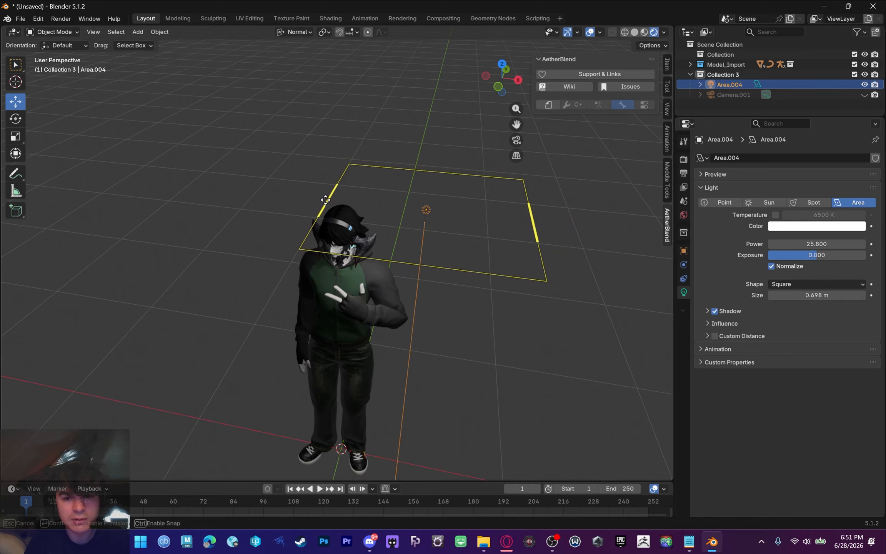
# Tilt the area light so it shines diagonally down at the character, and check the lighting on the face
pyautogui.moveTo(358, 269); pyautogui.dragTo(379, 218, button='middle')
pyautogui.click(684, 160)
pyautogui.scroll(5, 399, 241)
pyautogui.scroll(-4, 402, 220)
pyautogui.moveTo(438, 195); pyautogui.dragTo(326, 244, button='middle')
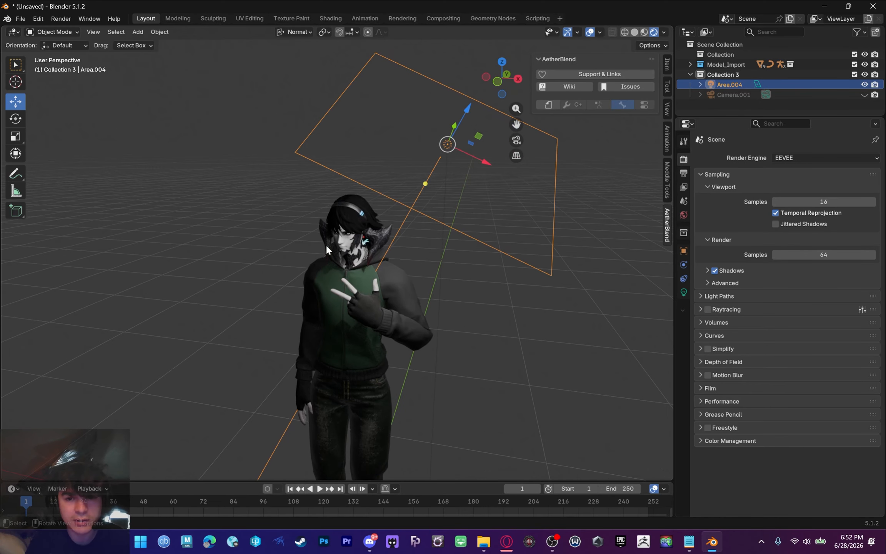
pyautogui.scroll(6, 385, 238)
pyautogui.moveTo(384, 238); pyautogui.dragTo(388, 231, button='middle')
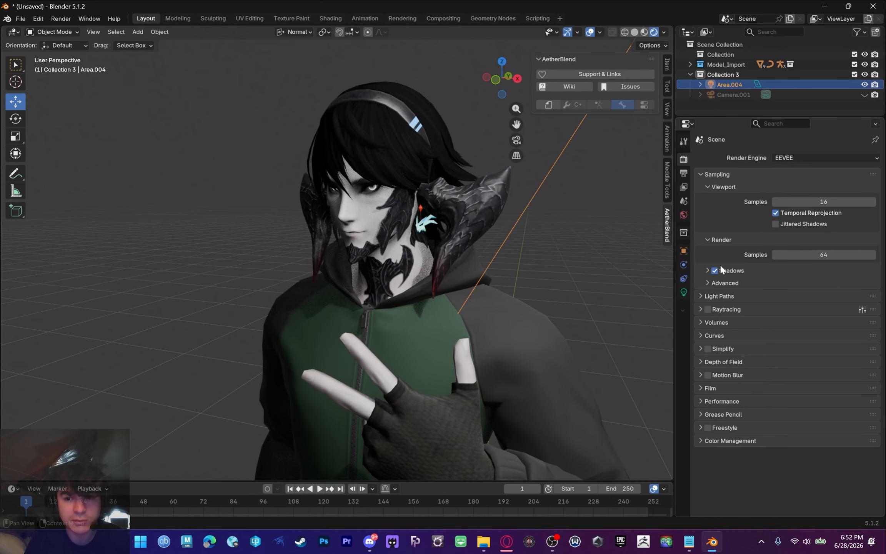
# Tint the area light pale green (#E5FFE4) and lower its power to 17.8
pyautogui.click(684, 292)
pyautogui.click(826, 227)
pyautogui.moveTo(810, 96); pyautogui.dragTo(811, 99)
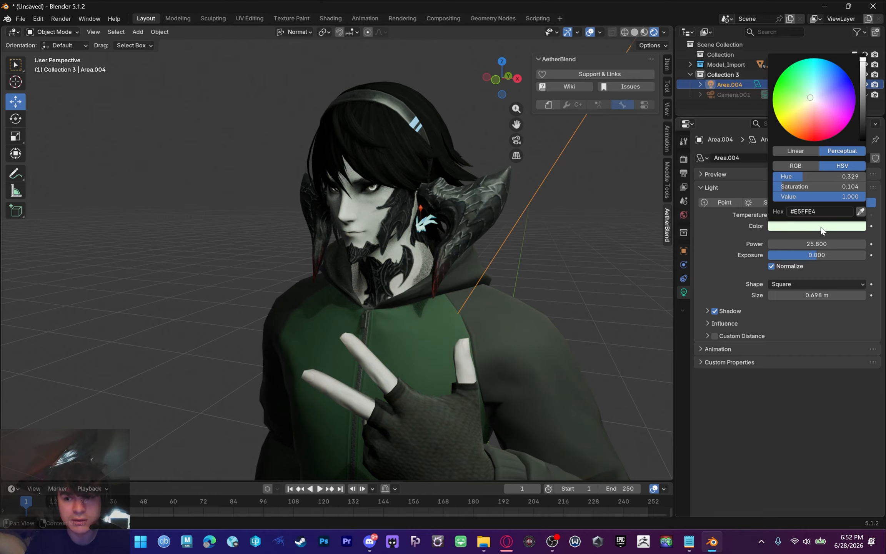
pyautogui.moveTo(817, 244); pyautogui.dragTo(783, 244)
# Duplicate the area light and place the copy lower, on the opposite side of the character
pyautogui.moveTo(562, 235); pyautogui.dragTo(289, 292, button='middle')
pyautogui.scroll(-5, 538, 234)
pyautogui.hotkey('shift', 'd')
pyautogui.click(208, 370)
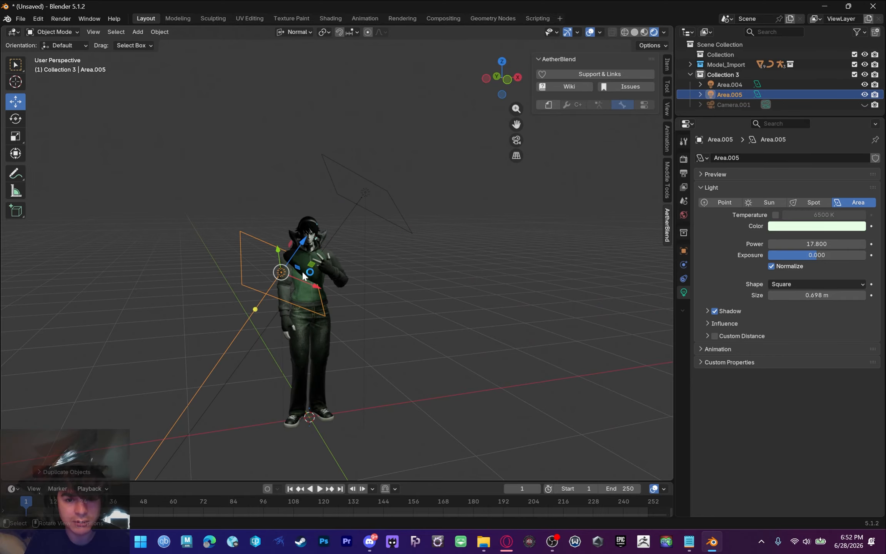
# Aim the duplicated area light up at the character from low on the side opposite the first light
pyautogui.moveTo(256, 308); pyautogui.dragTo(248, 346)
pyautogui.moveTo(252, 348); pyautogui.dragTo(217, 371, button='middle')
pyautogui.moveTo(225, 357); pyautogui.dragTo(242, 270)
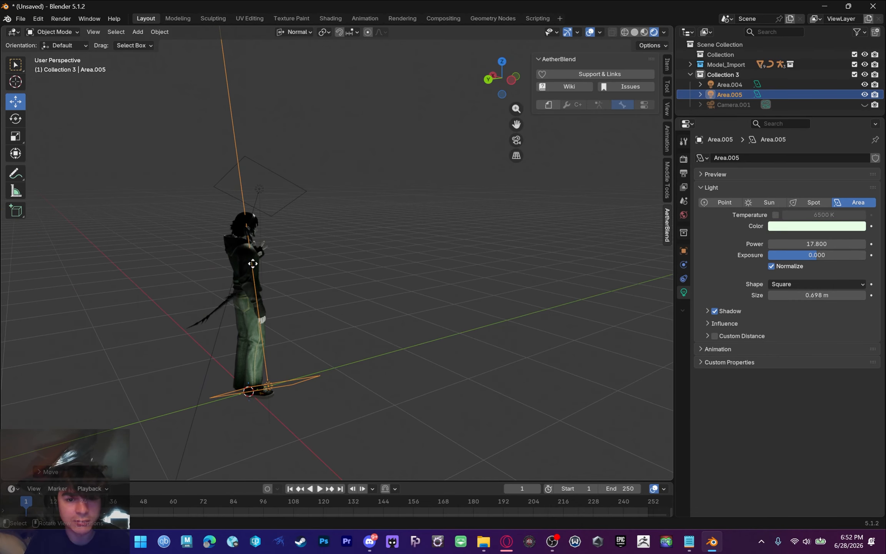
pyautogui.moveTo(243, 269); pyautogui.dragTo(212, 317, button='middle')
pyautogui.moveTo(212, 316); pyautogui.dragTo(246, 265)
pyautogui.moveTo(247, 264); pyautogui.dragTo(235, 264, button='middle')
# Look through the camera and change the lower area light's color to a nearly white tint
pyautogui.scroll(6, 242, 268)
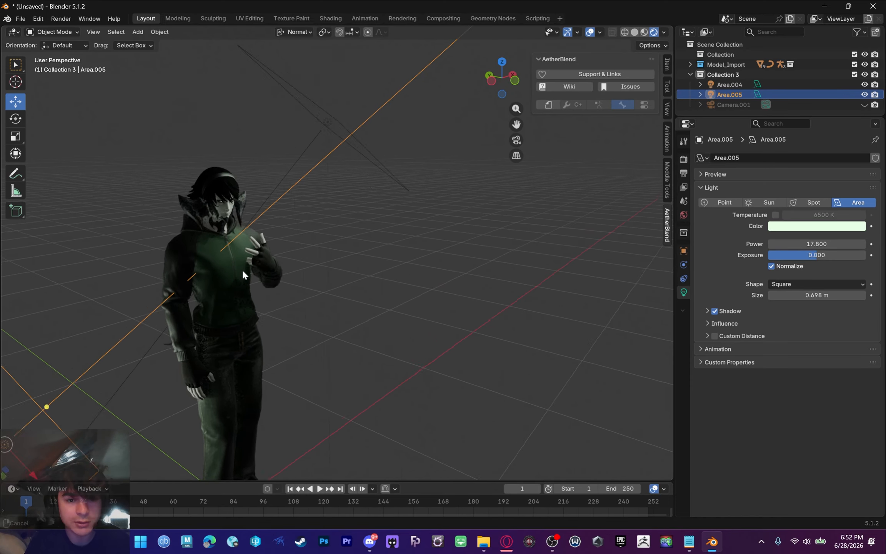
pyautogui.press('KP_0')
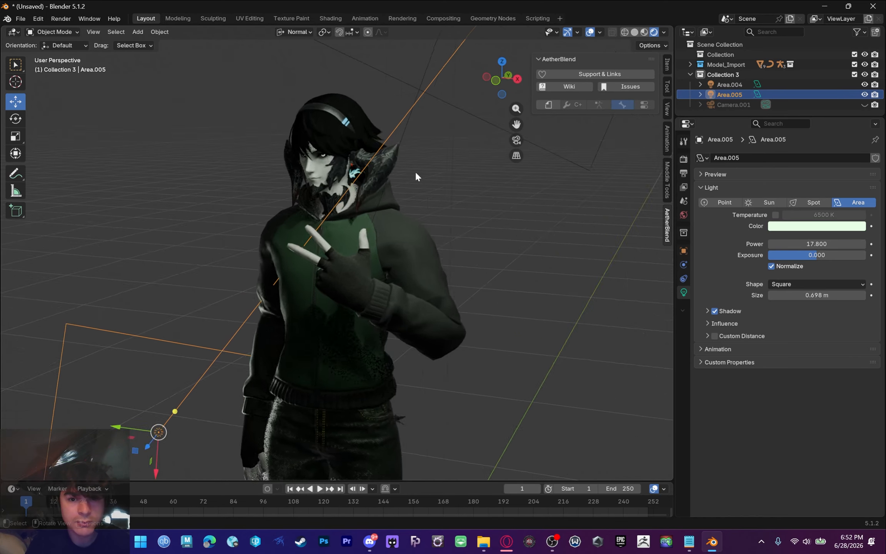
pyautogui.scroll(6, 327, 204)
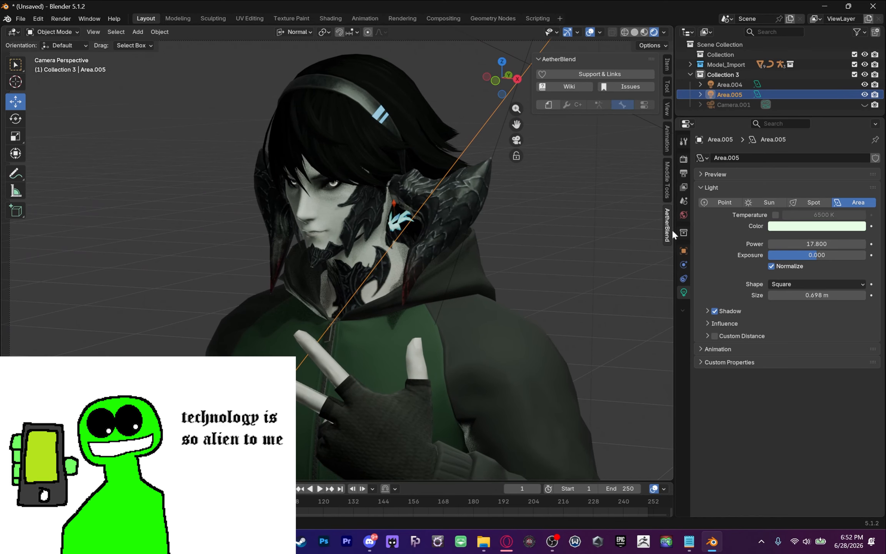
pyautogui.click(841, 227)
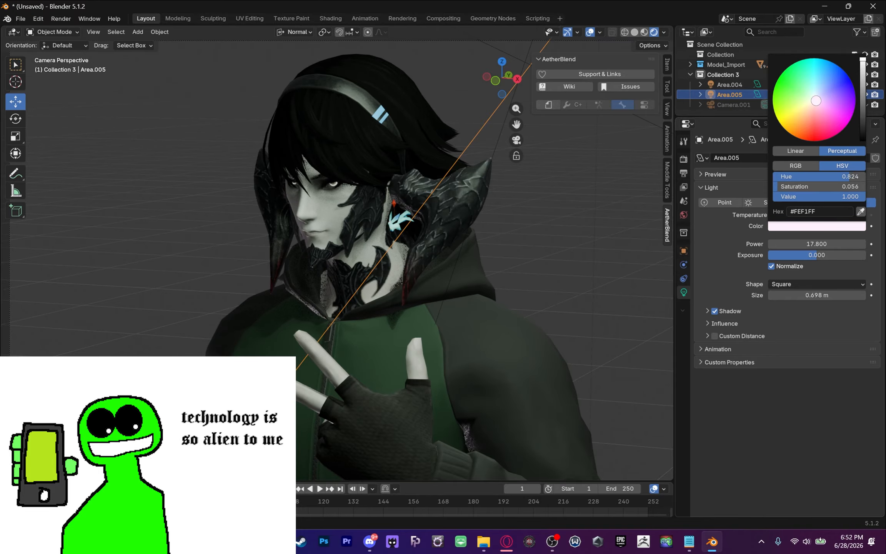
pyautogui.click(814, 100)
pyautogui.scroll(-4, 532, 184)
# Change the upper area light's color to near-white #FEFFFD and check the face up close
pyautogui.click(730, 84)
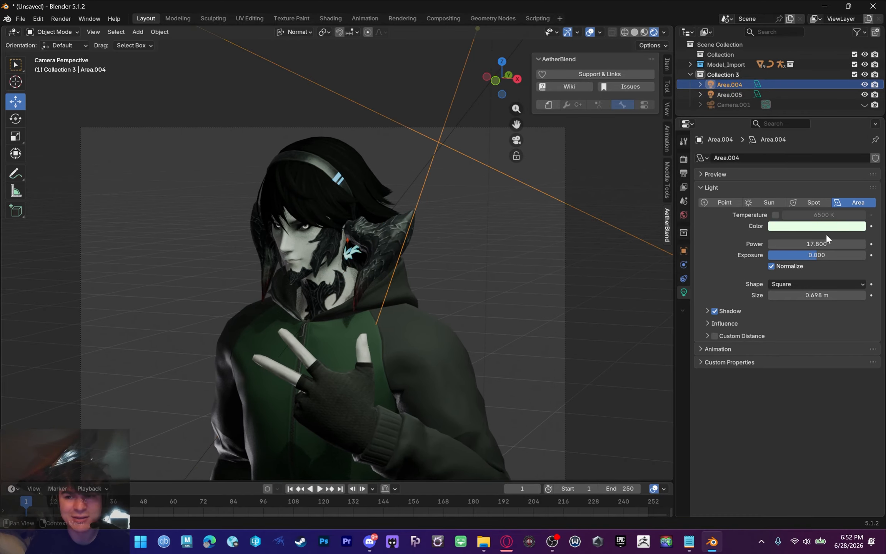
pyautogui.click(823, 227)
pyautogui.moveTo(813, 97); pyautogui.dragTo(814, 99)
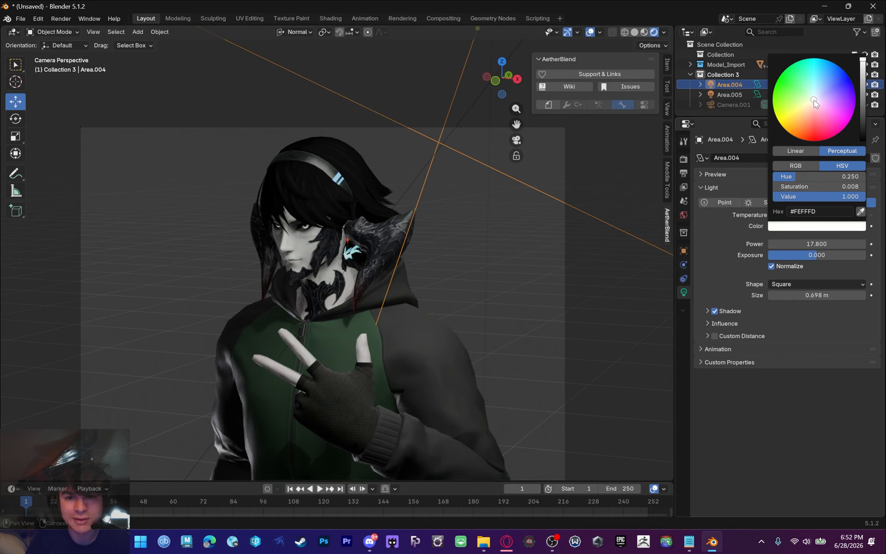
pyautogui.scroll(6, 416, 237)
pyautogui.scroll(-3, 427, 231)
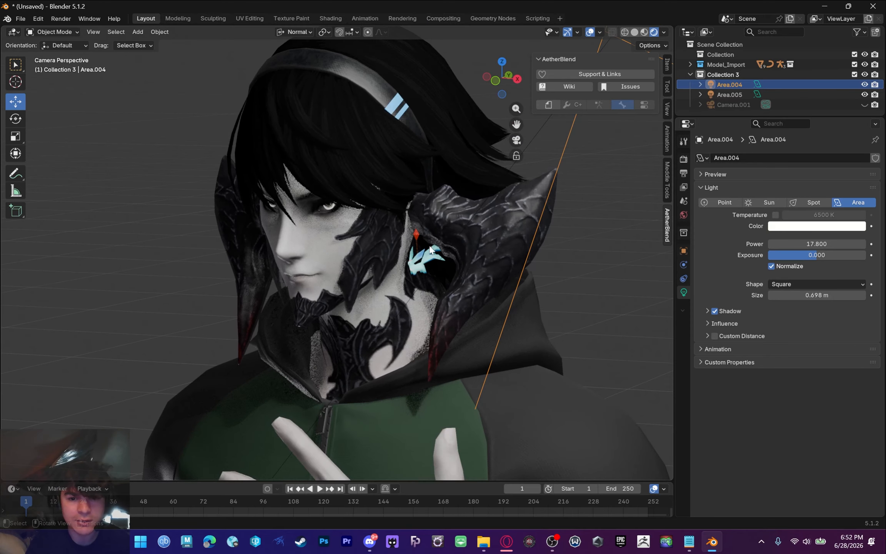
# Change the upper area light's color to light blue
pyautogui.click(829, 227)
pyautogui.moveTo(822, 112); pyautogui.dragTo(822, 89)
pyautogui.scroll(-5, 484, 283)
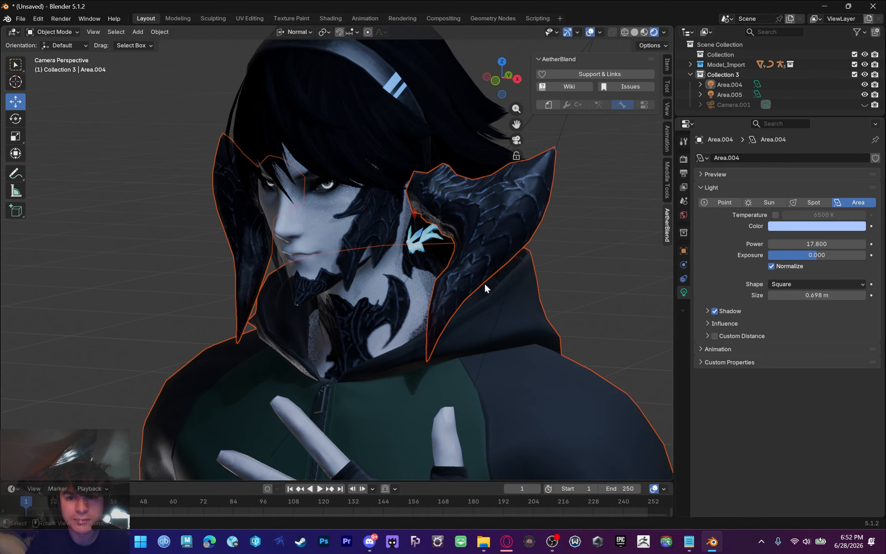
pyautogui.scroll(-3, 488, 237)
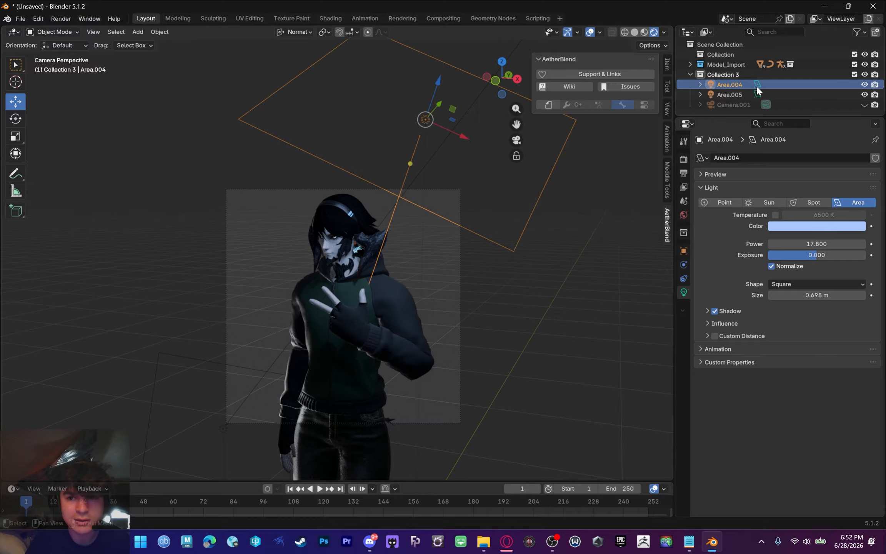
# Change the lower area light's color to saturated pink and check the rim lighting on the face and shoulder
pyautogui.click(726, 94)
pyautogui.click(829, 227)
pyautogui.moveTo(822, 117)
pyautogui.mouseDown()
pyautogui.moveTo(830, 104)
pyautogui.moveTo(830, 118)
pyautogui.mouseUp()
pyautogui.scroll(3, 397, 338)
pyautogui.scroll(5, 396, 336)
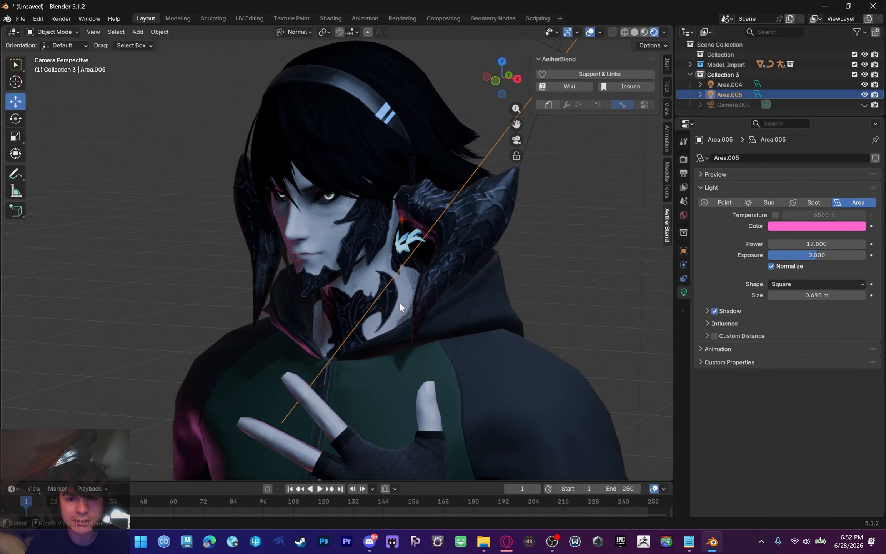
pyautogui.scroll(-4, 379, 312)
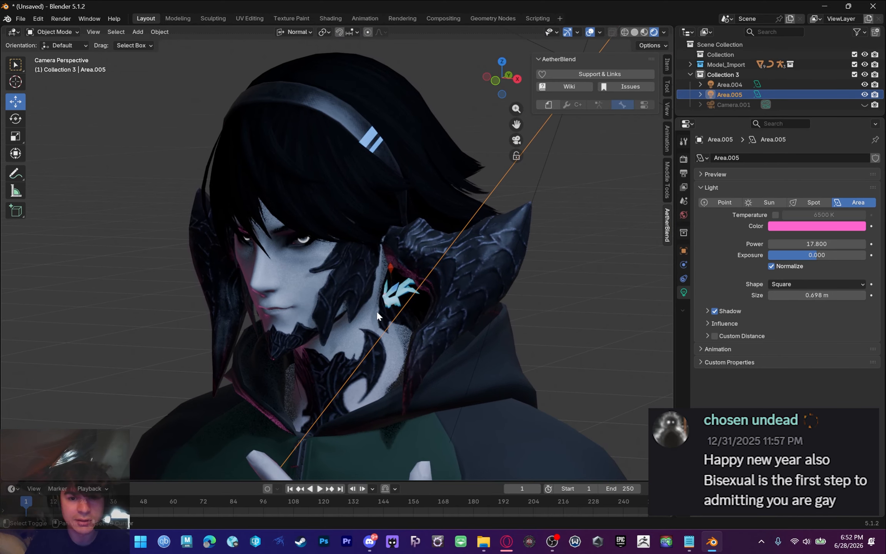
# Examine the pink and blue lighting on the face up close, and the whole portrait through the camera
pyautogui.scroll(7, 305, 298)
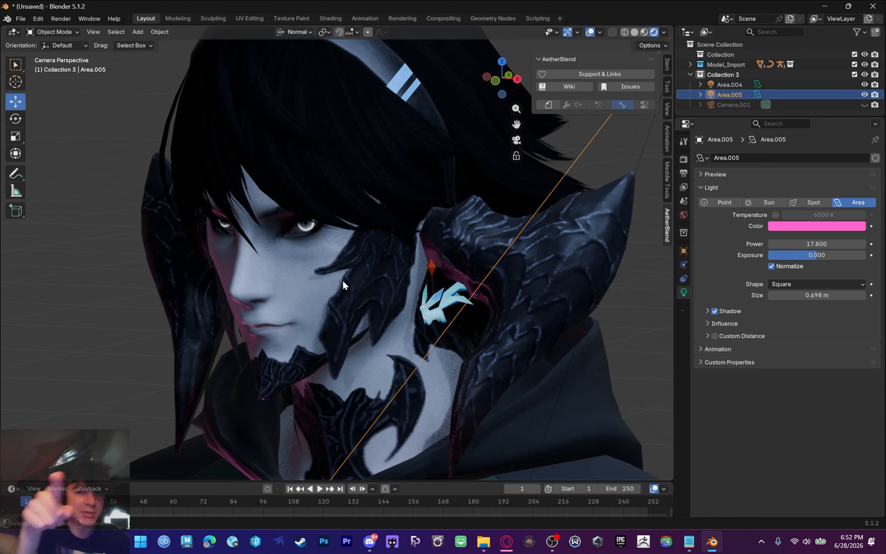
pyautogui.scroll(-4, 359, 273)
pyautogui.click(576, 246)
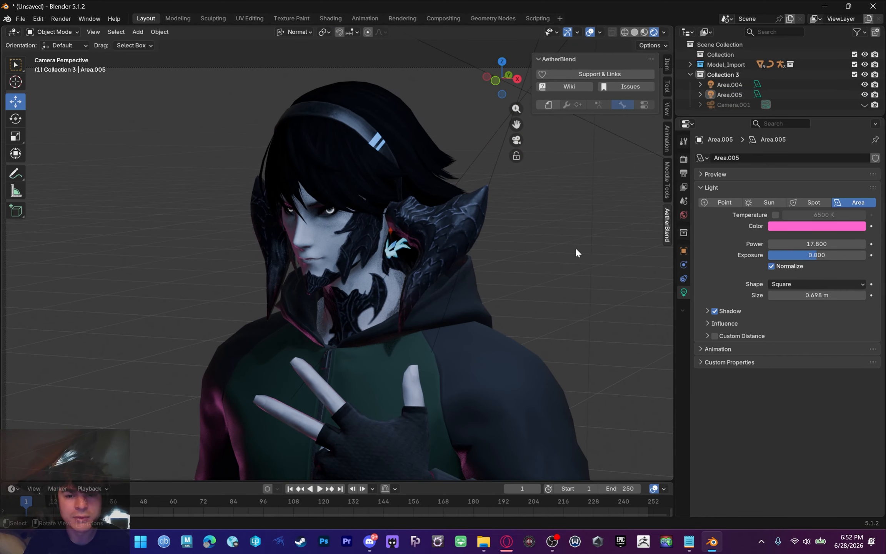
pyautogui.scroll(6, 370, 237)
pyautogui.scroll(-7, 372, 282)
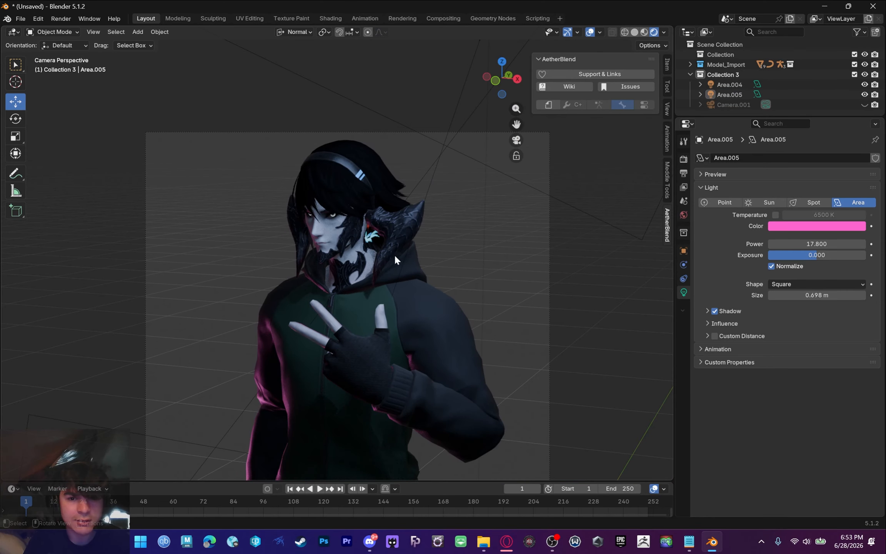
pyautogui.keyDown('shift'); pyautogui.moveTo(395, 254); pyautogui.dragTo(386, 240, button='middle'); pyautogui.keyUp('shift')
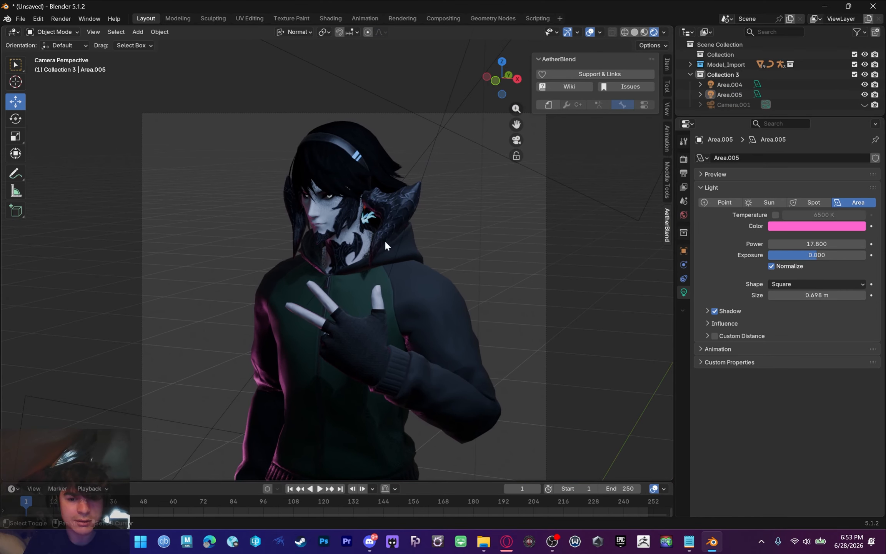
# Fine-tune the upper area light's color to a pale periwinkle blue and deselect the light
pyautogui.click(739, 94)
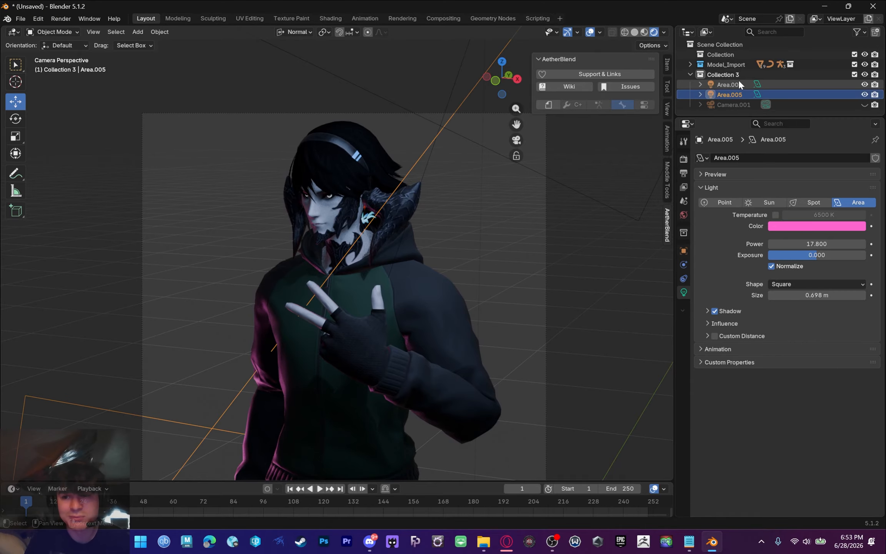
pyautogui.click(739, 83)
pyautogui.click(815, 226)
pyautogui.moveTo(822, 88)
pyautogui.mouseDown()
pyautogui.moveTo(817, 93)
pyautogui.moveTo(822, 88)
pyautogui.mouseUp()
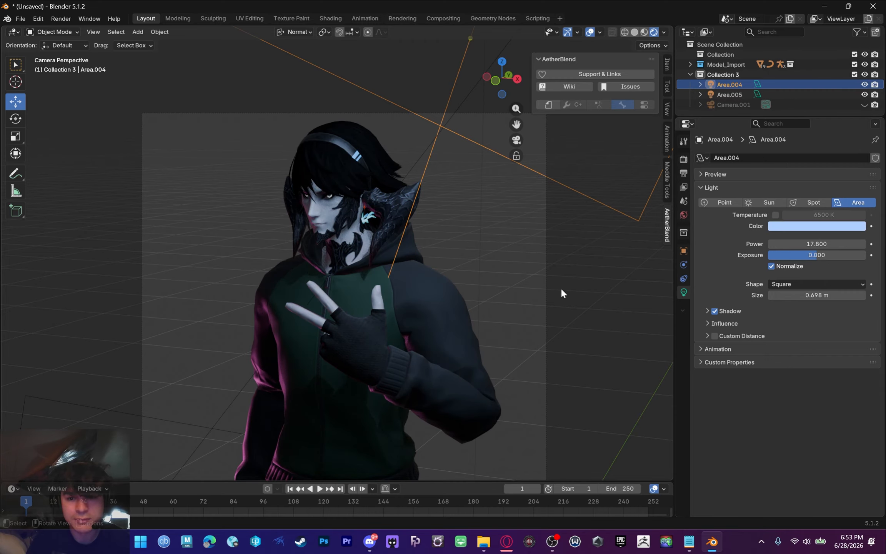
pyautogui.click(550, 296)
# Check the lit character in a free perspective and through the camera, both close up and fully framed
pyautogui.press('KP_0')
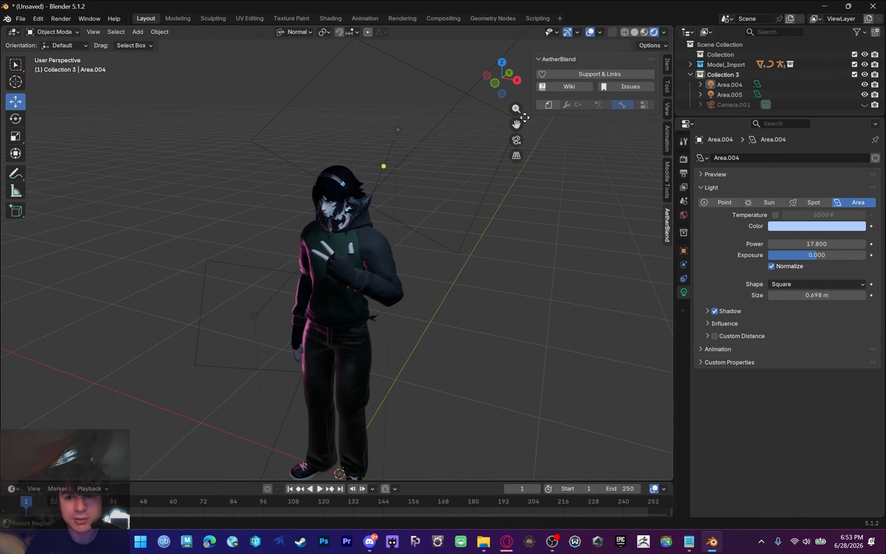
pyautogui.click(516, 140)
pyautogui.scroll(3, 411, 257)
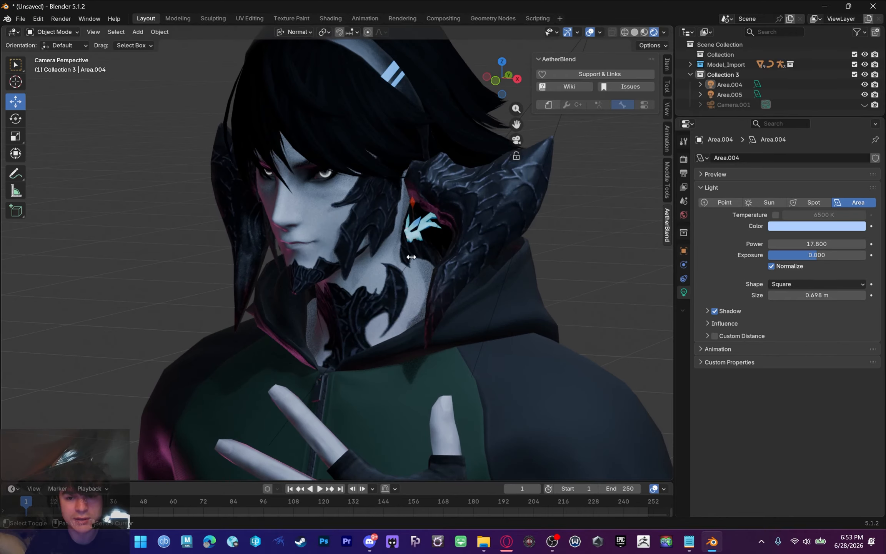
pyautogui.scroll(-6, 412, 257)
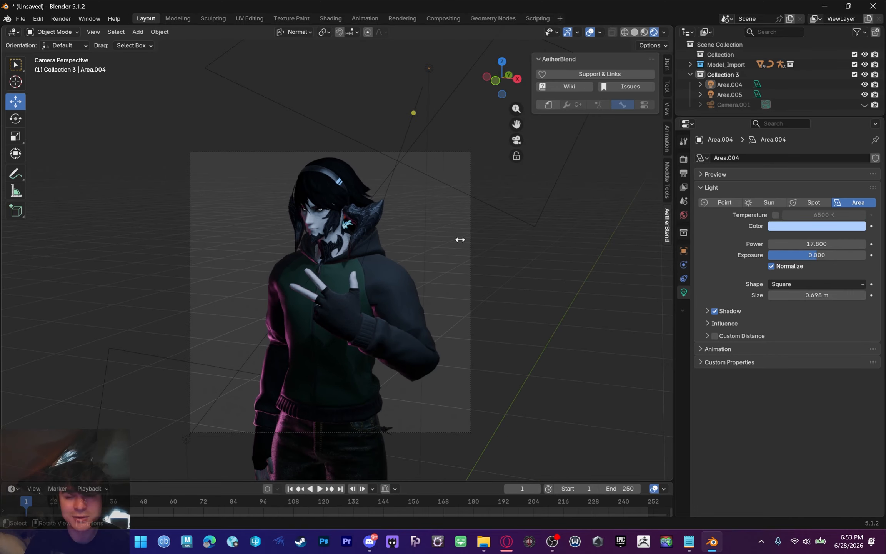
pyautogui.keyDown('shift'); pyautogui.scroll(-2, 460, 239); pyautogui.keyUp('shift')
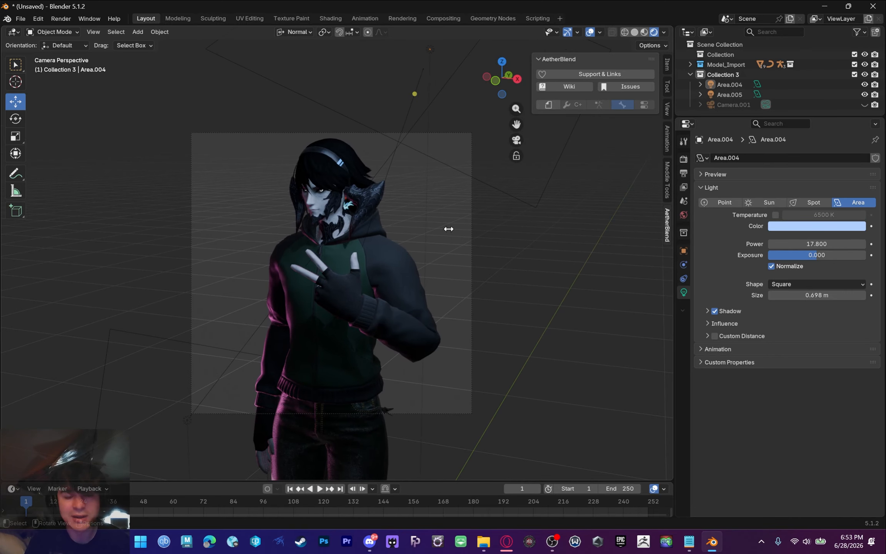
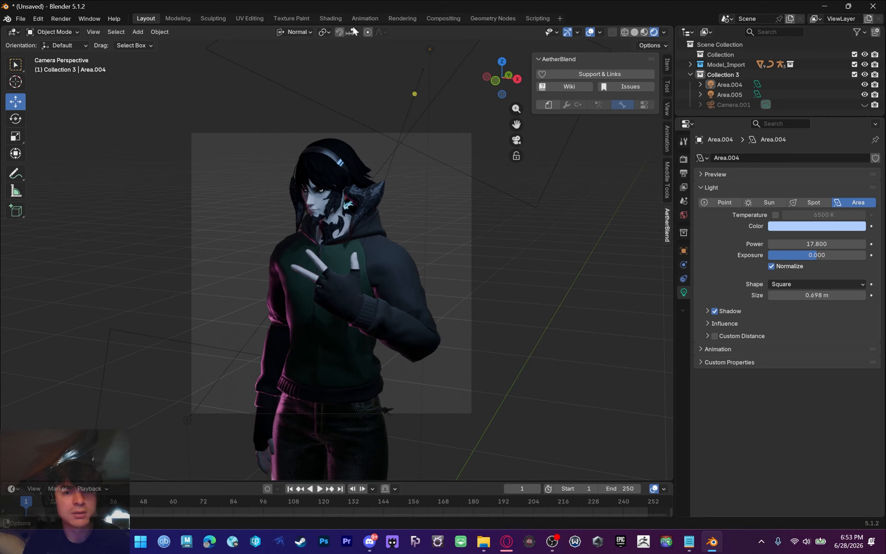
# Open the Compositing workspace and tidy the Glare, Group Output and Viewer nodes into a row with the Vignette node
pyautogui.click(432, 18)
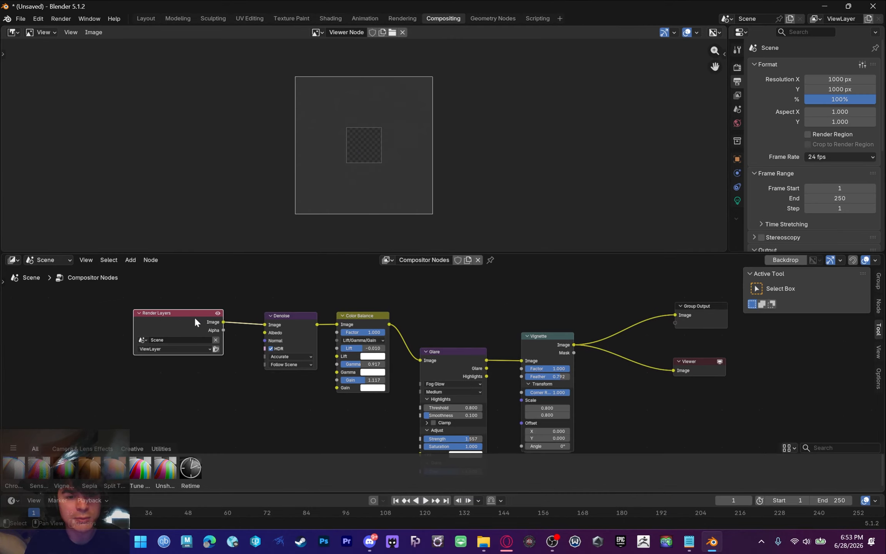
pyautogui.moveTo(450, 351); pyautogui.dragTo(530, 303)
pyautogui.moveTo(705, 313); pyautogui.dragTo(684, 316)
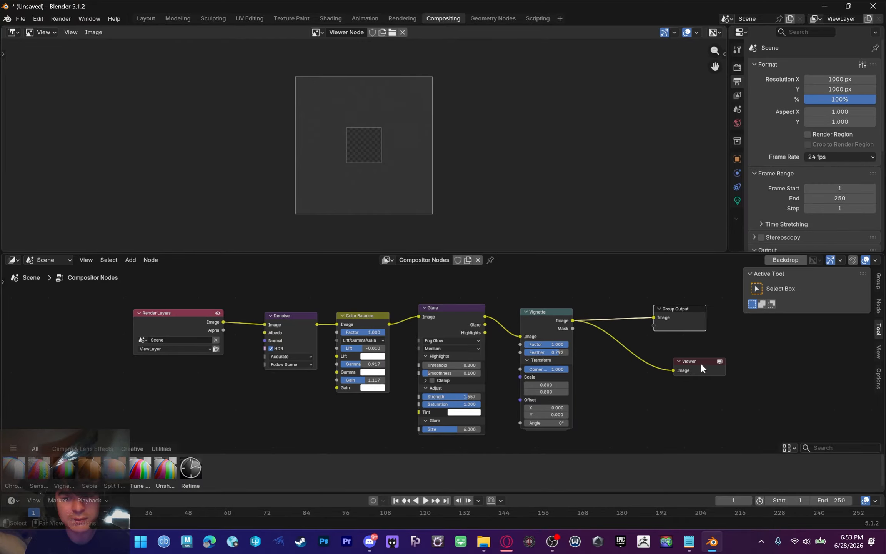
pyautogui.moveTo(702, 364); pyautogui.dragTo(692, 354)
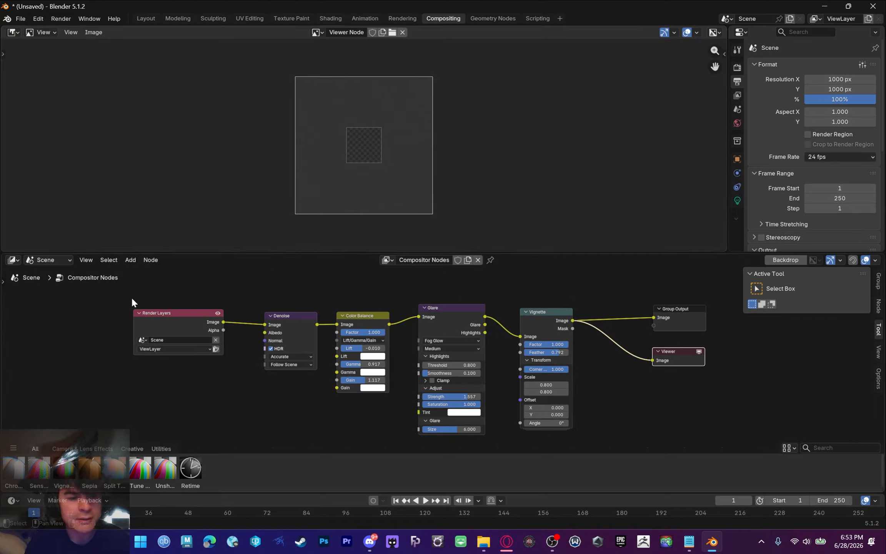
# Examine the compositor node chain from Render Layers to Viewer and the Viewer Node image
pyautogui.scroll(2, 226, 303)
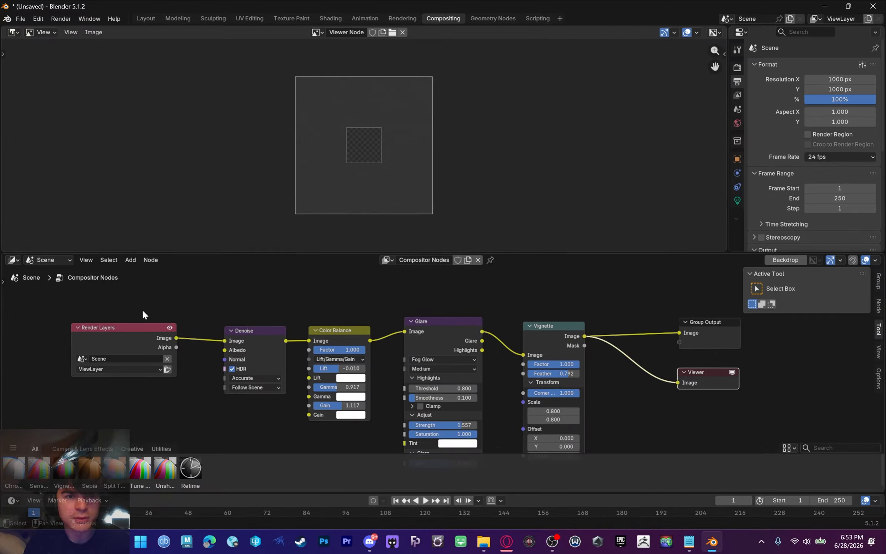
pyautogui.moveTo(143, 311); pyautogui.dragTo(622, 409)
pyautogui.scroll(1, 193, 325)
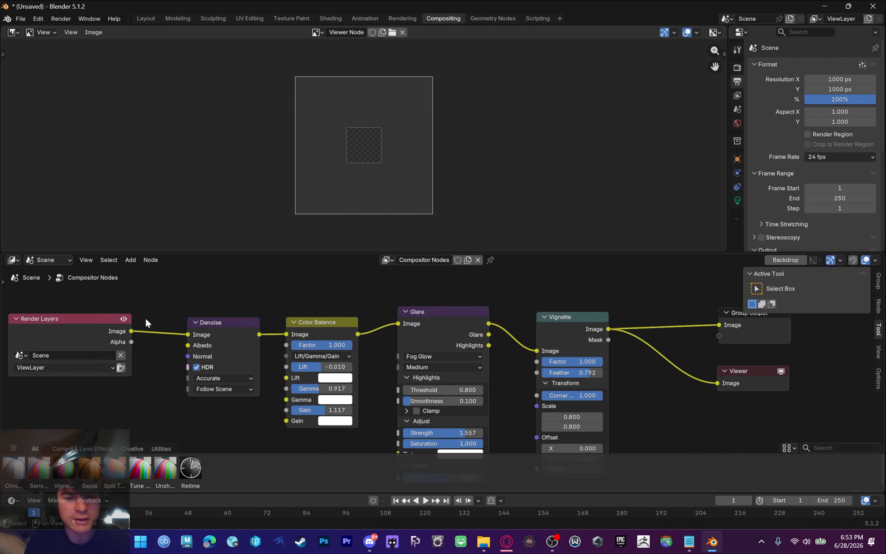
pyautogui.click(413, 322)
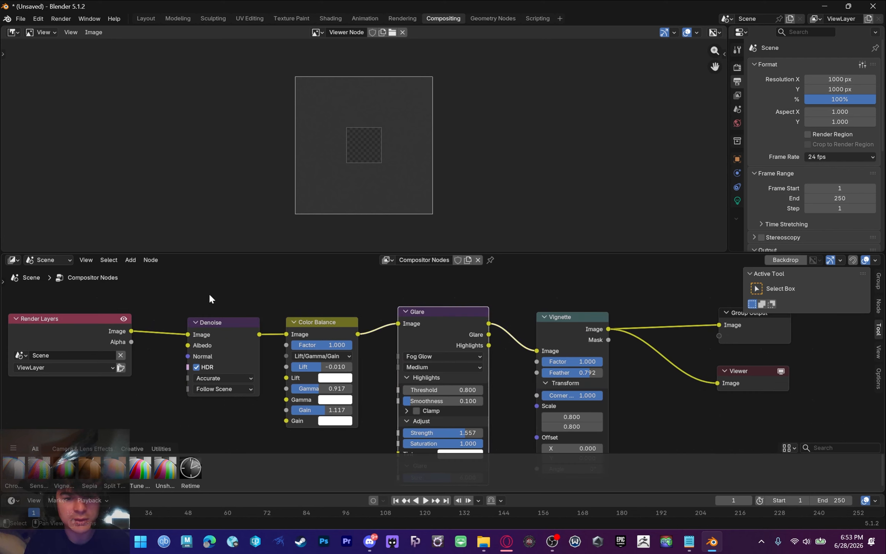
pyautogui.moveTo(210, 295); pyautogui.dragTo(238, 299, button='middle')
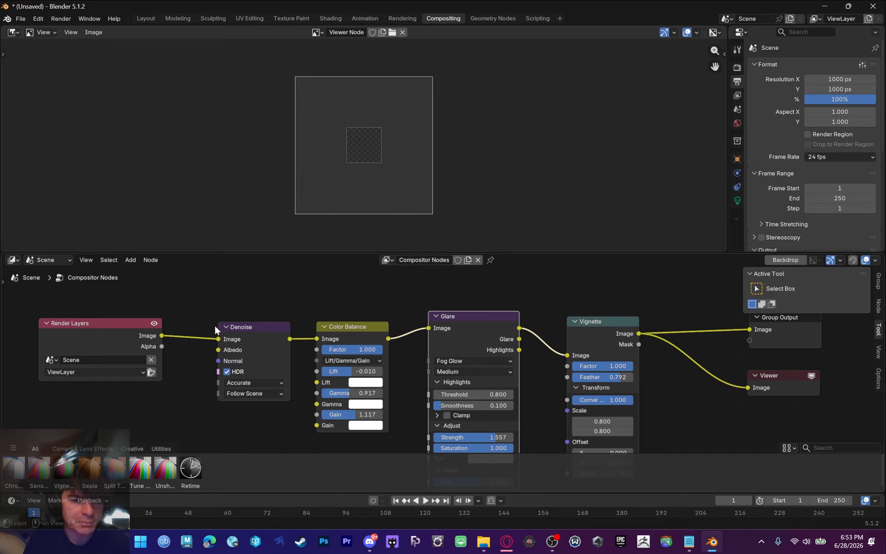
pyautogui.scroll(2, 371, 152)
pyautogui.scroll(-2, 362, 139)
pyautogui.scroll(2, 356, 103)
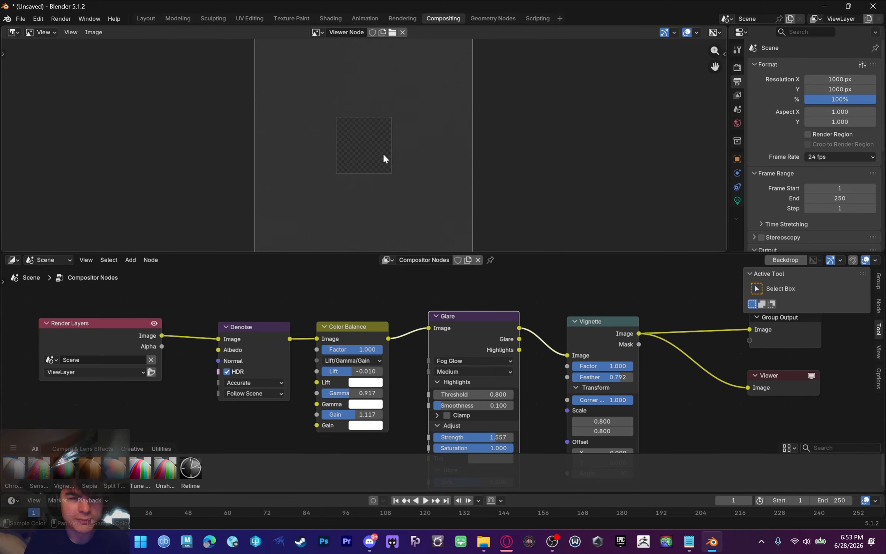
pyautogui.scroll(-2, 369, 161)
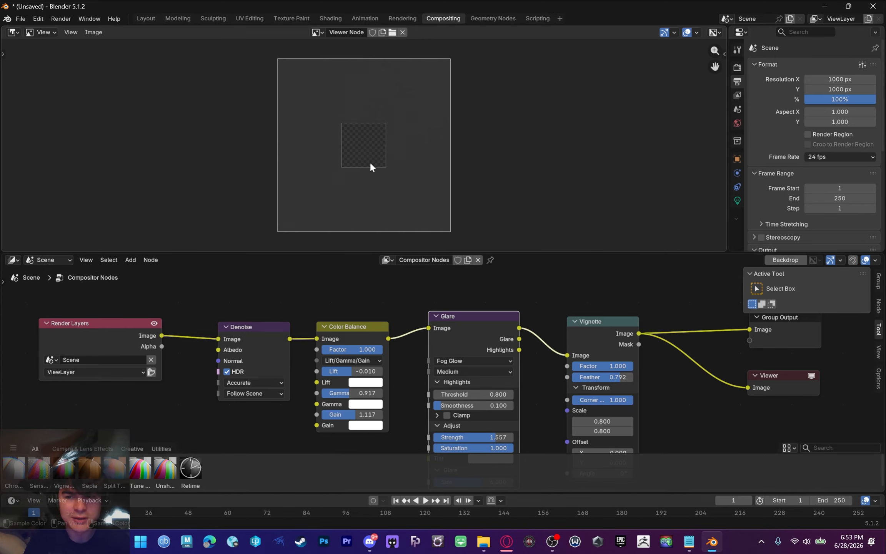
# Reposition the Group Output and Viewer nodes one above the other at the chain's end and check the Viewer Node image
pyautogui.moveTo(791, 338); pyautogui.dragTo(781, 376)
pyautogui.click(794, 377)
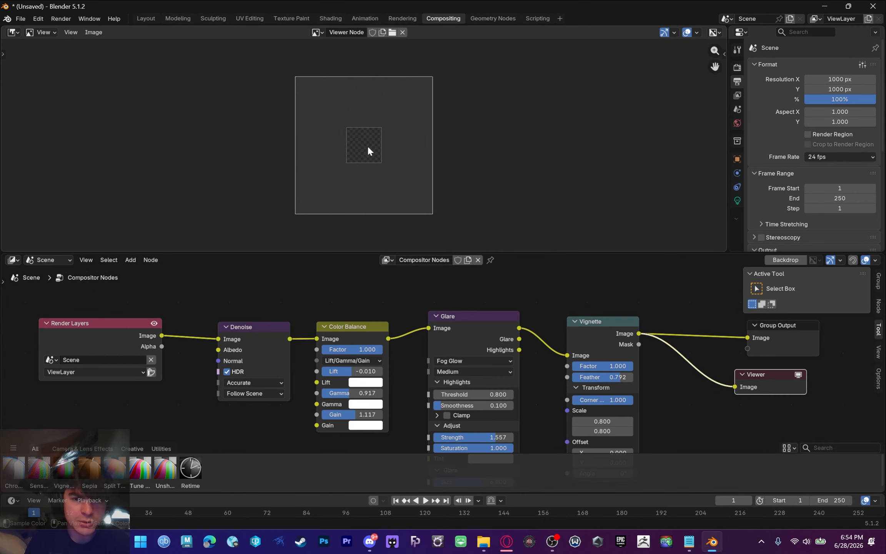
pyautogui.moveTo(368, 150)
pyautogui.mouseDown()
pyautogui.moveTo(359, 135)
pyautogui.moveTo(363, 148)
pyautogui.mouseUp()
pyautogui.scroll(4, 365, 150)
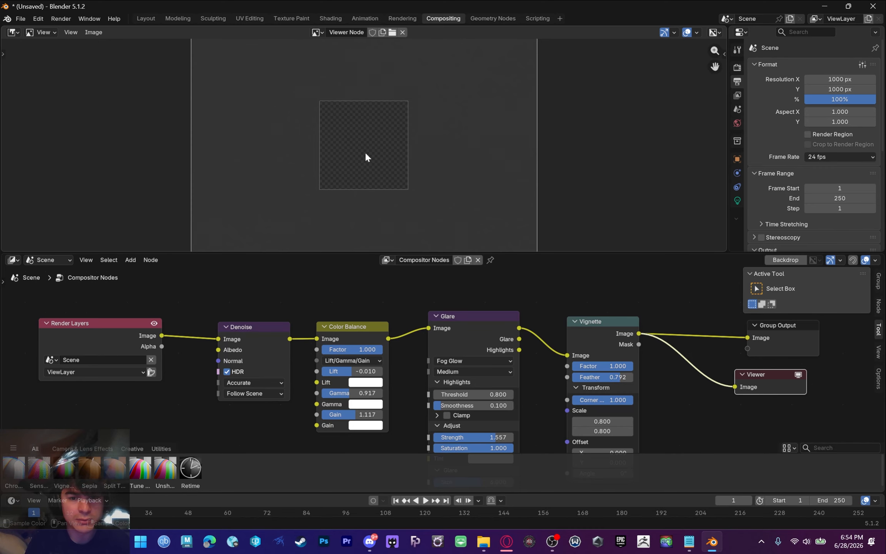
pyautogui.scroll(-3, 365, 153)
# Move the Render Layers node closer to Denoise and reassign Scene as its source, keeping ViewLayer as the layer
pyautogui.moveTo(100, 326); pyautogui.dragTo(119, 324)
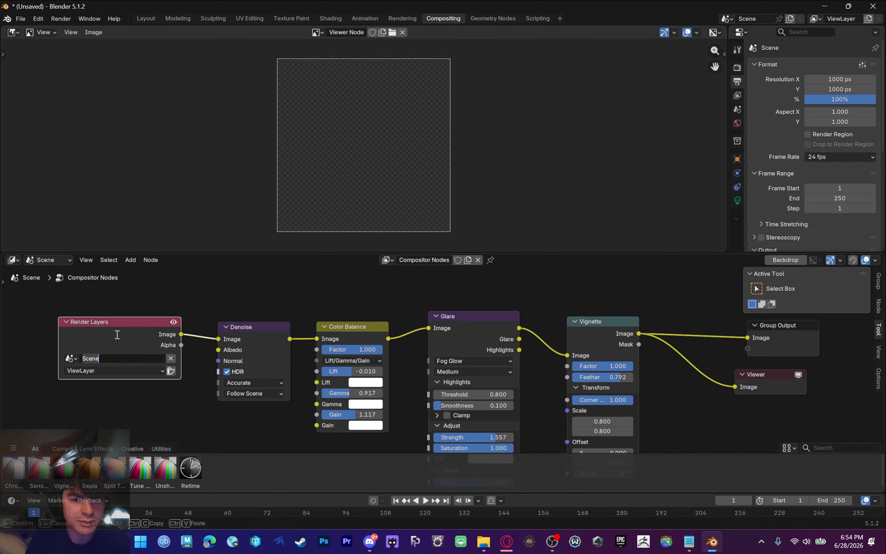
pyautogui.click(171, 358)
pyautogui.click(72, 359)
pyautogui.click(89, 373)
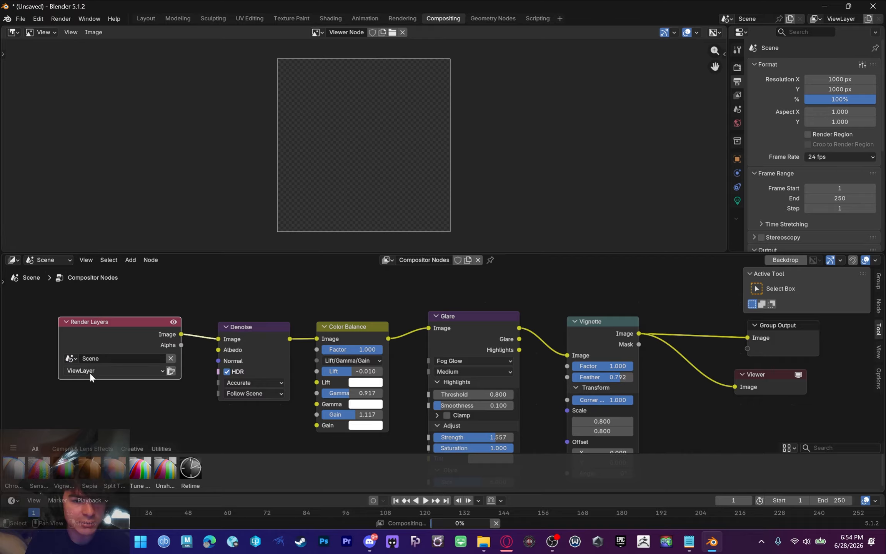
pyautogui.click(120, 370)
pyautogui.press('Escape')
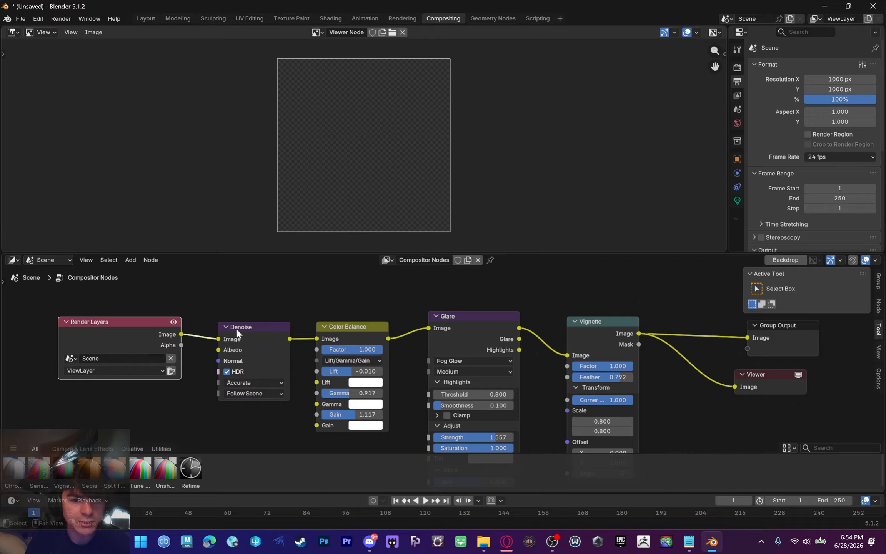
# Move the Denoise node slightly up between Render Layers and Color Balance
pyautogui.moveTo(237, 326); pyautogui.dragTo(233, 316)
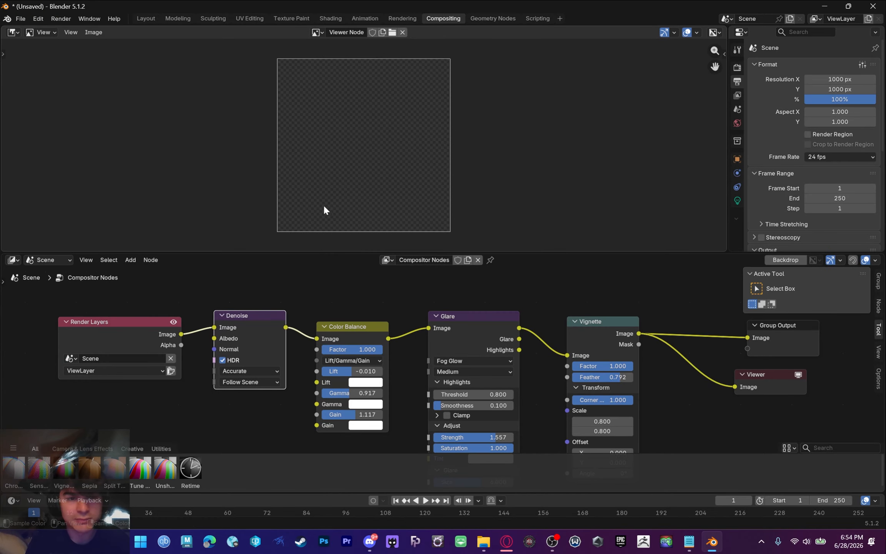
pyautogui.scroll(-2, 346, 192)
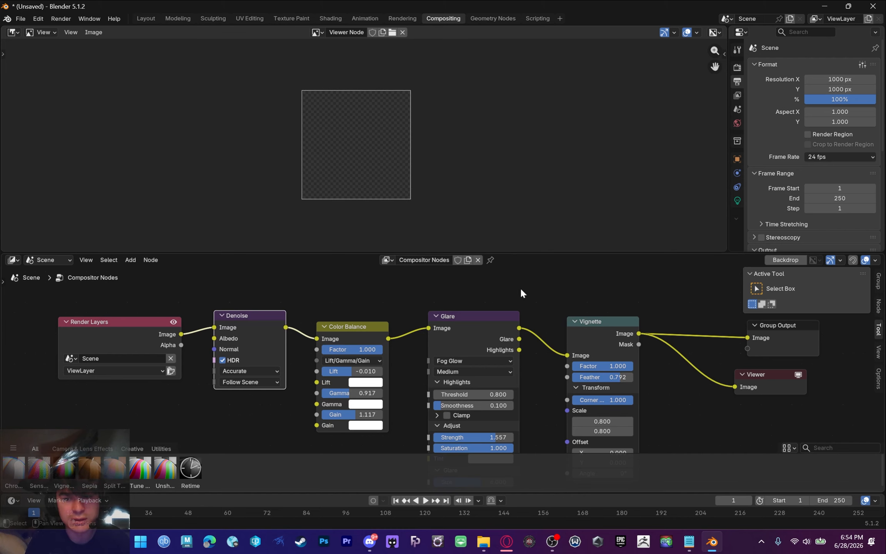
pyautogui.moveTo(522, 293); pyautogui.dragTo(440, 292, button='middle')
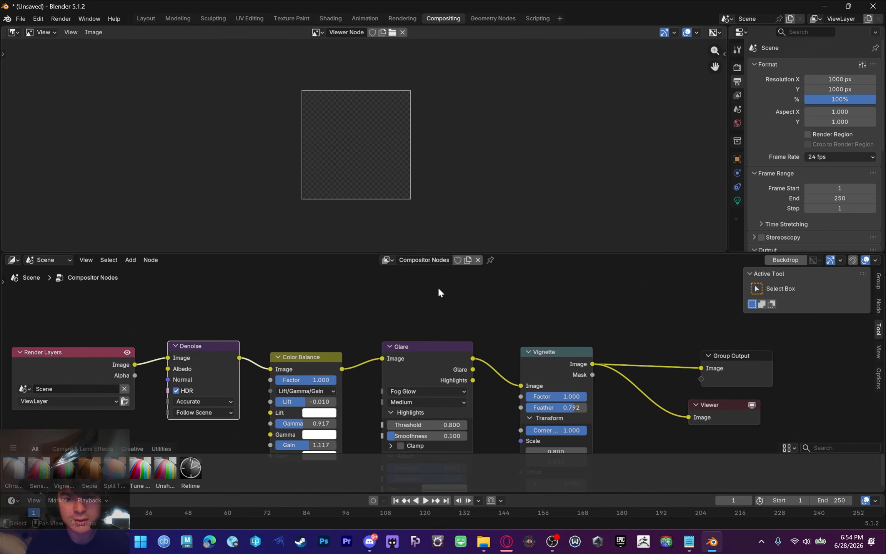
# Try showing the Vignette node tree instead of Compositor Nodes, and undo the switch
pyautogui.click(386, 260)
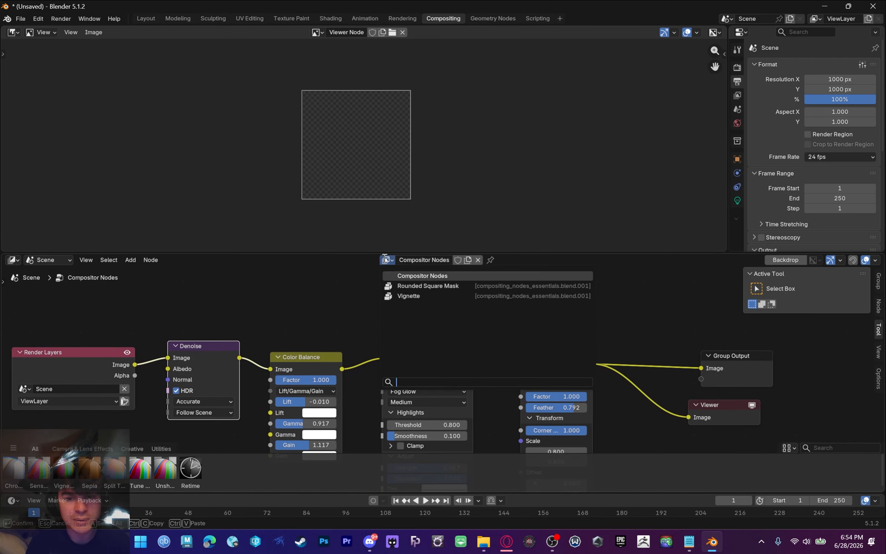
pyautogui.click(400, 295)
pyautogui.hotkey('ctrl', 'z')
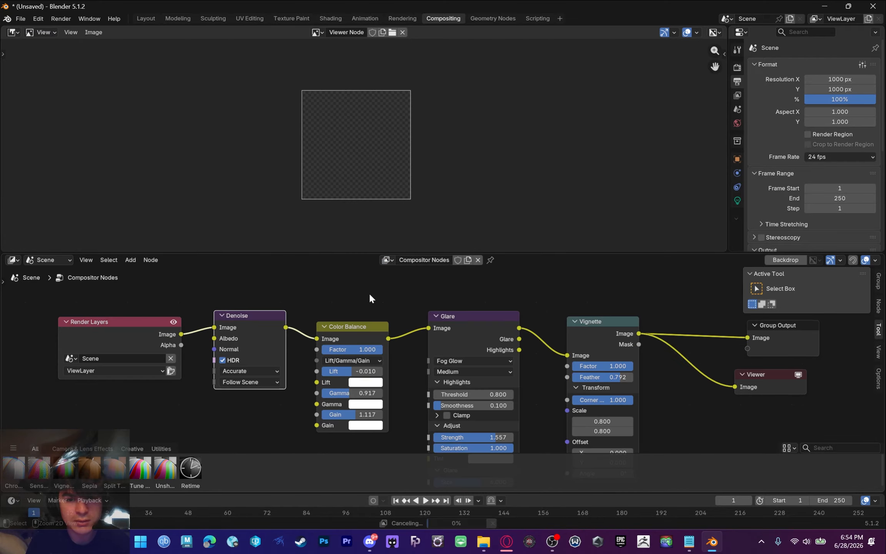
# Move the Vignette node slightly up, look briefly inside its node group, and deselect it
pyautogui.moveTo(405, 289); pyautogui.dragTo(336, 280, button='middle')
pyautogui.scroll(-2, 338, 281)
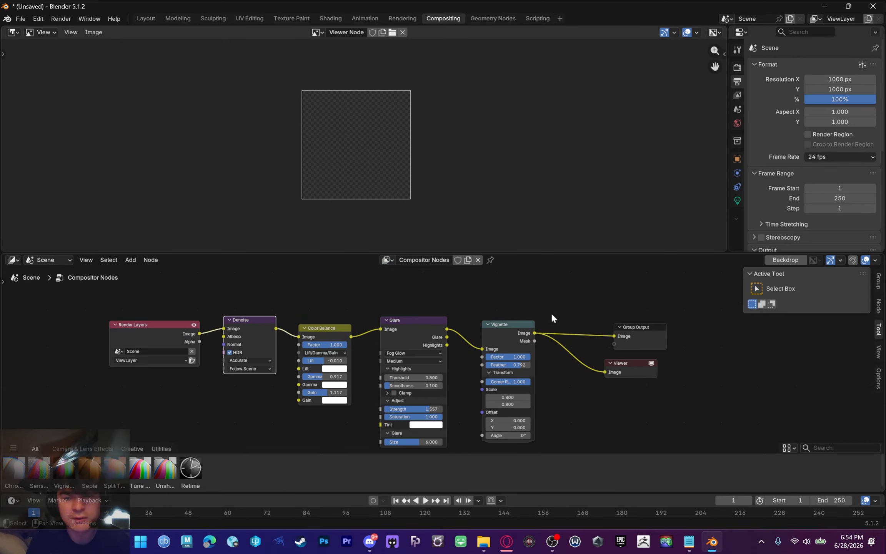
pyautogui.moveTo(510, 325); pyautogui.dragTo(508, 323)
pyautogui.press('Tab')
pyautogui.press('Tab')
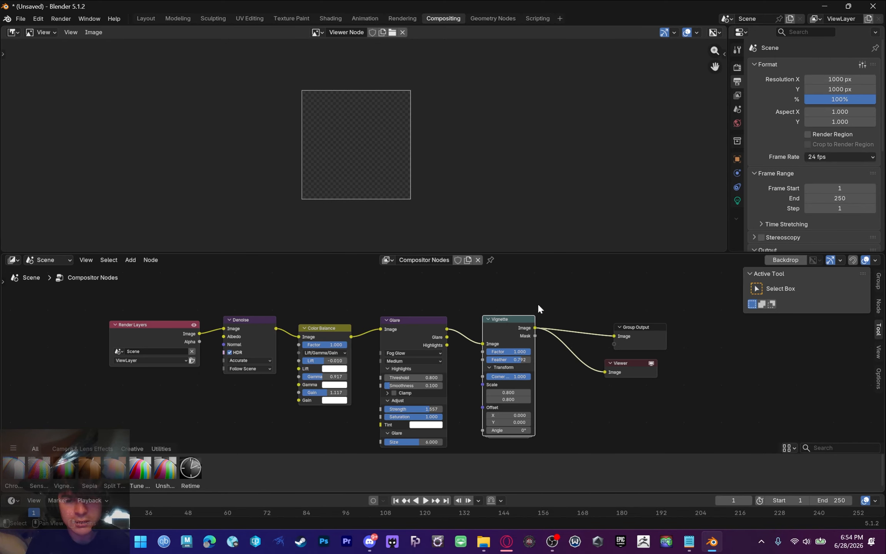
pyautogui.click(584, 304)
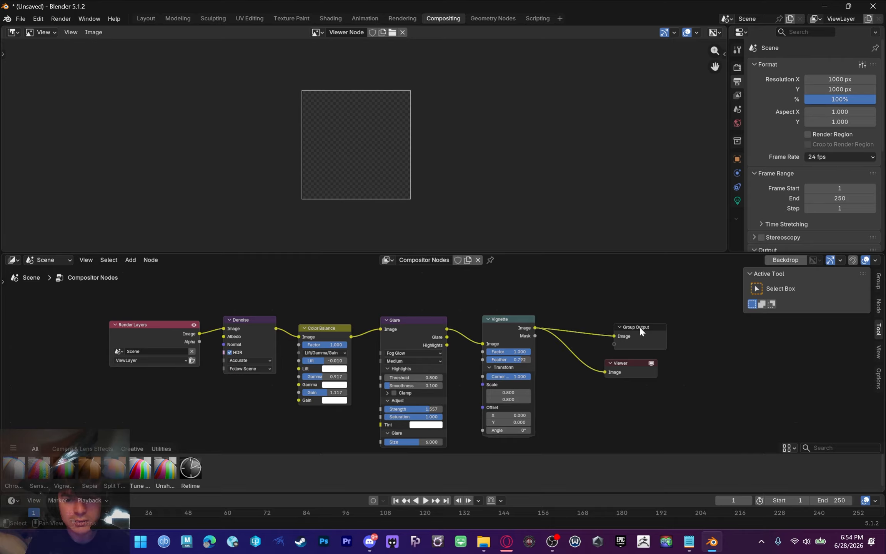
pyautogui.hotkey('shift', 'a')
pyautogui.click(506, 291)
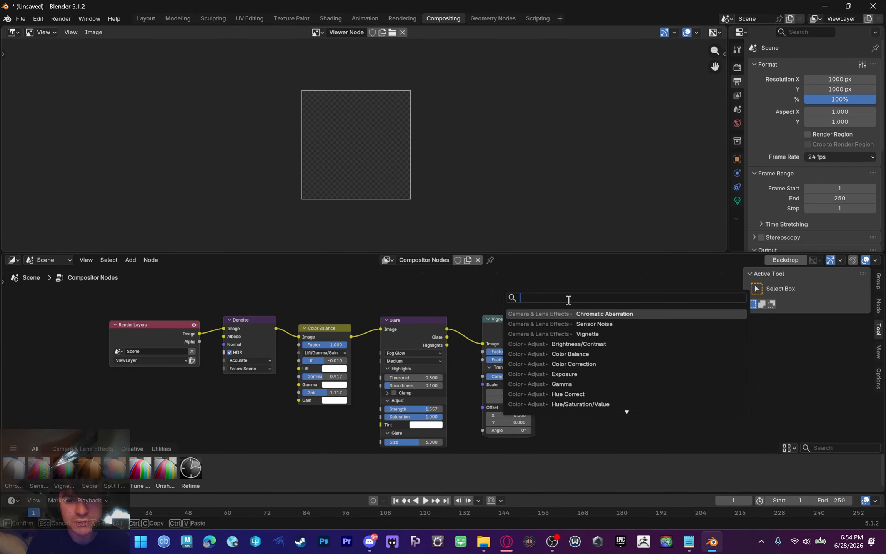
pyautogui.click(325, 300)
# Line up the Render Layers and Color Balance nodes with the Denoise and Glare nodes
pyautogui.moveTo(279, 301)
pyautogui.mouseDown(button='middle')
pyautogui.moveTo(315, 301)
pyautogui.moveTo(294, 308)
pyautogui.mouseUp(button='middle')
pyautogui.moveTo(188, 330); pyautogui.dragTo(191, 325)
pyautogui.moveTo(355, 332); pyautogui.dragTo(356, 324)
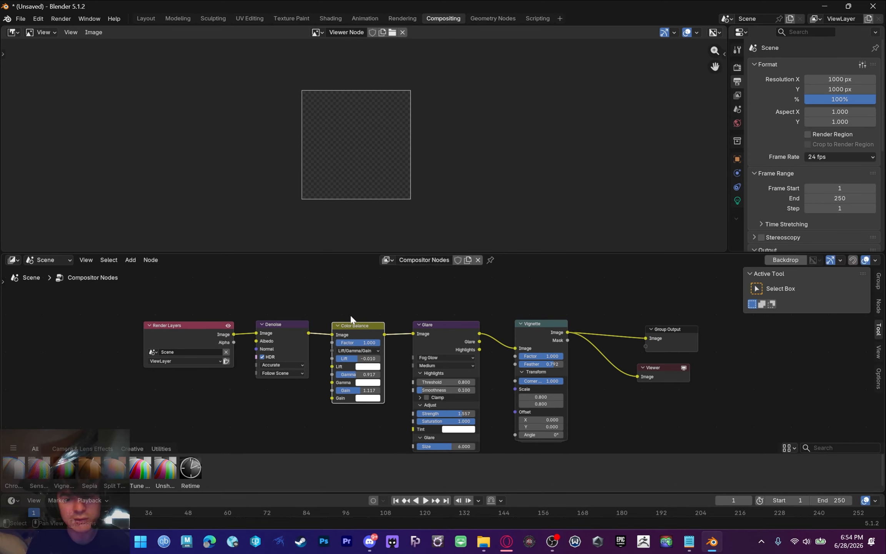
# Move the Render Layers node slightly left, leaving more room before the Denoise node
pyautogui.moveTo(350, 312)
pyautogui.mouseDown(button='middle')
pyautogui.moveTo(309, 304)
pyautogui.moveTo(358, 306)
pyautogui.mouseUp(button='middle')
pyautogui.scroll(1, 302, 296)
pyautogui.scroll(2, 357, 306)
pyautogui.moveTo(104, 352); pyautogui.dragTo(190, 372, button='middle')
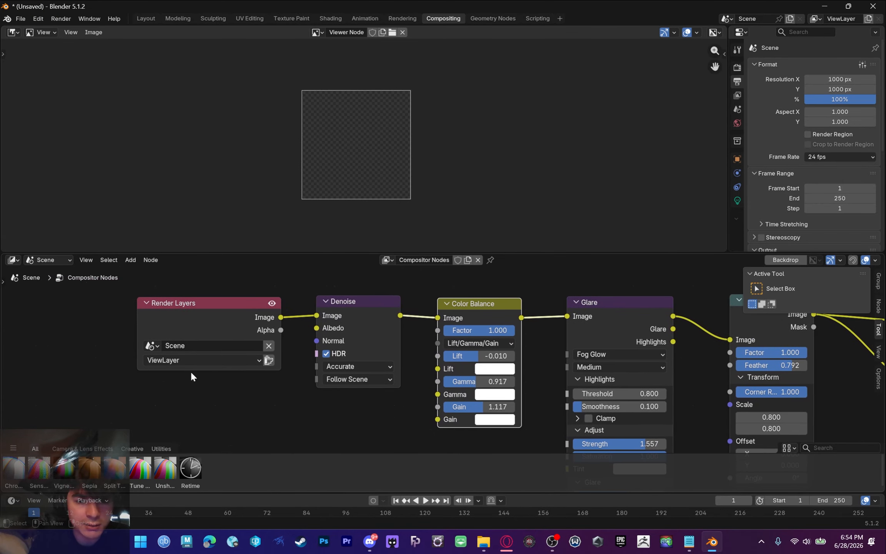
pyautogui.moveTo(182, 314); pyautogui.dragTo(162, 313)
pyautogui.moveTo(277, 337); pyautogui.dragTo(166, 315, button='middle')
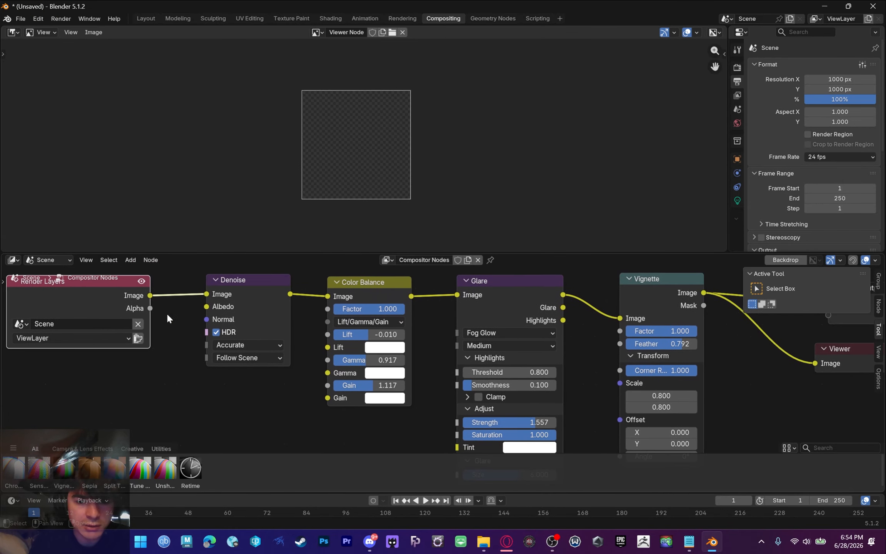
# Nudge the Color Balance and Glare nodes slightly upward in the compositor node chain
pyautogui.click(235, 280)
pyautogui.moveTo(268, 319); pyautogui.dragTo(183, 316, button='middle')
pyautogui.click(273, 289)
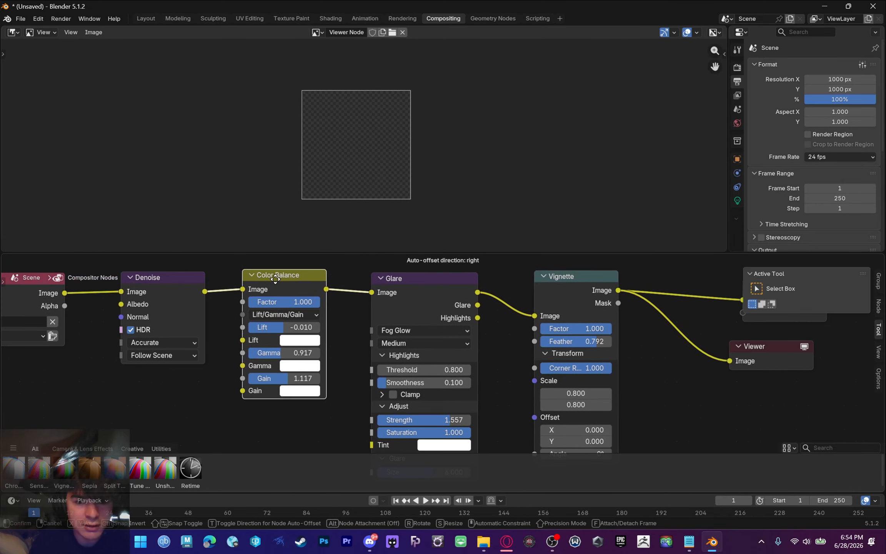
pyautogui.moveTo(333, 332); pyautogui.dragTo(324, 334, button='middle')
pyautogui.keyDown('ctrl'); pyautogui.moveTo(239, 330); pyautogui.dragTo(253, 305, button='middle'); pyautogui.keyUp('ctrl')
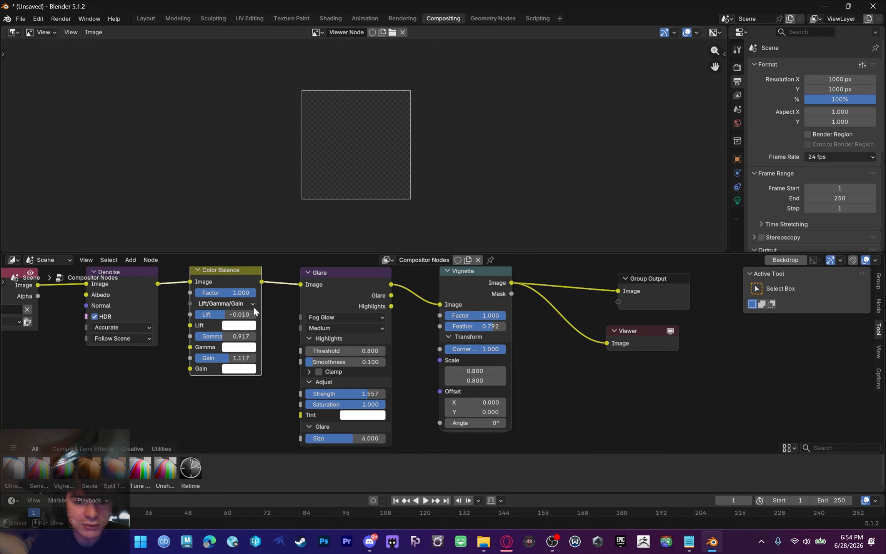
pyautogui.click(323, 285)
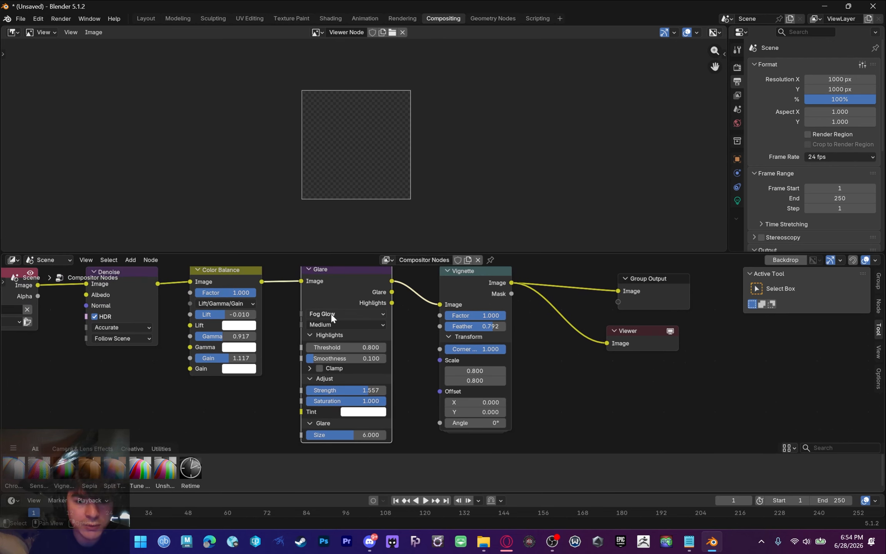
# Review the Glare node's quality options and its highlight, adjust and size settings
pyautogui.click(329, 326)
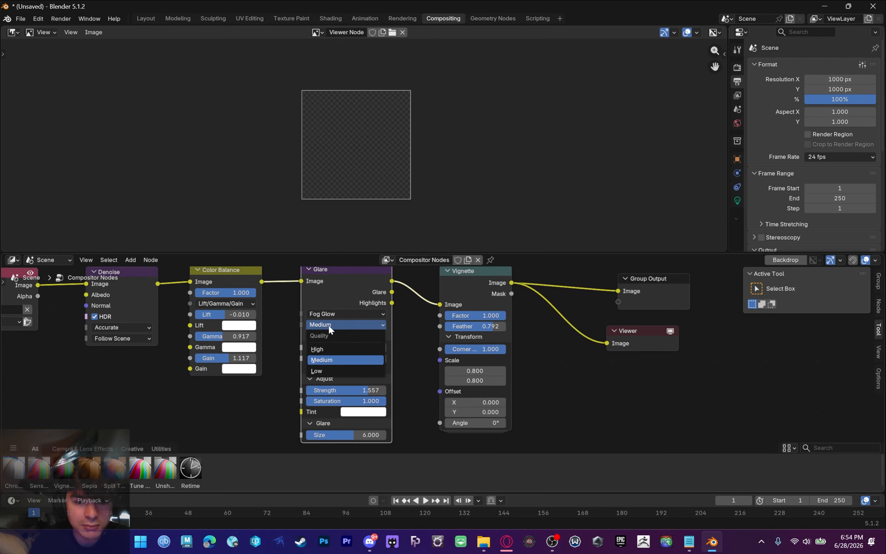
pyautogui.click(329, 326)
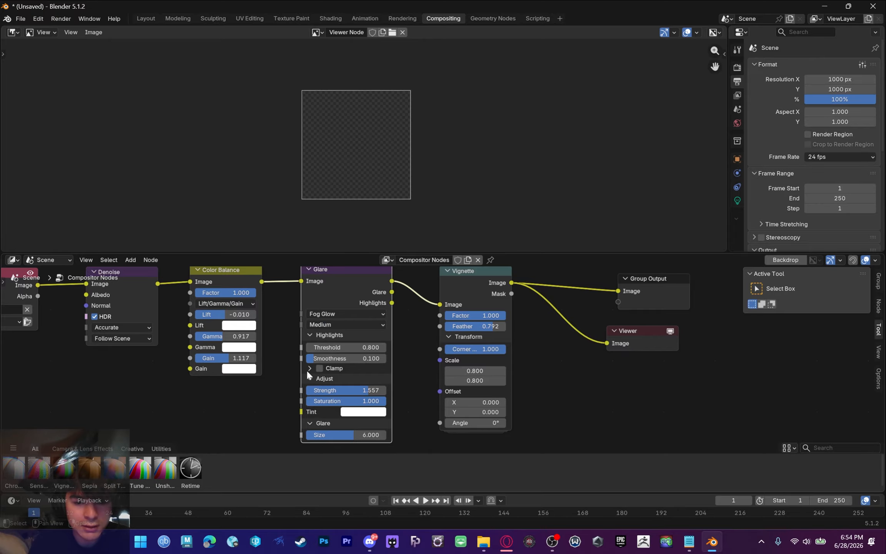
pyautogui.scroll(4, 297, 383)
pyautogui.moveTo(293, 386); pyautogui.dragTo(284, 356, button='middle')
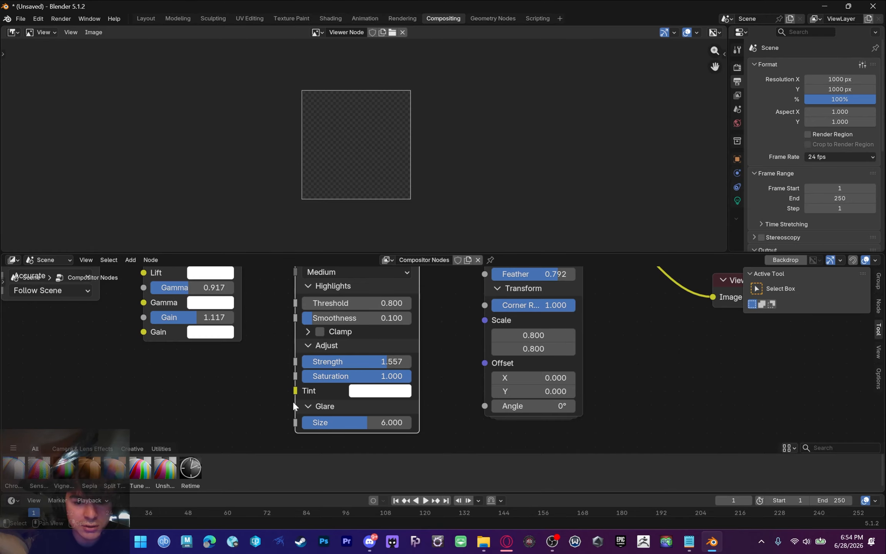
pyautogui.scroll(-1, 293, 392)
pyautogui.scroll(-2, 384, 396)
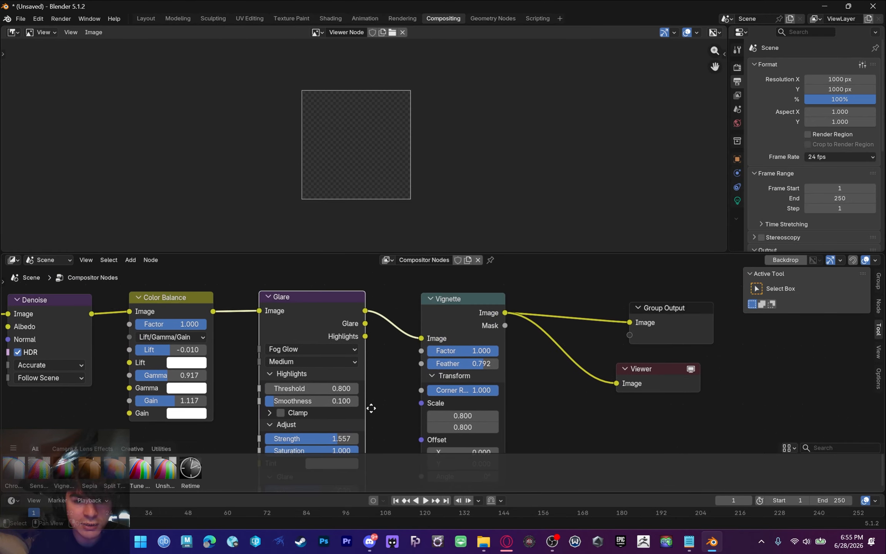
# Move the Vignette node slightly up, and reposition the Group Output and Viewer nodes after it
pyautogui.scroll(1, 368, 377)
pyautogui.scroll(1, 439, 303)
pyautogui.scroll(-1, 447, 307)
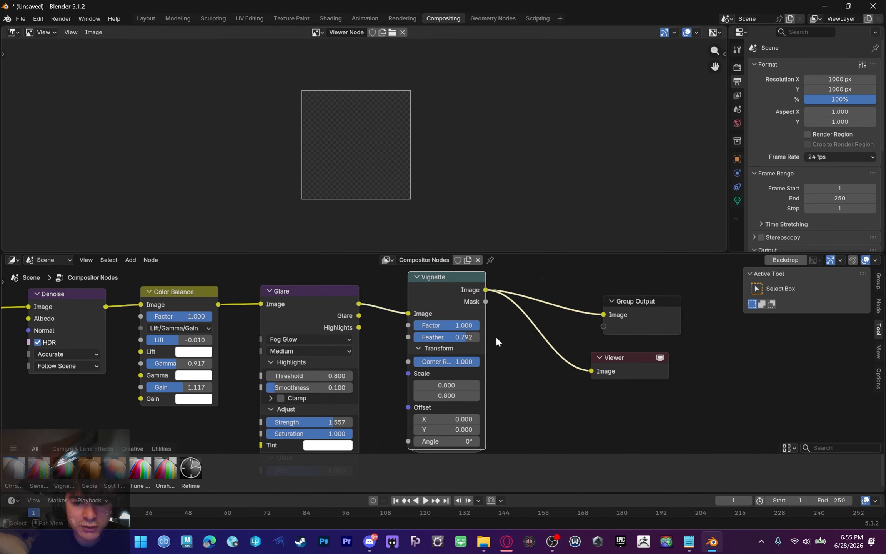
pyautogui.scroll(2, 494, 340)
pyautogui.moveTo(508, 356); pyautogui.dragTo(466, 378, button='middle')
pyautogui.scroll(-1, 485, 371)
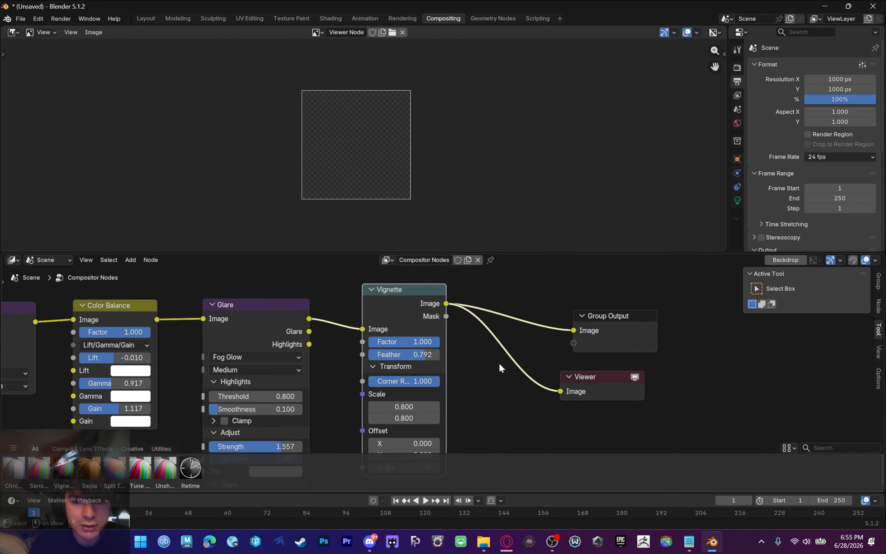
pyautogui.moveTo(613, 323); pyautogui.dragTo(599, 305)
pyautogui.moveTo(595, 372); pyautogui.dragTo(569, 380)
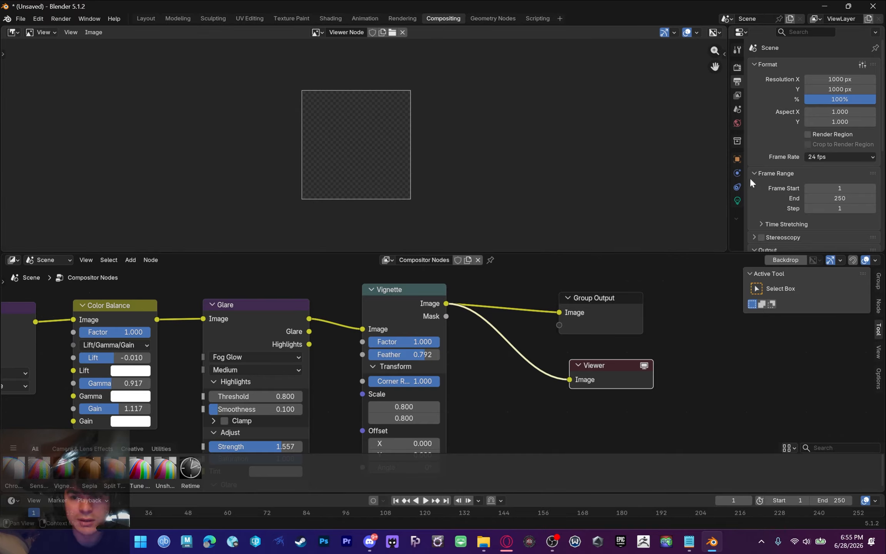
# Return to the Layout workspace and enlarge the Outliner area above the light properties
pyautogui.click(738, 67)
pyautogui.click(737, 82)
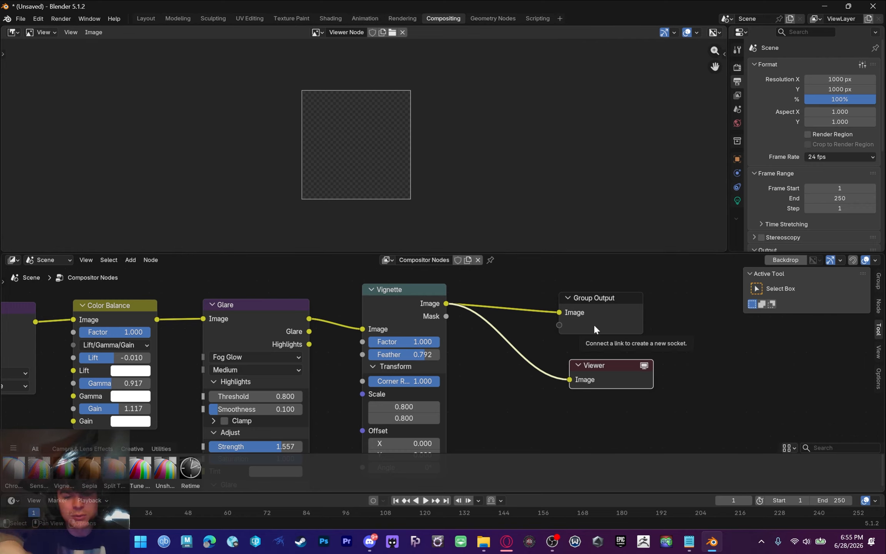
pyautogui.click(147, 20)
pyautogui.scroll(3, 311, 191)
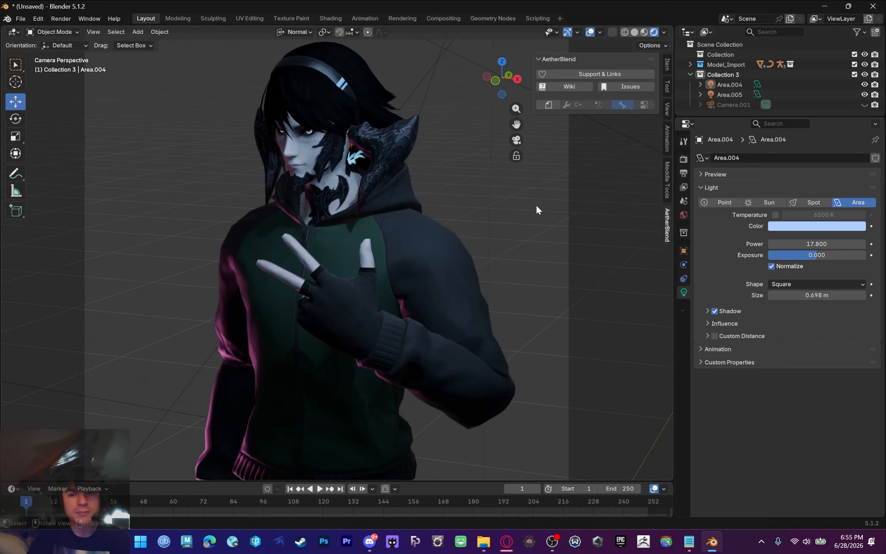
pyautogui.scroll(2, 470, 268)
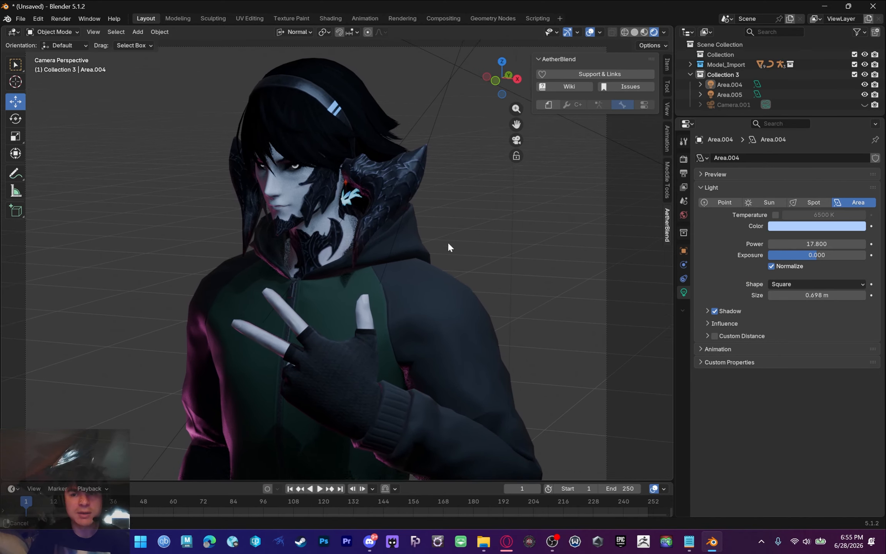
pyautogui.moveTo(725, 117); pyautogui.dragTo(725, 211)
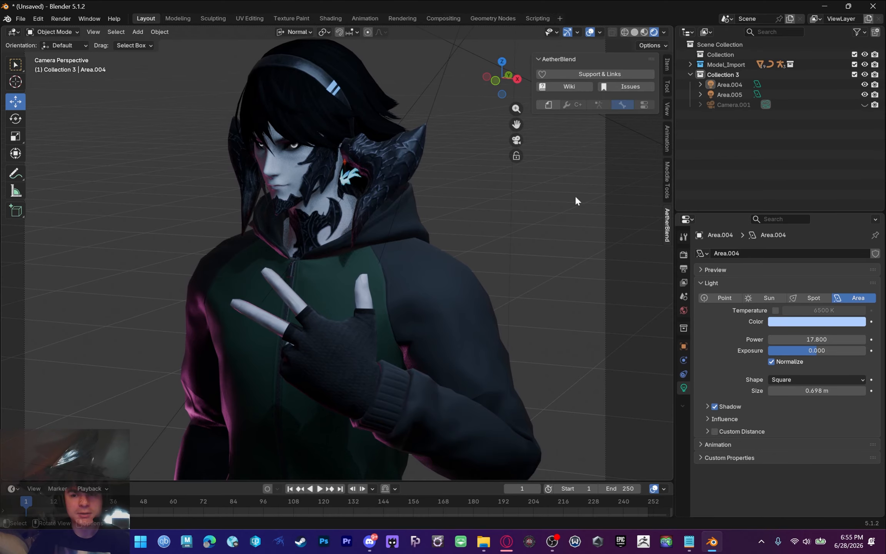
pyautogui.scroll(-2, 575, 195)
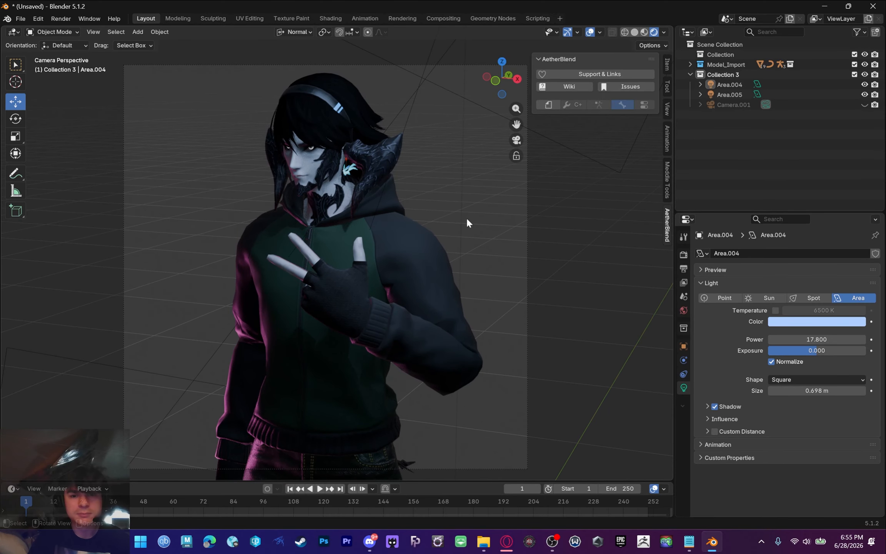
pyautogui.keyDown('shift'); pyautogui.moveTo(467, 224); pyautogui.dragTo(467, 204, button='middle'); pyautogui.keyUp('shift')
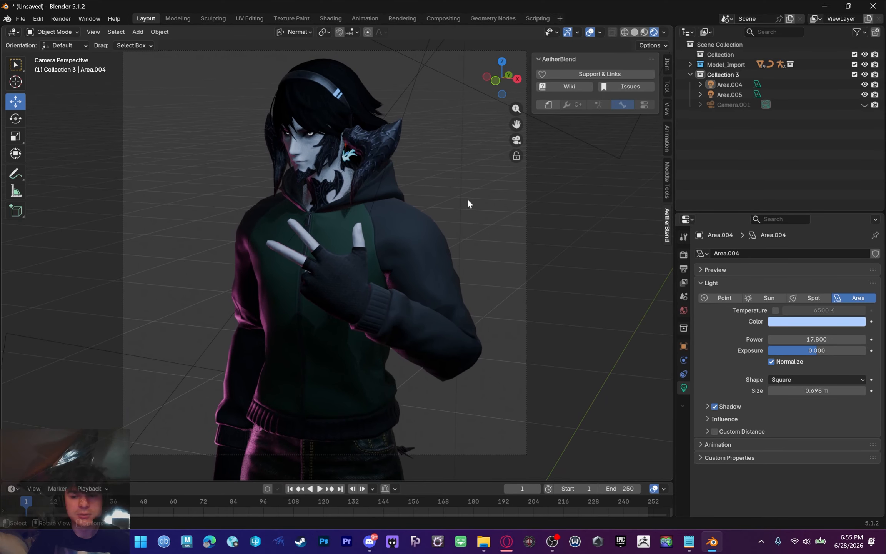
# Render the camera view as a still image and maximize the render window
pyautogui.press('F12')
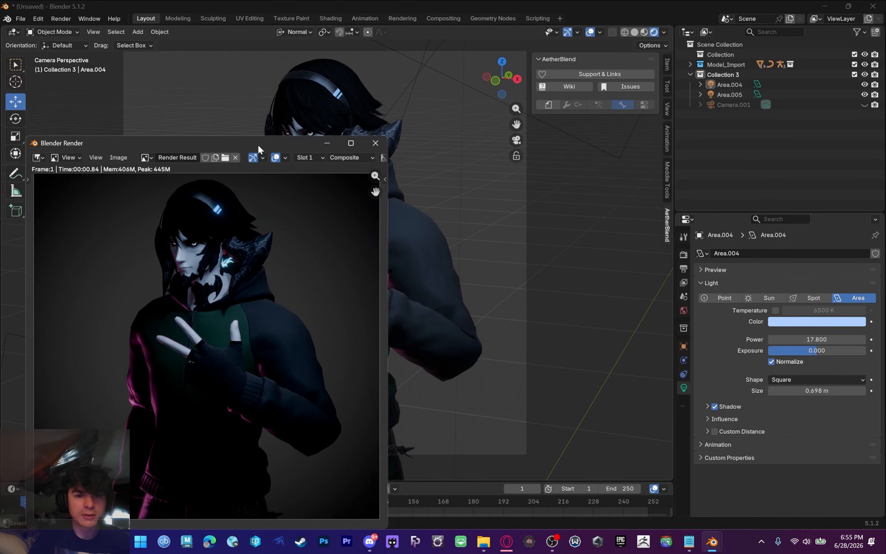
pyautogui.moveTo(257, 144); pyautogui.dragTo(369, 80)
pyautogui.scroll(3, 368, 197)
pyautogui.scroll(-4, 354, 189)
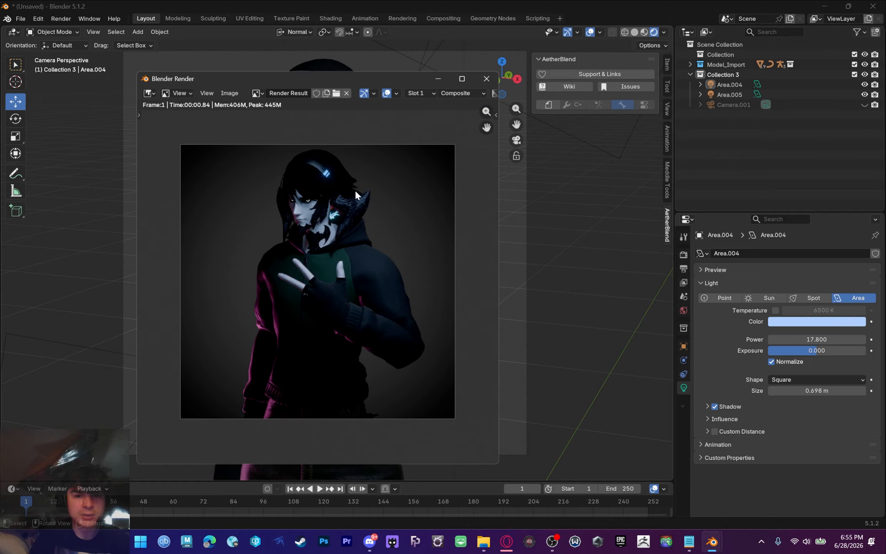
pyautogui.click(462, 79)
pyautogui.scroll(3, 428, 201)
pyautogui.scroll(-1, 436, 200)
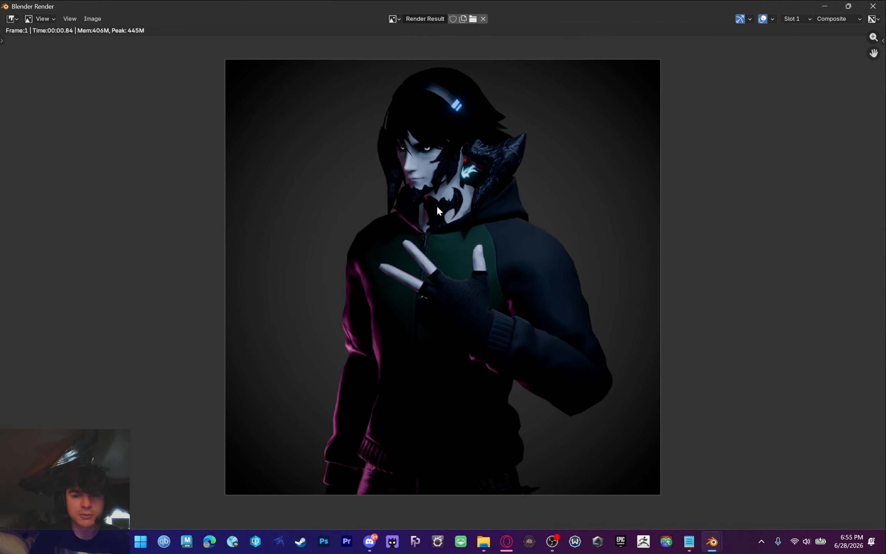
# Examine the glow, vignette and lighting in the rendered portrait, and close the render window
pyautogui.scroll(3, 427, 193)
pyautogui.scroll(-2, 442, 259)
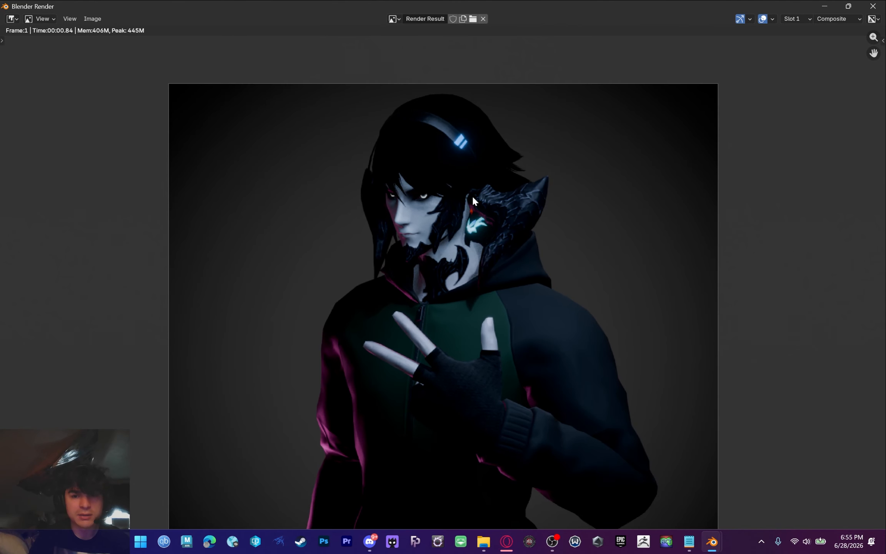
pyautogui.moveTo(472, 195); pyautogui.dragTo(450, 275, button='middle')
pyautogui.scroll(-3, 450, 274)
pyautogui.scroll(3, 450, 274)
pyautogui.moveTo(452, 215); pyautogui.dragTo(452, 174, button='middle')
pyautogui.scroll(-1, 452, 185)
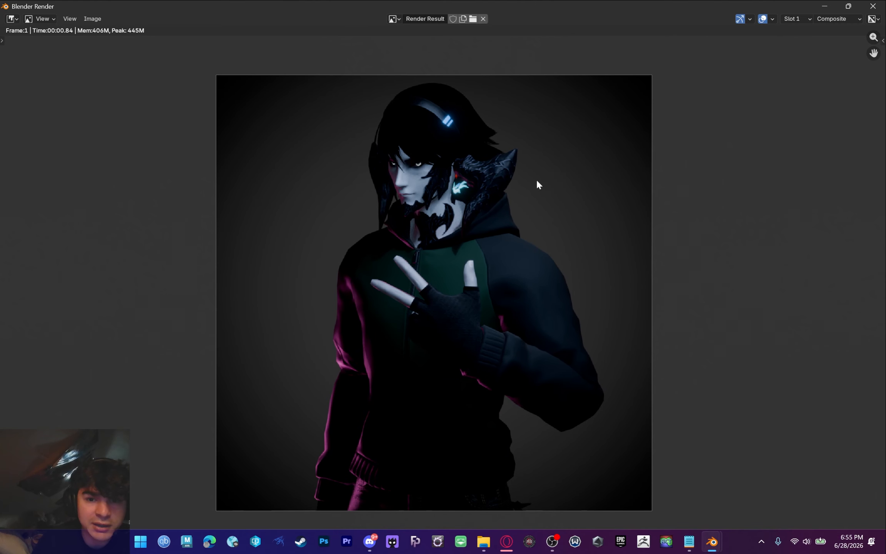
pyautogui.click(881, 4)
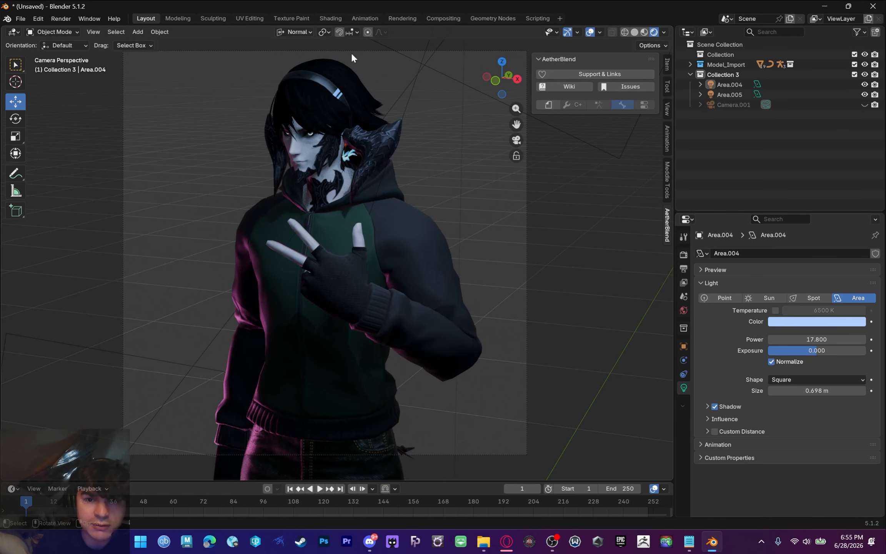
# Enlarge the viewer image area in the Compositing workspace and set the Vignette node's Feather to 0.930
pyautogui.click(331, 19)
pyautogui.click(438, 18)
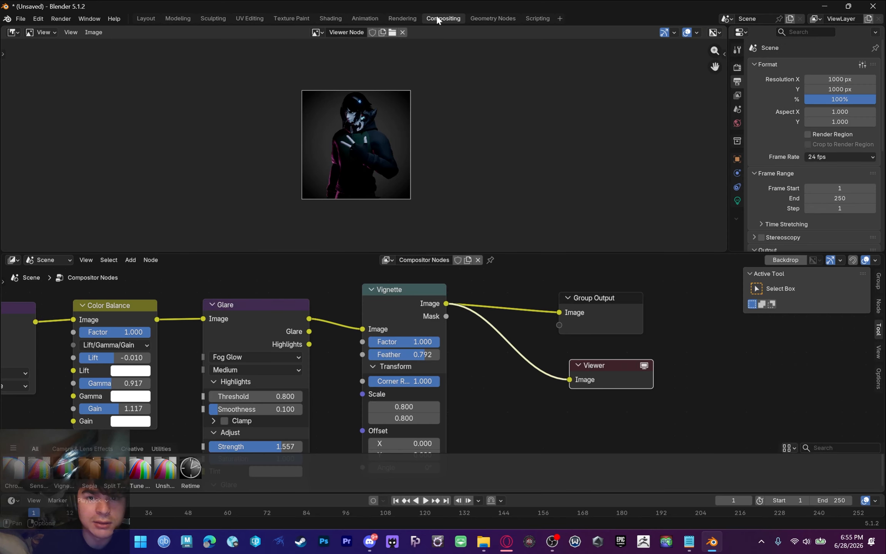
pyautogui.scroll(3, 392, 171)
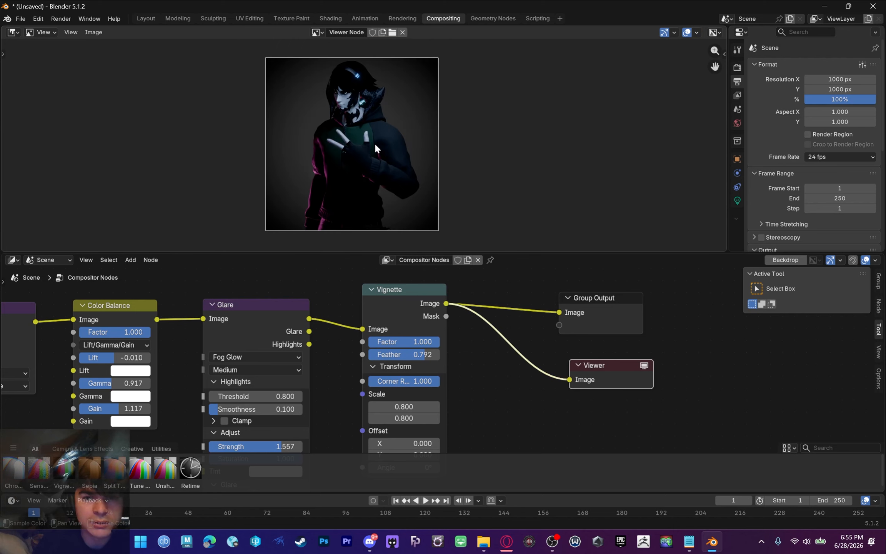
pyautogui.scroll(-1, 364, 169)
pyautogui.moveTo(351, 253); pyautogui.dragTo(352, 291)
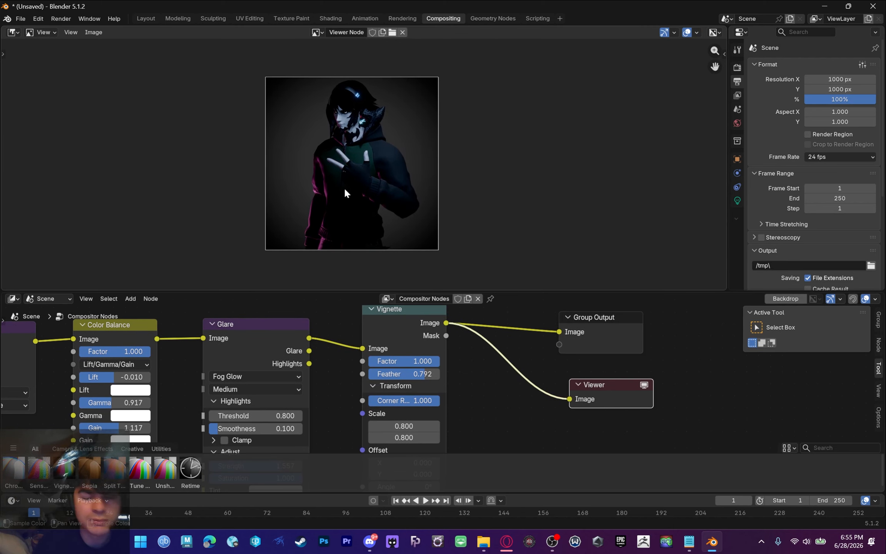
pyautogui.scroll(1, 365, 182)
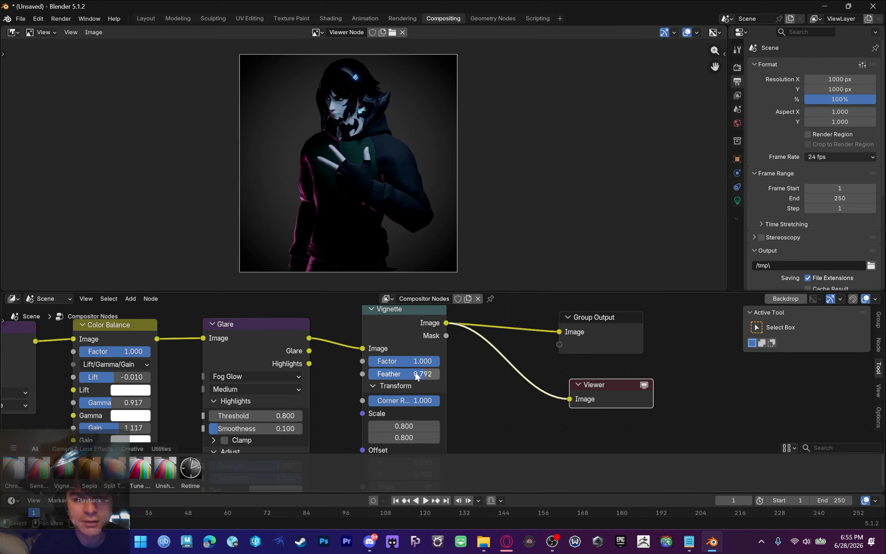
pyautogui.moveTo(422, 374)
pyautogui.mouseDown()
pyautogui.moveTo(415, 373)
pyautogui.moveTo(434, 373)
pyautogui.mouseUp()
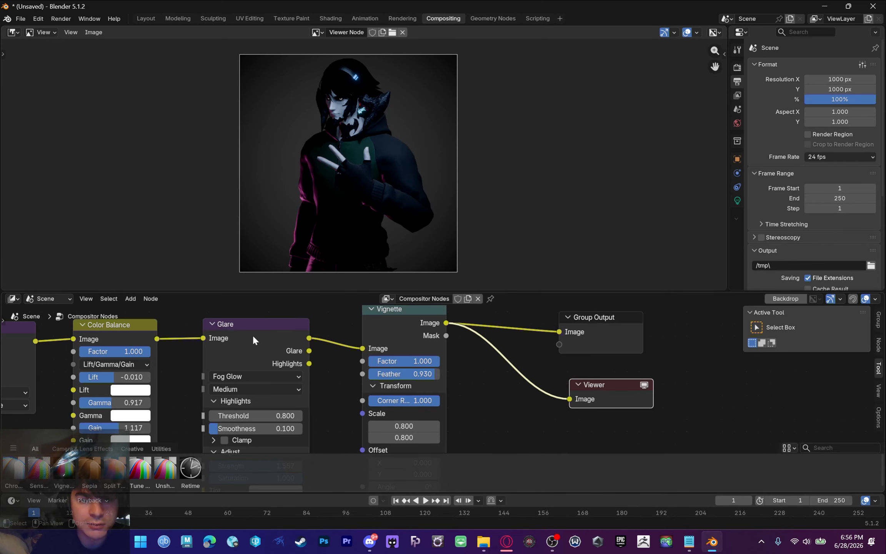
# Set the Glare node's Smoothness to 0.108 and its Strength to 1.525
pyautogui.hscroll(-6, 310, 477)
pyautogui.scroll(-3, 311, 477)
pyautogui.moveTo(348, 381)
pyautogui.mouseDown()
pyautogui.moveTo(521, 380)
pyautogui.moveTo(356, 380)
pyautogui.mouseUp()
pyautogui.moveTo(385, 418)
pyautogui.mouseDown()
pyautogui.moveTo(415, 420)
pyautogui.moveTo(386, 419)
pyautogui.mouseUp()
pyautogui.scroll(4, 296, 174)
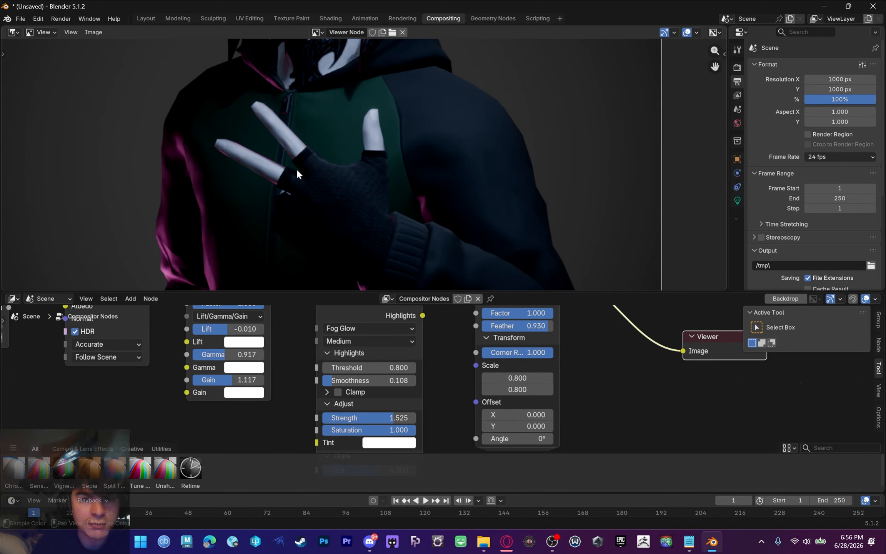
pyautogui.scroll(-3, 263, 170)
pyautogui.press('Home')
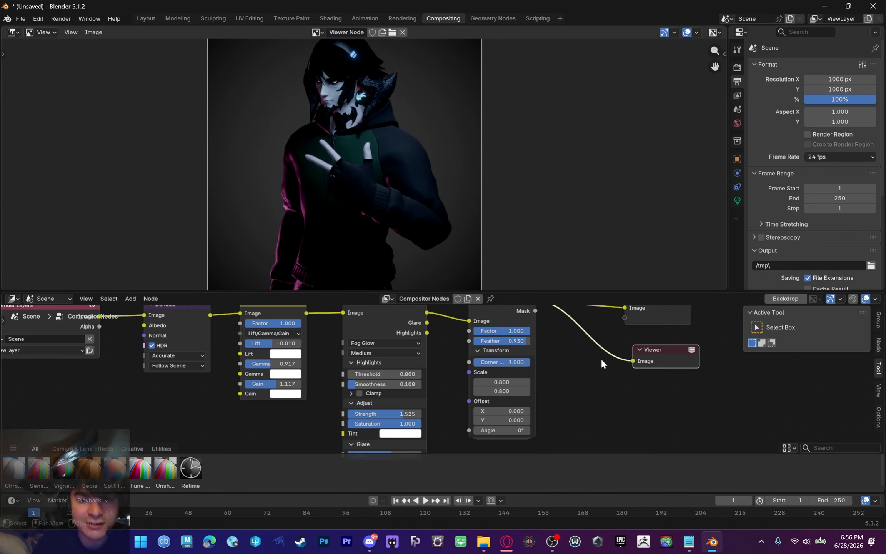
# Unlink the Compositor Nodes tree from the scene and create a new default compositing node tree
pyautogui.moveTo(293, 350); pyautogui.dragTo(334, 329, button='middle')
pyautogui.scroll(-1, 268, 340)
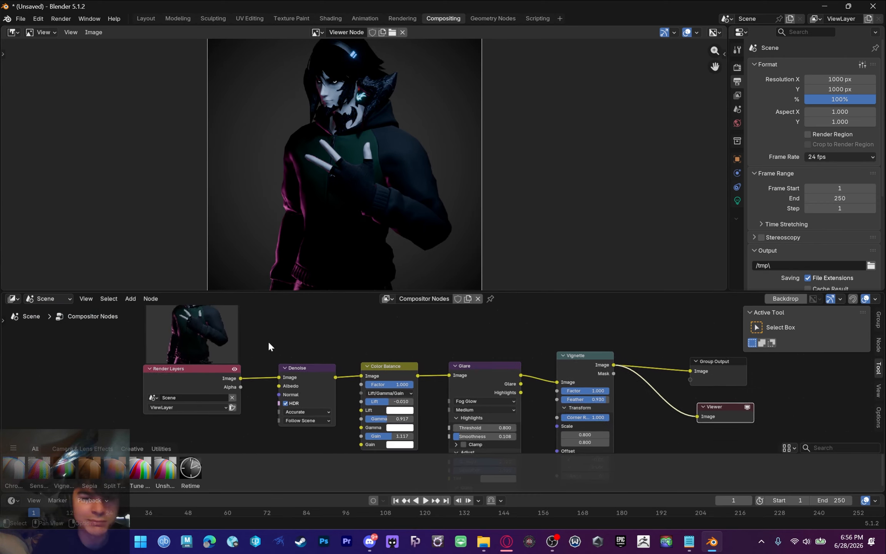
pyautogui.scroll(-3, 266, 184)
pyautogui.scroll(2, 268, 185)
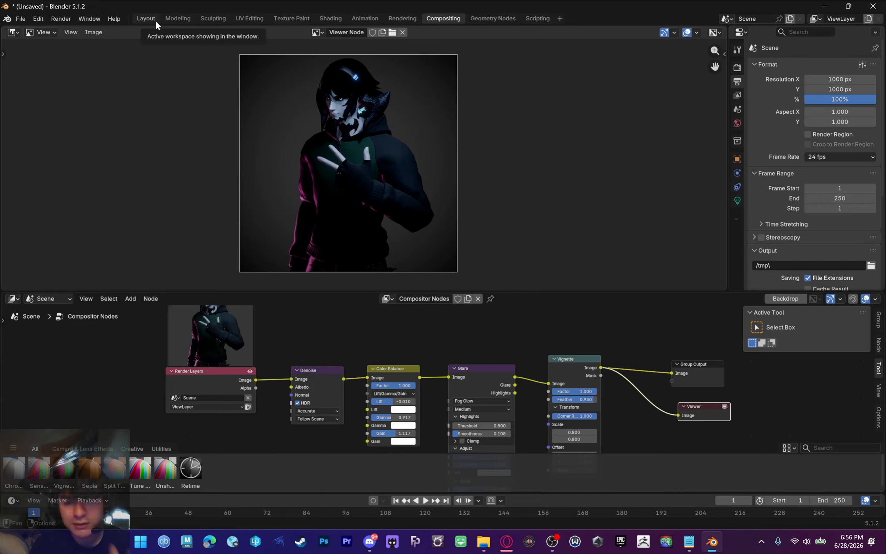
pyautogui.rightClick(337, 322)
pyautogui.click(478, 299)
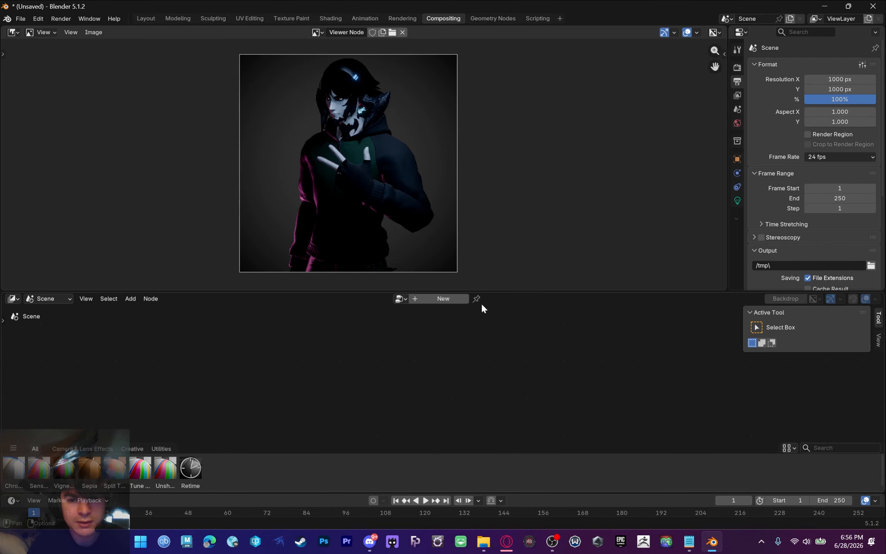
pyautogui.click(444, 301)
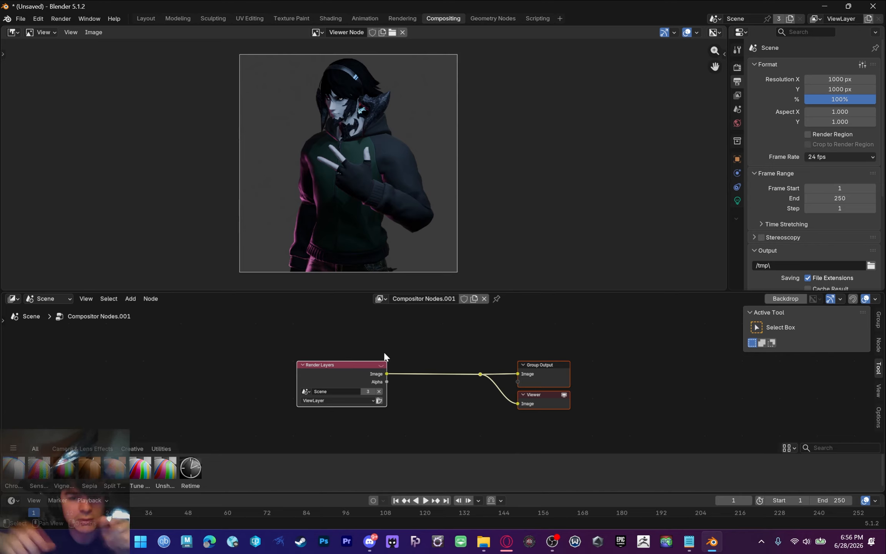
# Undo the creation of the new compositing tree and the unlinking, restoring the original Compositor Nodes setup
pyautogui.hotkey('ctrl', 'z')
pyautogui.hotkey('ctrl', 'z')
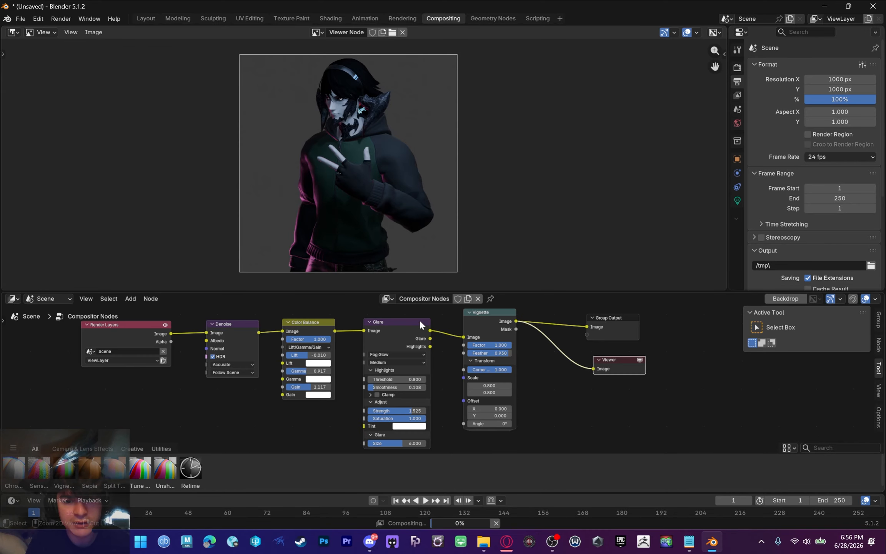
pyautogui.click(645, 311)
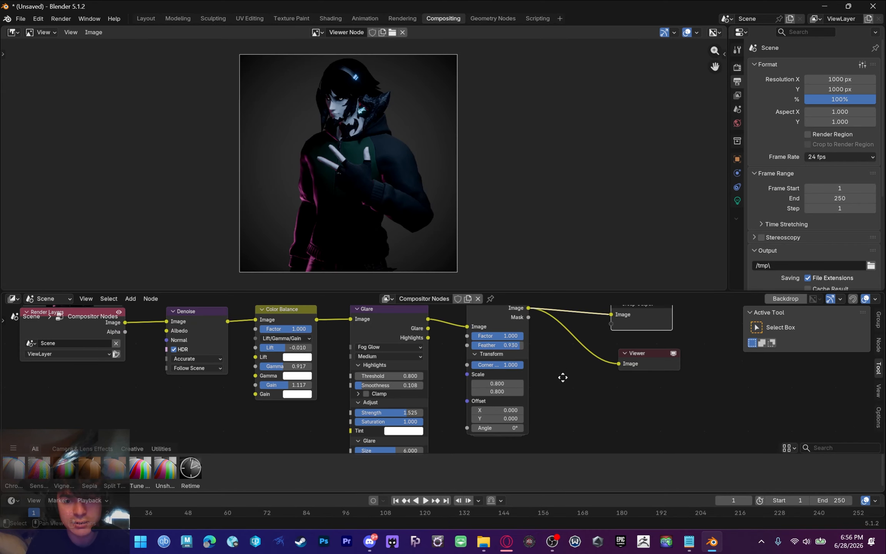
pyautogui.moveTo(560, 373); pyautogui.dragTo(557, 426, button='middle')
pyautogui.moveTo(637, 407); pyautogui.dragTo(625, 406)
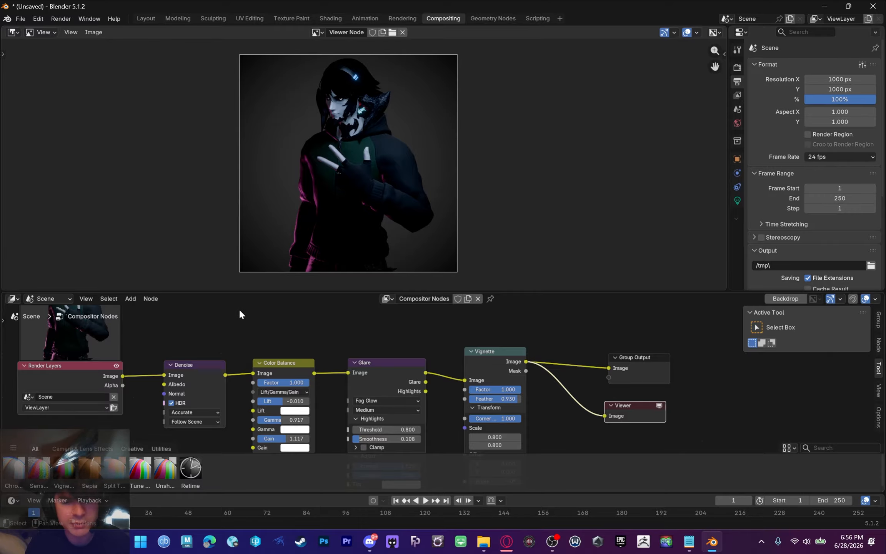
# Return to the Layout workspace and examine the posed character and its lighting from several angles
pyautogui.click(146, 19)
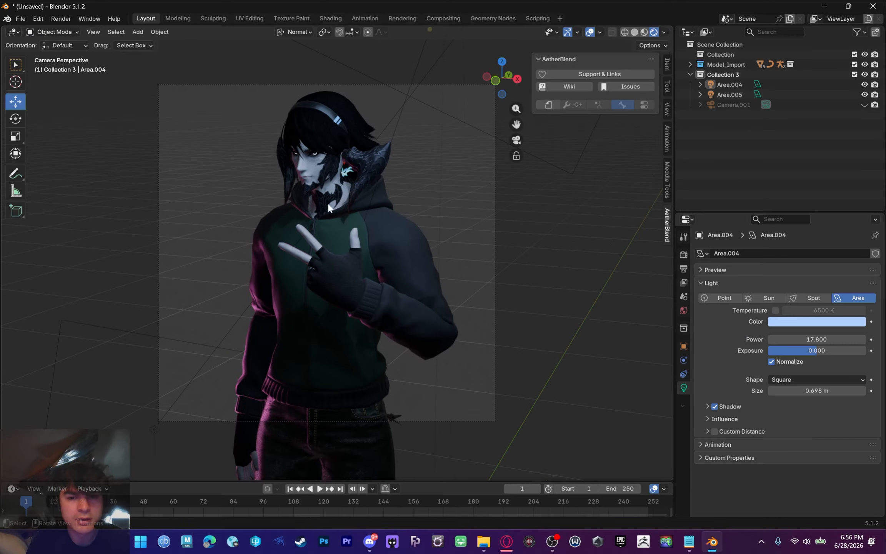
pyautogui.scroll(4, 371, 267)
pyautogui.scroll(-1, 351, 242)
pyautogui.keyDown('shift'); pyautogui.moveTo(369, 265); pyautogui.dragTo(389, 227, button='middle'); pyautogui.keyUp('shift')
pyautogui.scroll(-2, 345, 201)
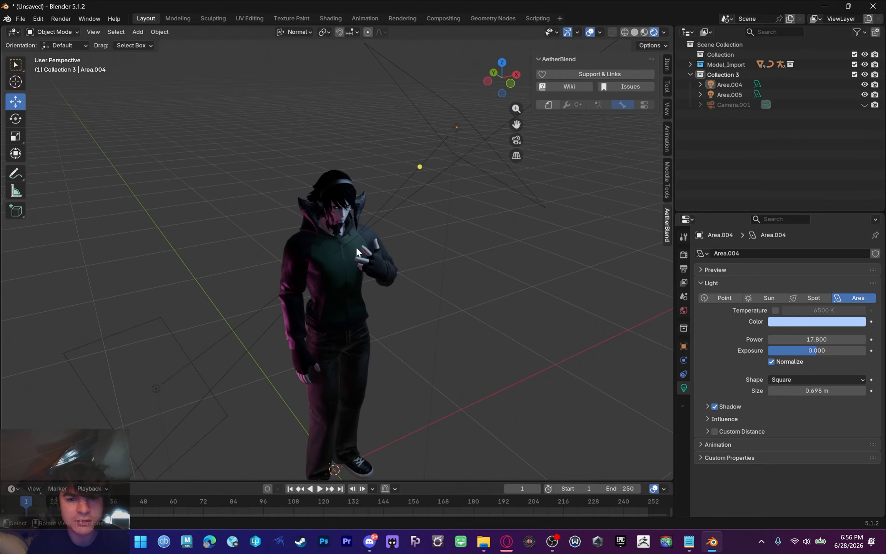
pyautogui.scroll(3, 323, 234)
pyautogui.moveTo(323, 234); pyautogui.dragTo(283, 224, button='middle')
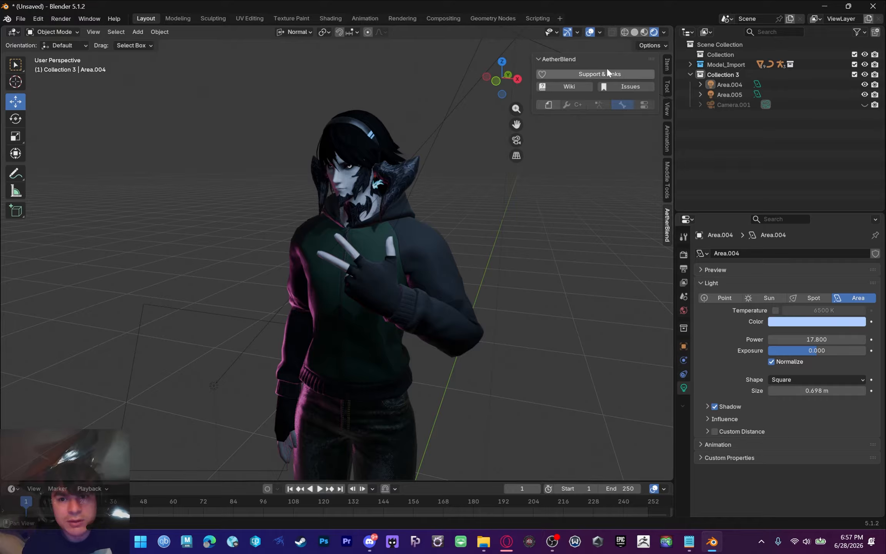
pyautogui.moveTo(491, 140); pyautogui.dragTo(446, 207, button='middle')
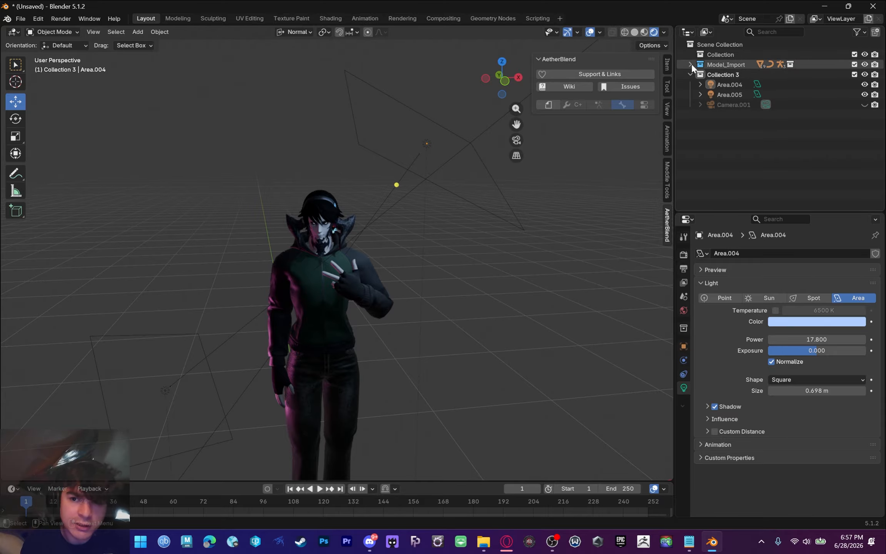
# Collapse Collection 3 in the outliner and inspect the character at full length and close to the face and hand
pyautogui.click(691, 75)
pyautogui.scroll(4, 464, 214)
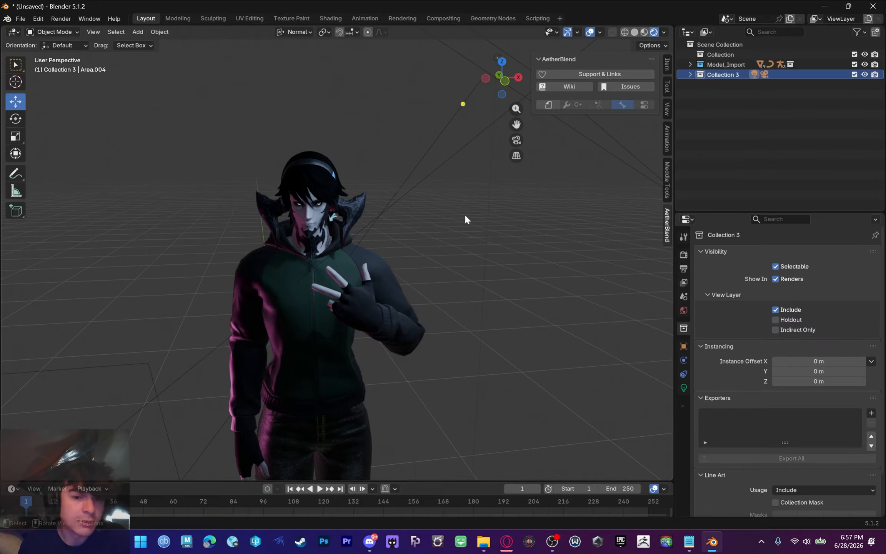
pyautogui.moveTo(380, 217); pyautogui.dragTo(294, 211, button='middle')
pyautogui.scroll(-6, 303, 214)
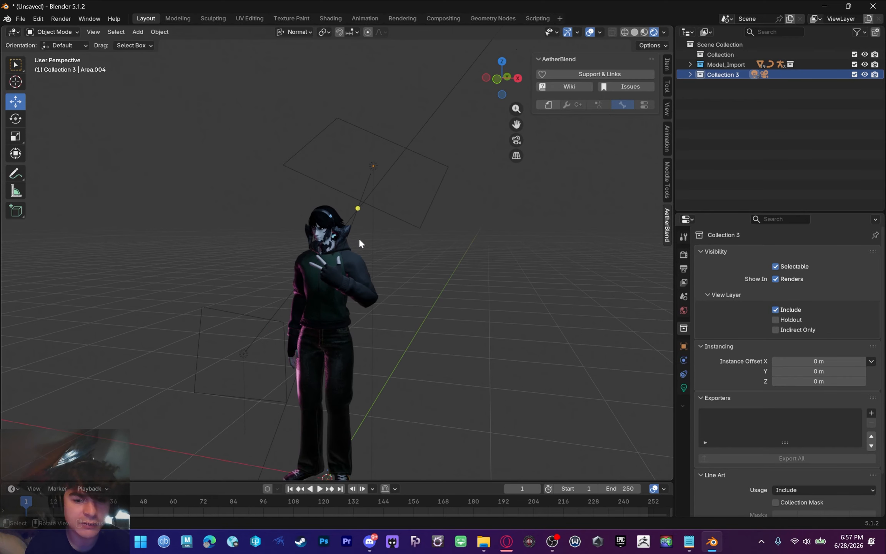
pyautogui.scroll(2, 334, 255)
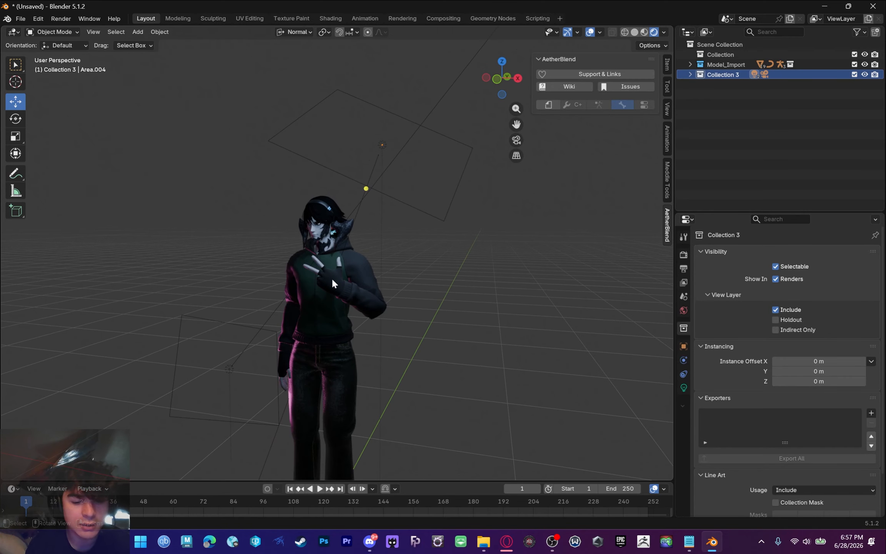
pyautogui.moveTo(327, 290); pyautogui.dragTo(350, 231, button='middle')
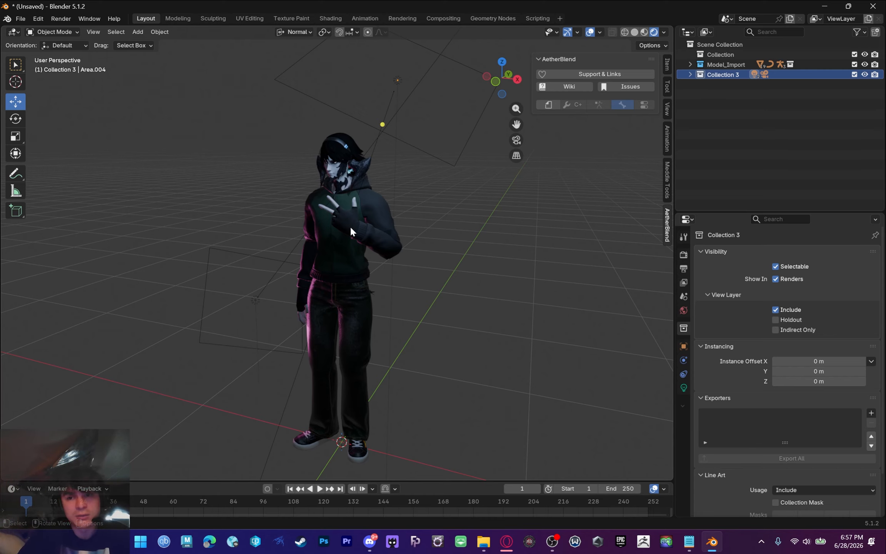
pyautogui.scroll(3, 353, 227)
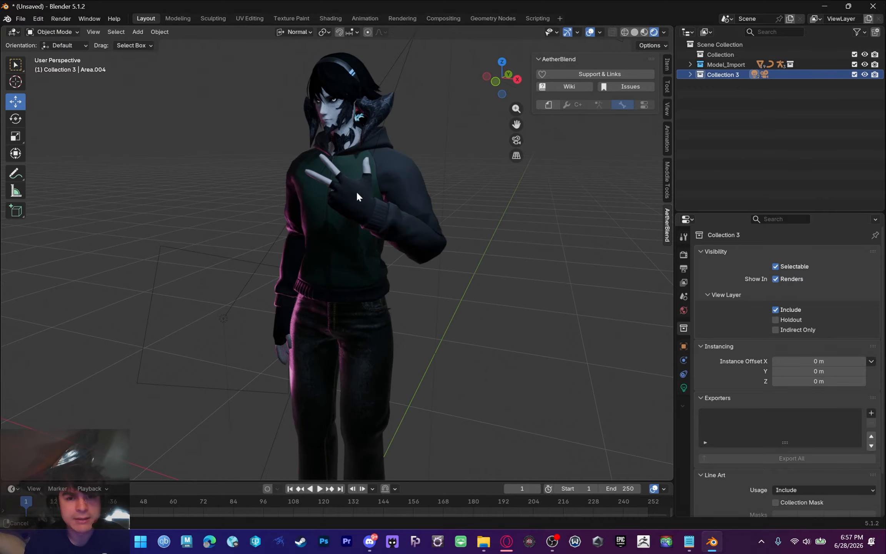
pyautogui.keyDown('shift'); pyautogui.moveTo(357, 192); pyautogui.dragTo(357, 259, button='middle'); pyautogui.keyUp('shift')
pyautogui.scroll(4, 358, 268)
pyautogui.scroll(-2, 365, 249)
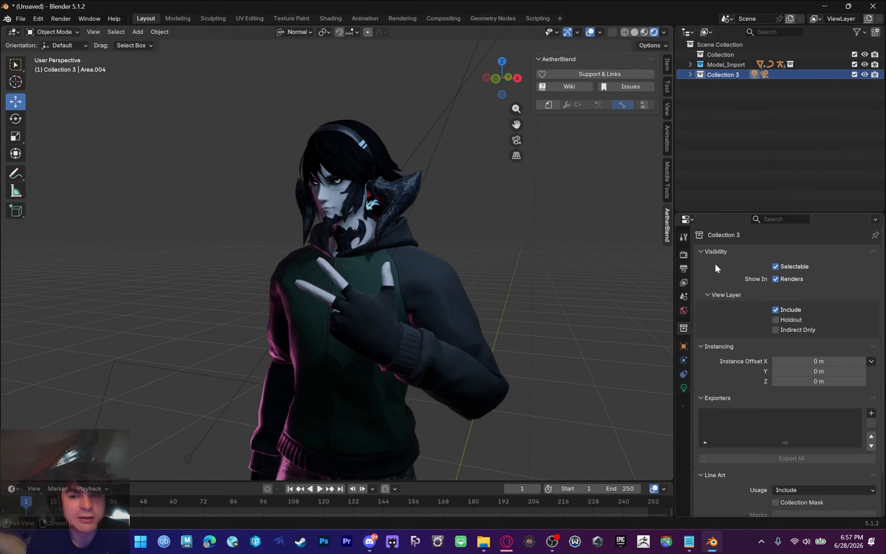
# Switch the scene's render engine to Cycles
pyautogui.click(683, 255)
pyautogui.click(791, 252)
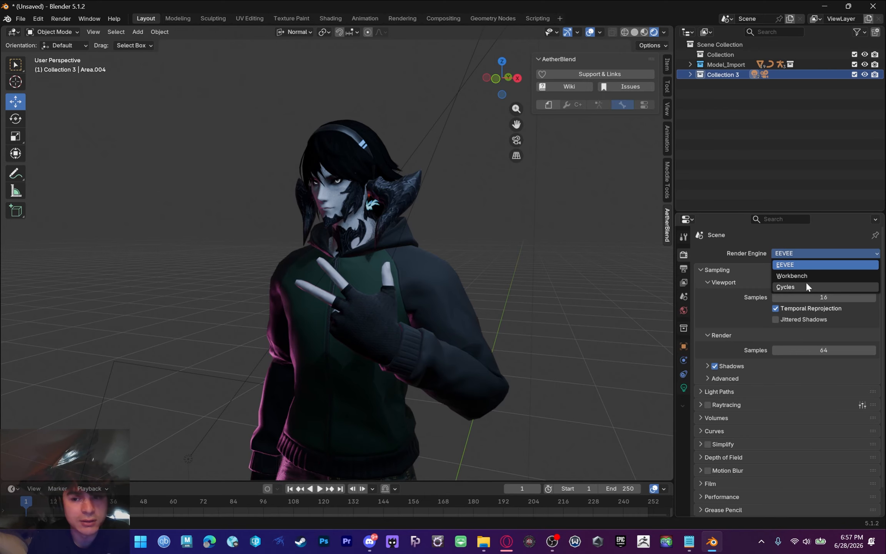
pyautogui.click(804, 282)
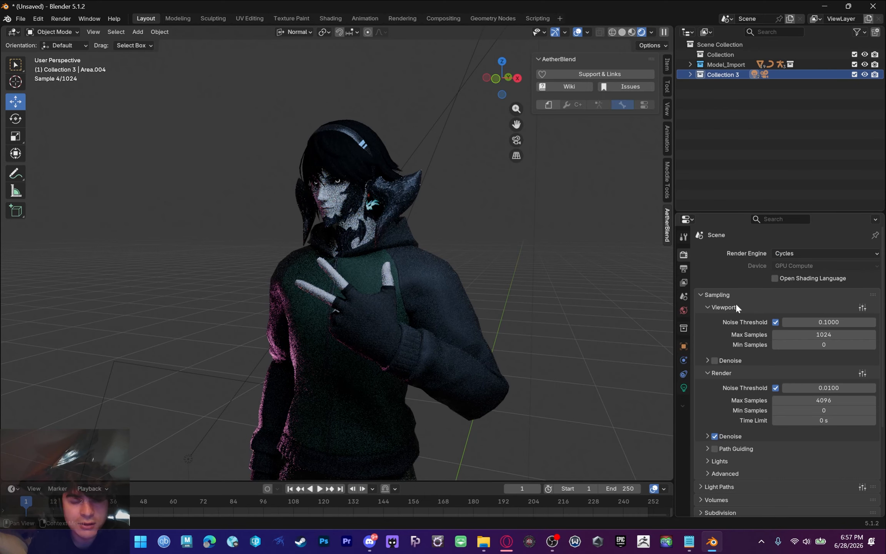
# Change the viewport shading to Material Preview and set the render engine to EEVEE
pyautogui.press('z')
pyautogui.click(458, 310)
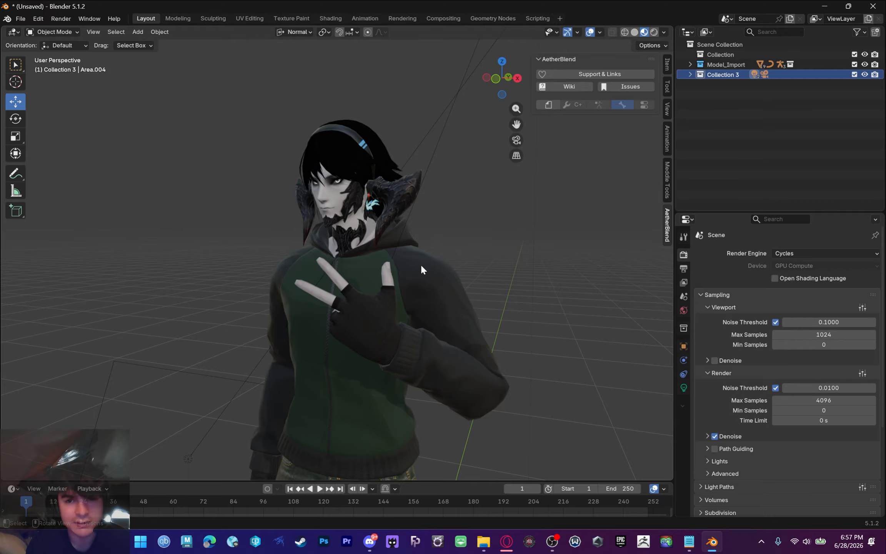
pyautogui.click(784, 253)
pyautogui.click(795, 266)
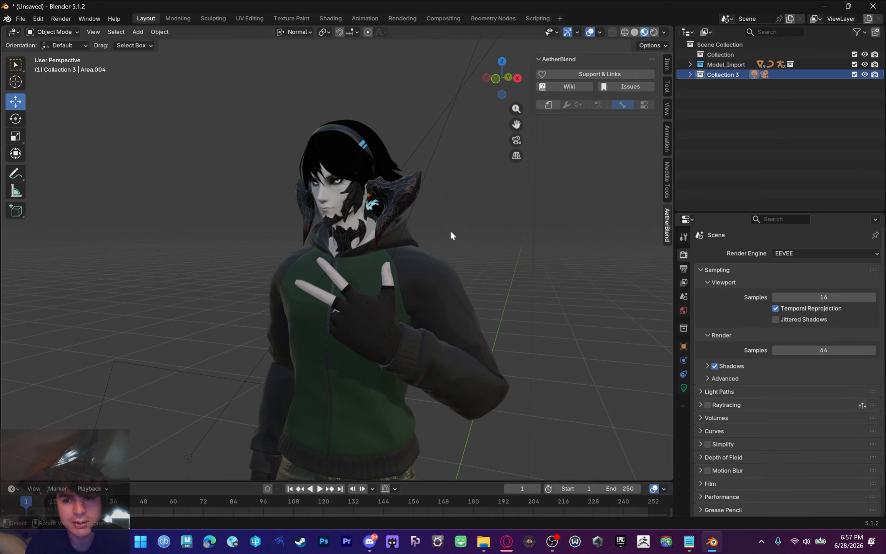
pyautogui.keyDown('shift'); pyautogui.moveTo(409, 234); pyautogui.dragTo(391, 231, button='middle'); pyautogui.keyUp('shift')
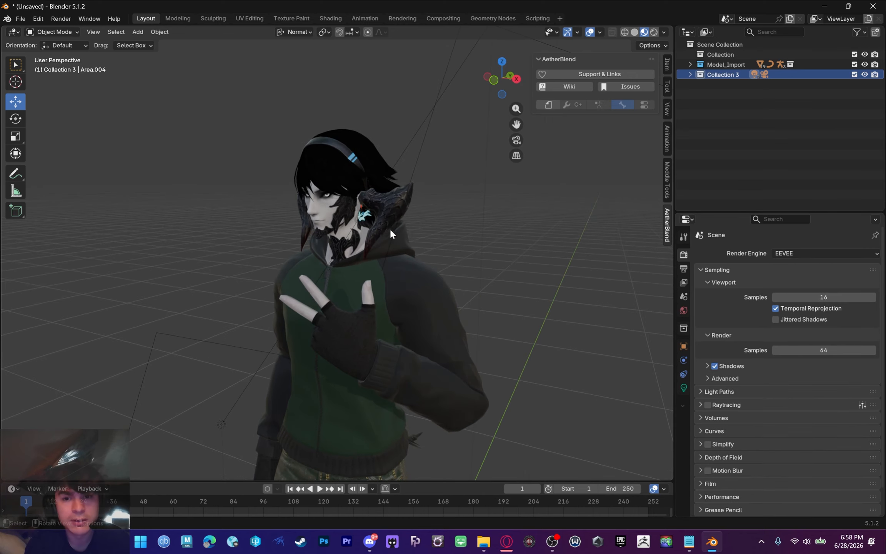
pyautogui.moveTo(457, 331); pyautogui.dragTo(441, 330, button='middle')
pyautogui.scroll(2, 372, 281)
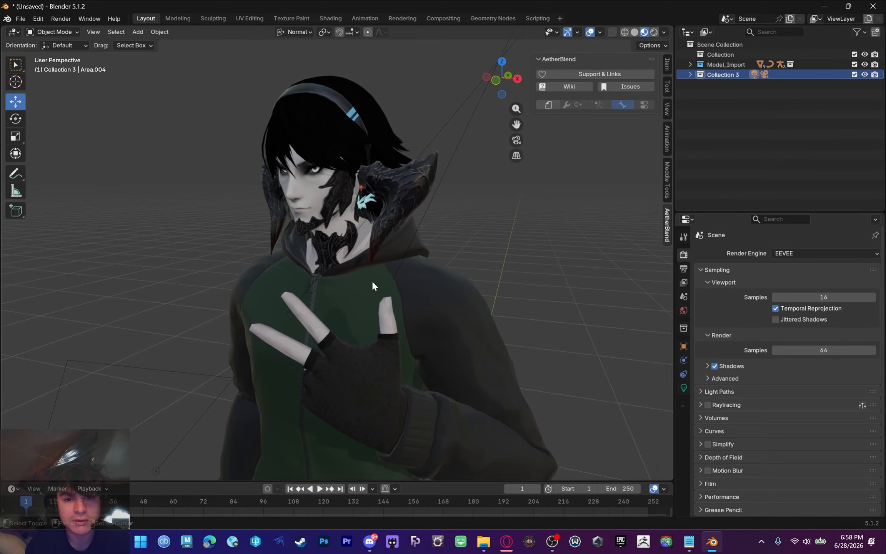
pyautogui.keyDown('shift'); pyautogui.moveTo(372, 281); pyautogui.dragTo(373, 261, button='middle'); pyautogui.keyUp('shift')
pyautogui.scroll(-2, 363, 269)
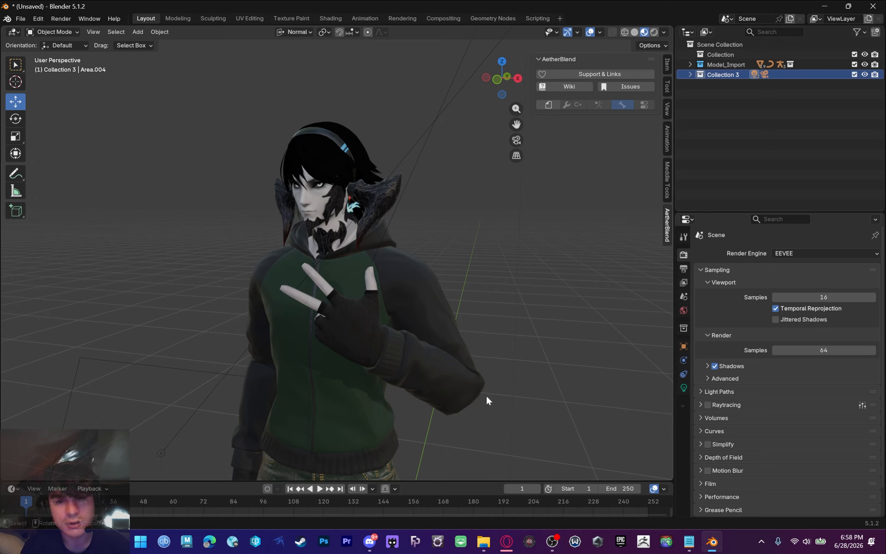
pyautogui.click(557, 536)
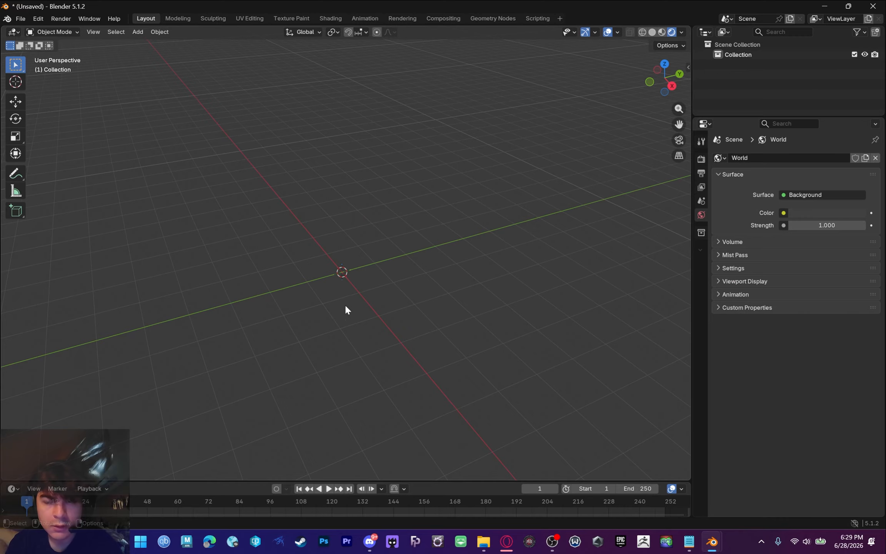
# Show the 3D viewport's sidebar in the empty scene and view its Animation tools
pyautogui.moveTo(344, 303); pyautogui.dragTo(360, 288, button='middle')
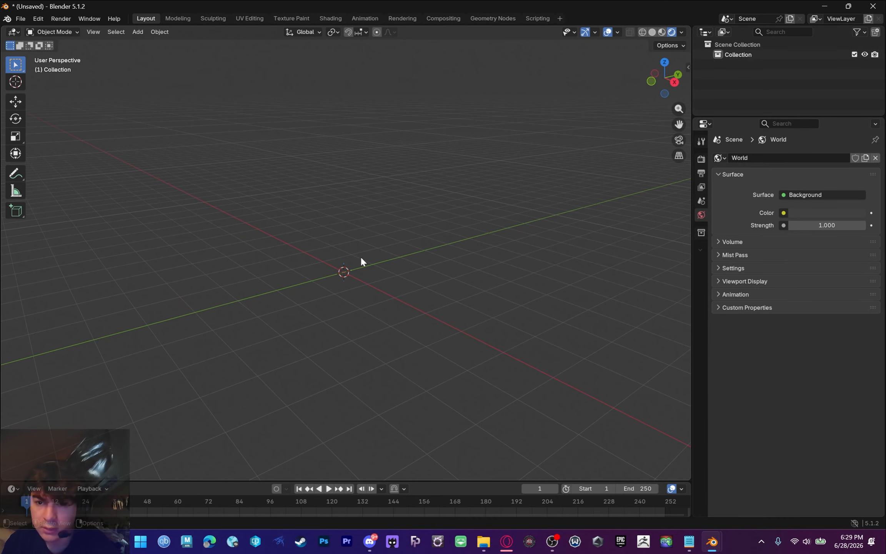
pyautogui.moveTo(361, 258); pyautogui.dragTo(392, 243, button='middle')
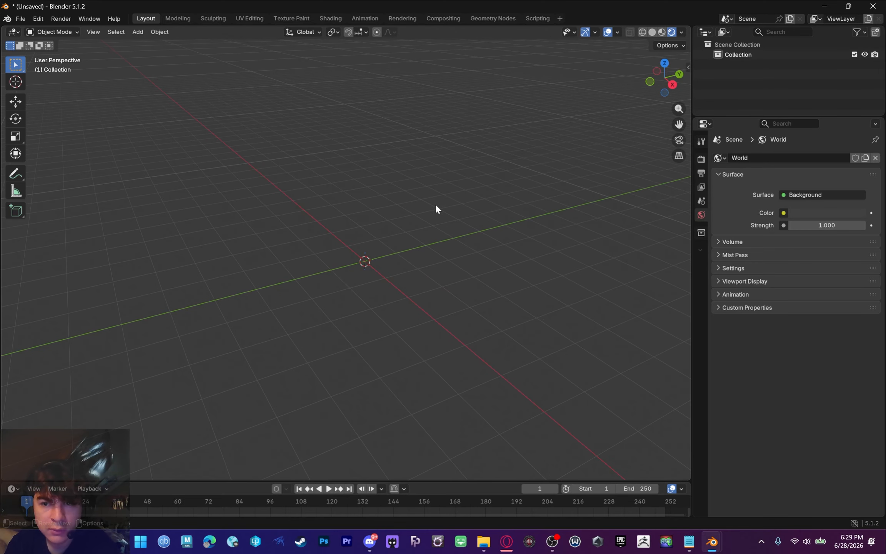
pyautogui.press('n')
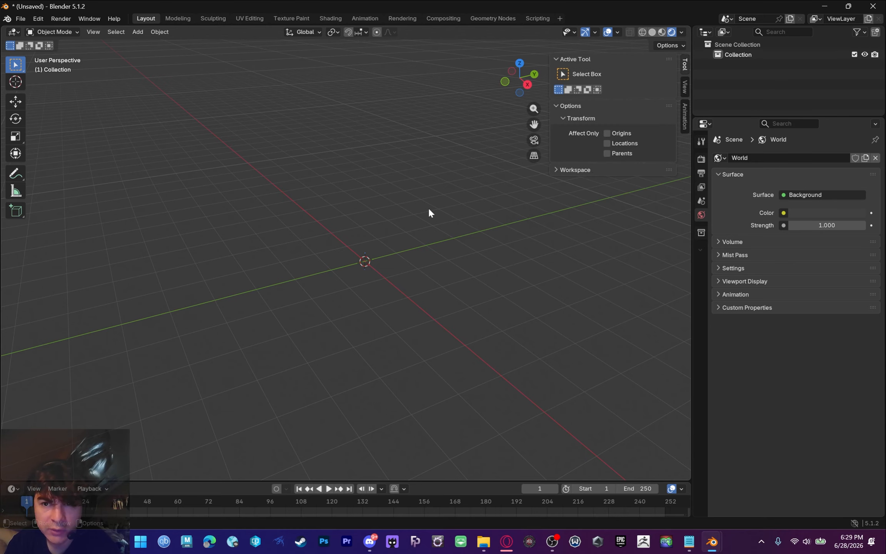
pyautogui.click(685, 115)
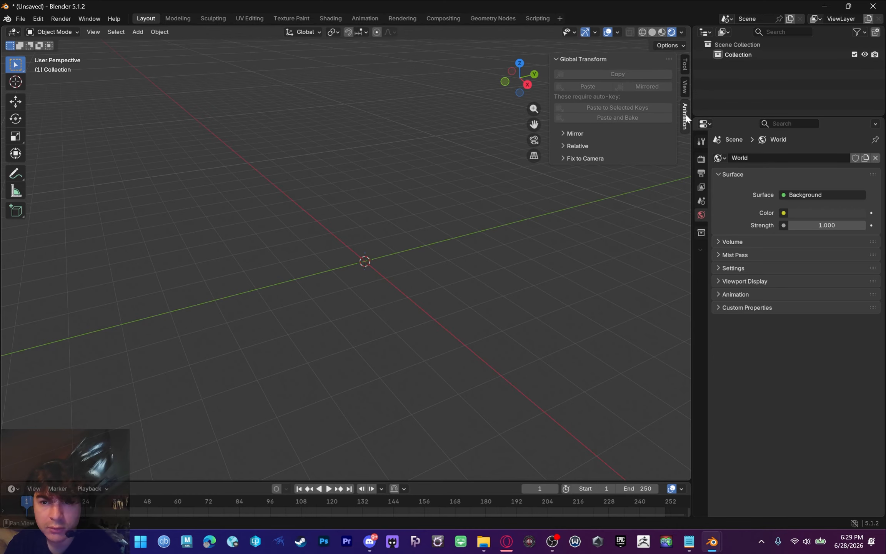
pyautogui.click(556, 537)
pyautogui.hotkey('alt', 'Tab')
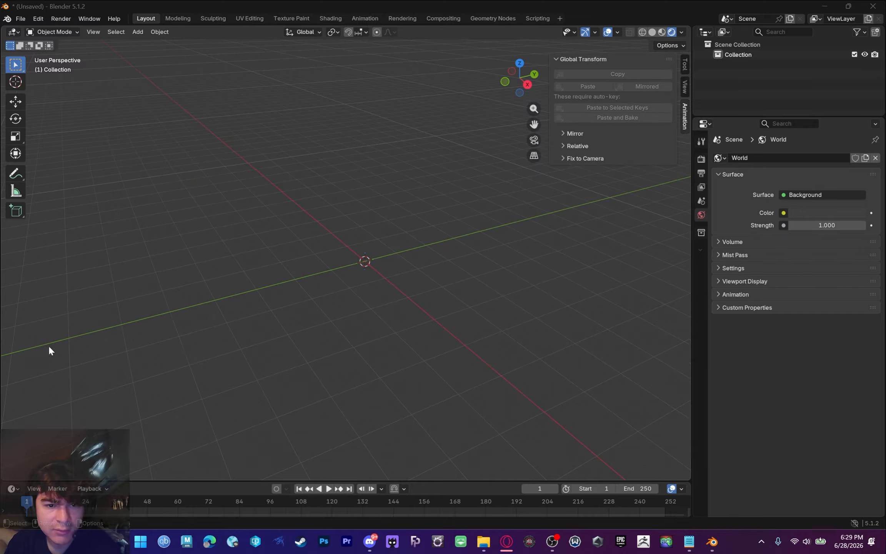
pyautogui.click(552, 540)
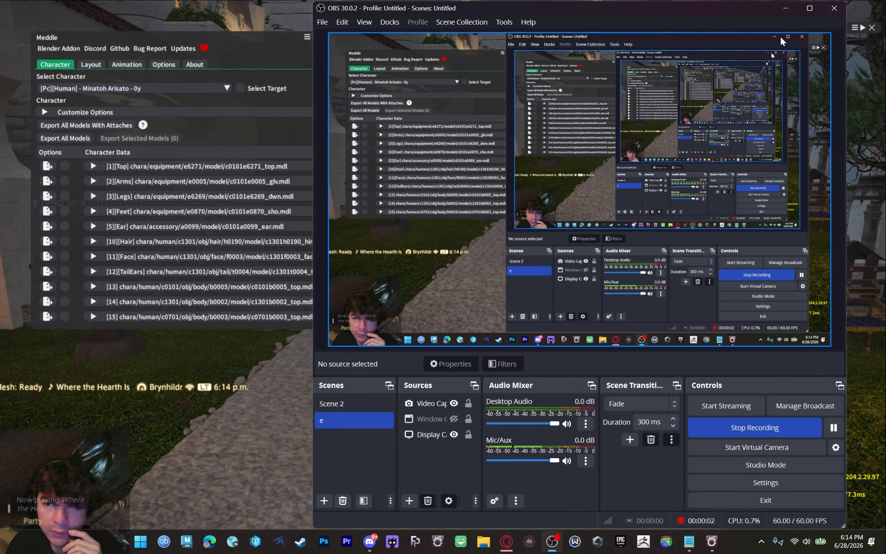
# Minimize OBS to return to the game with the Meddle window, and dismiss the party invitation
pyautogui.click(781, 10)
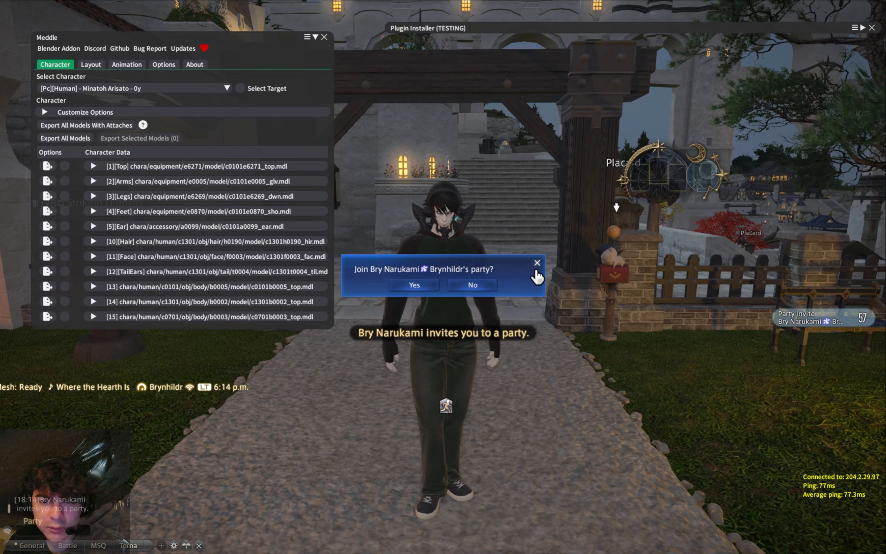
pyautogui.click(490, 287)
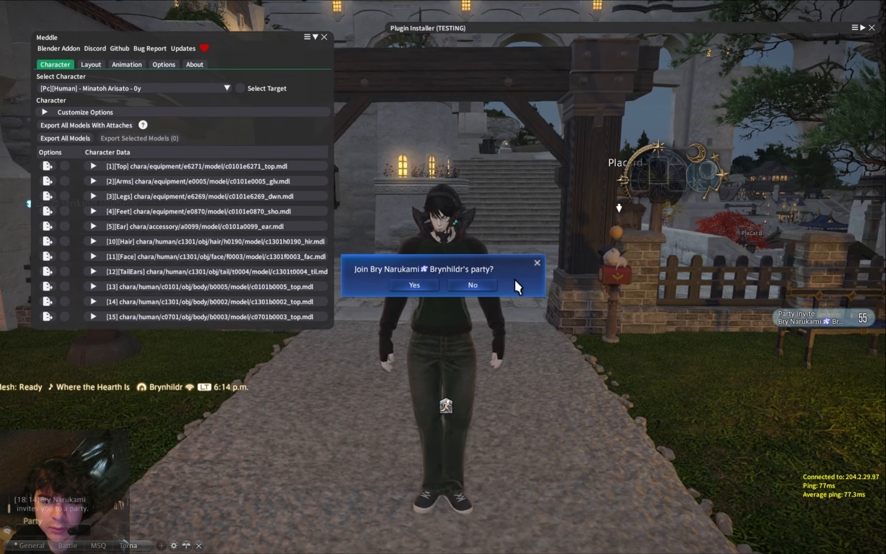
pyautogui.click(434, 286)
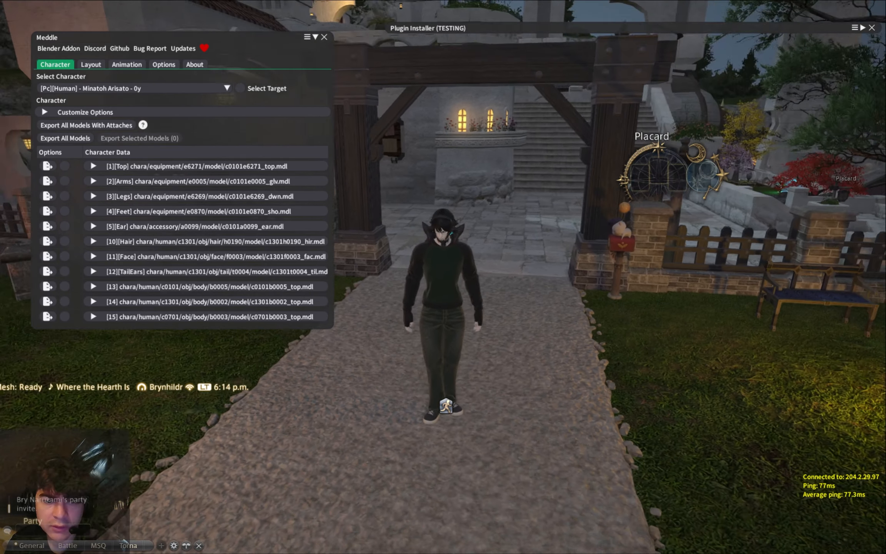